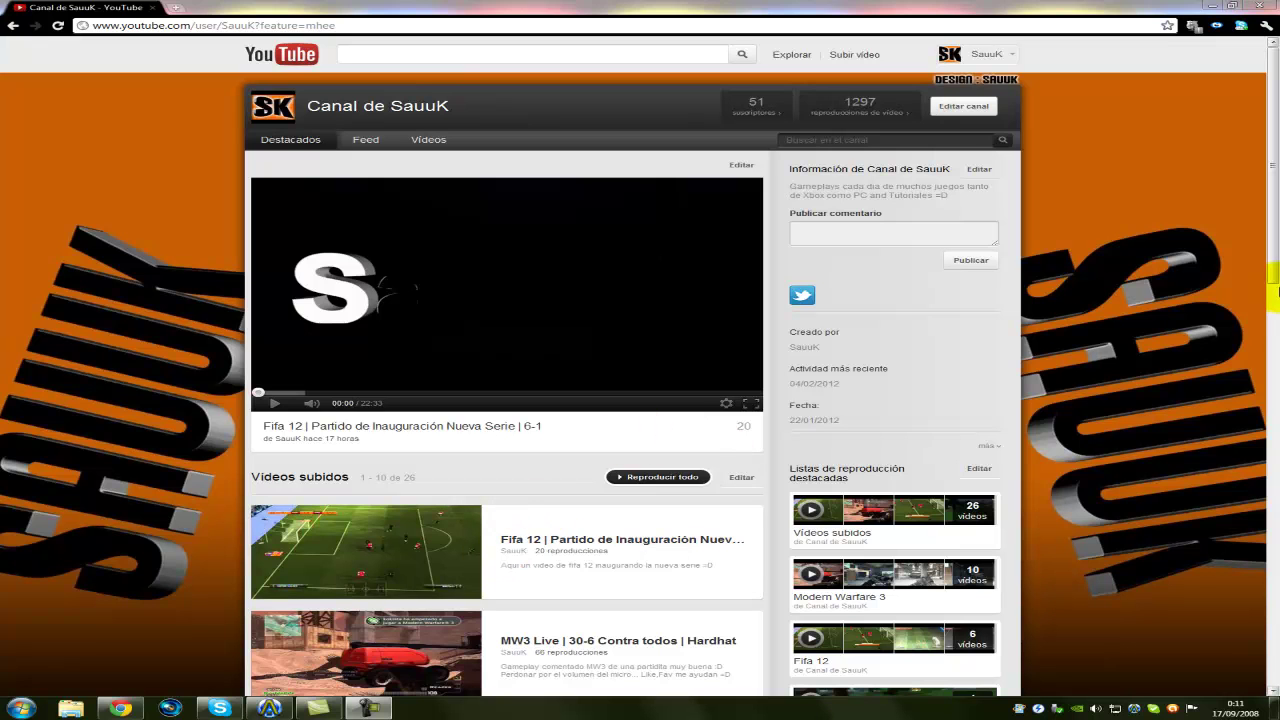
- Scroll through the YouTube channel page's uploaded videos
left_click_drag(1274, 270, 1273, 122)
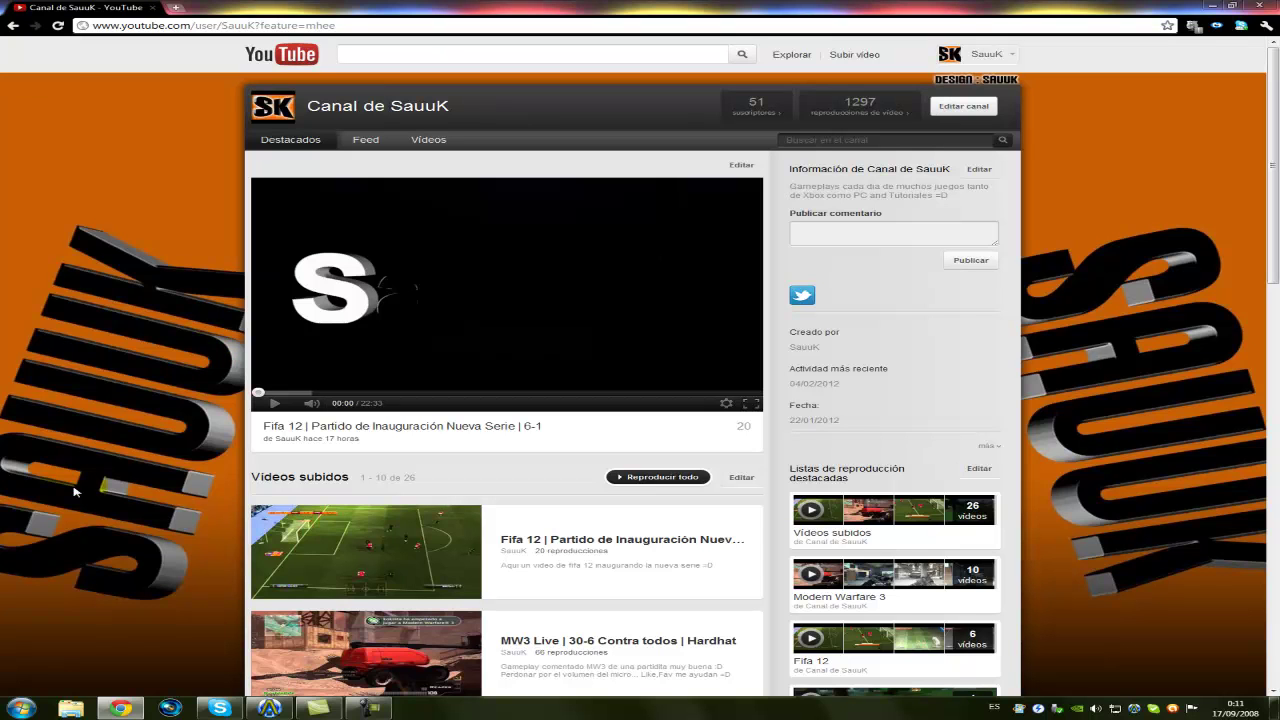
- Minimize the browser and launch Adobe Photoshop CS5.1 from the Start menu
left_click(1212, 5)
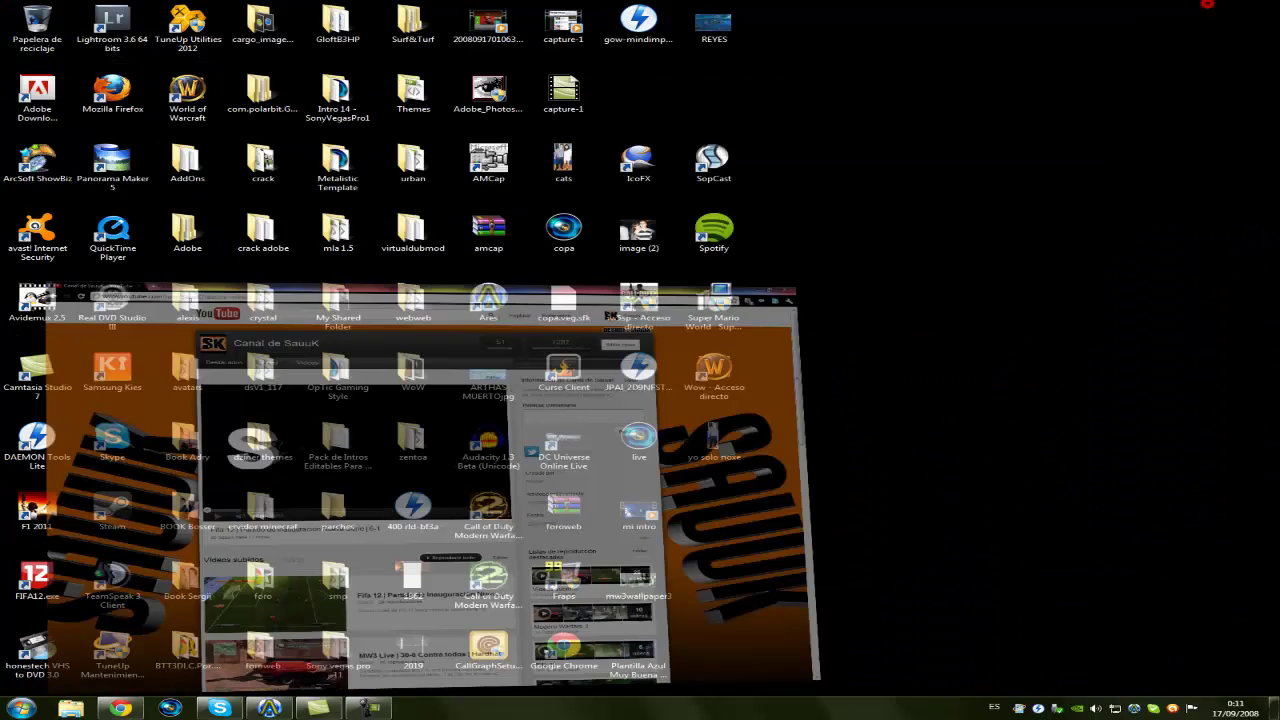
left_click(20, 708)
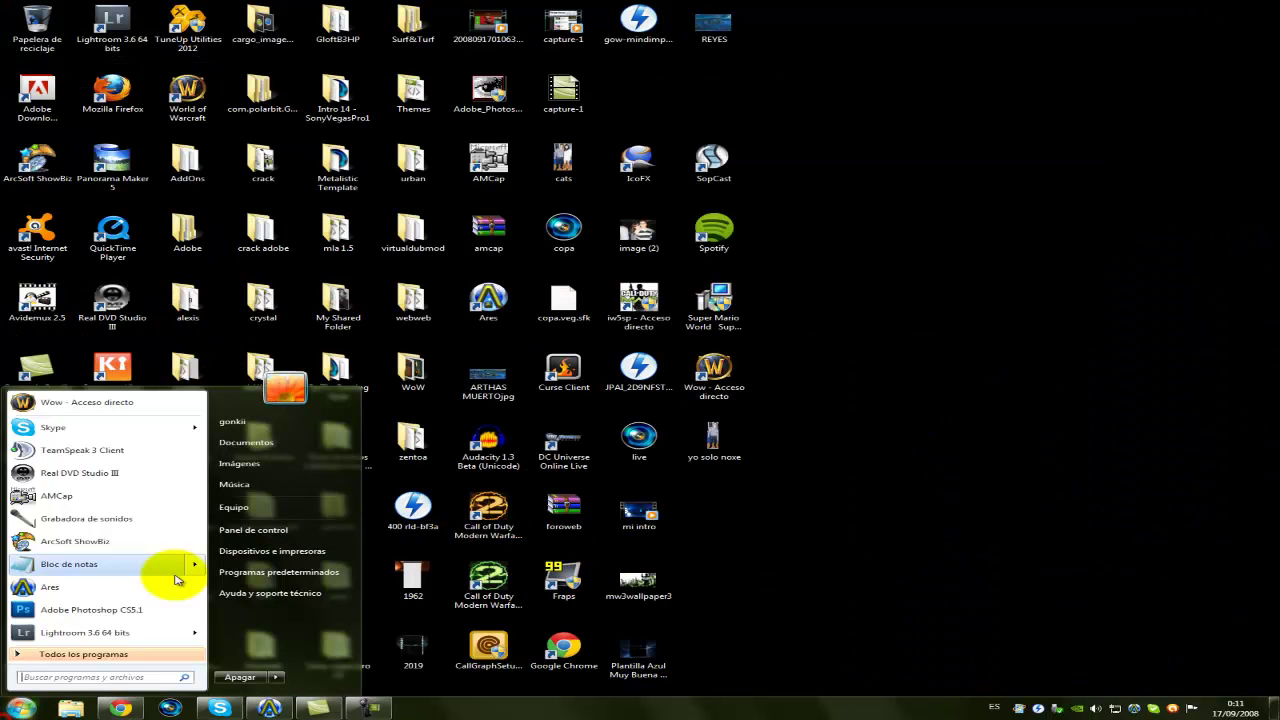
left_click(1015, 344)
left_click_drag(1034, 48, 960, 290)
key("super")
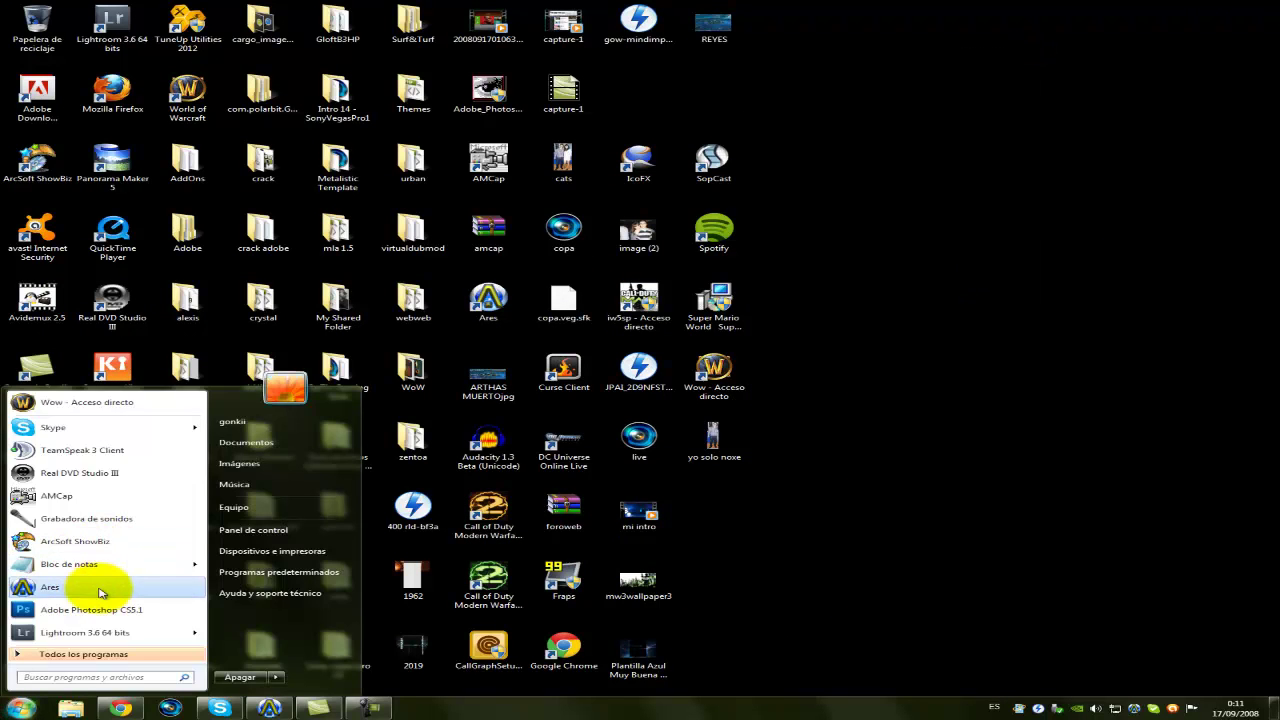
left_click(110, 604)
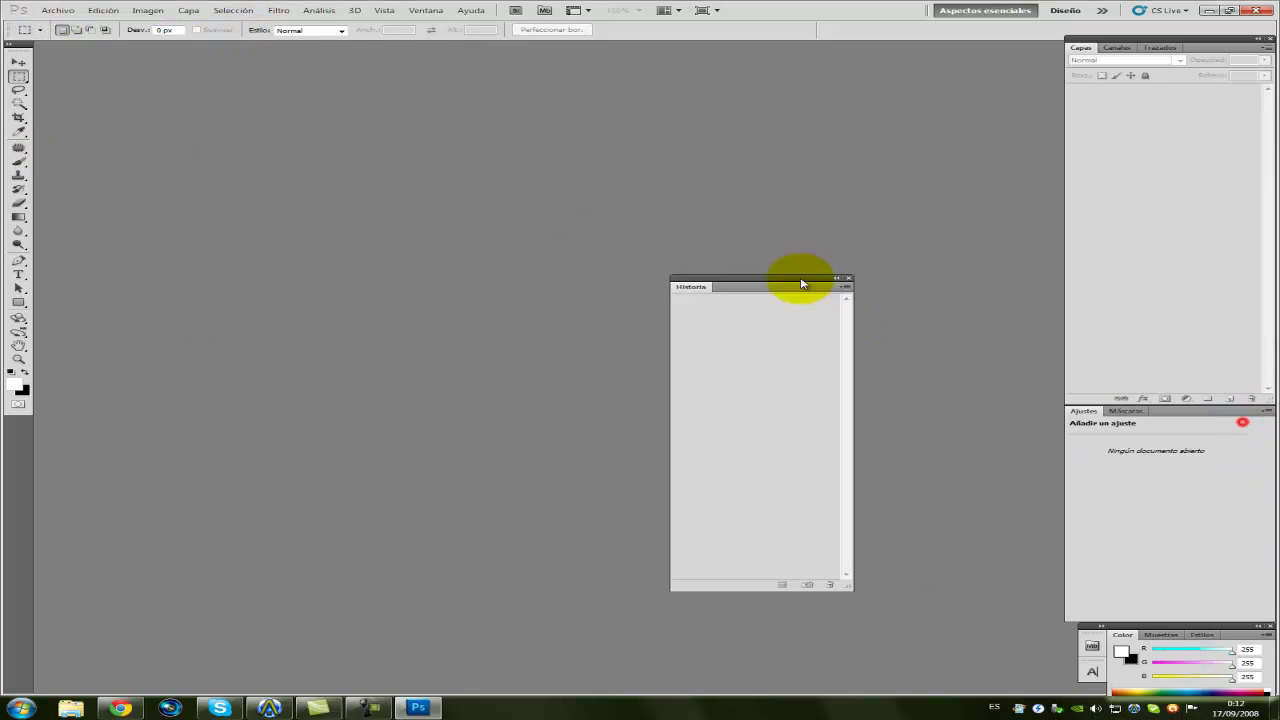
- Dock the History panel beside Layers and create a new document with default settings
mouse_move(1245, 430)
left_mouse_down()
mouse_move(1020, 45)
mouse_move(1071, 49)
left_mouse_up()
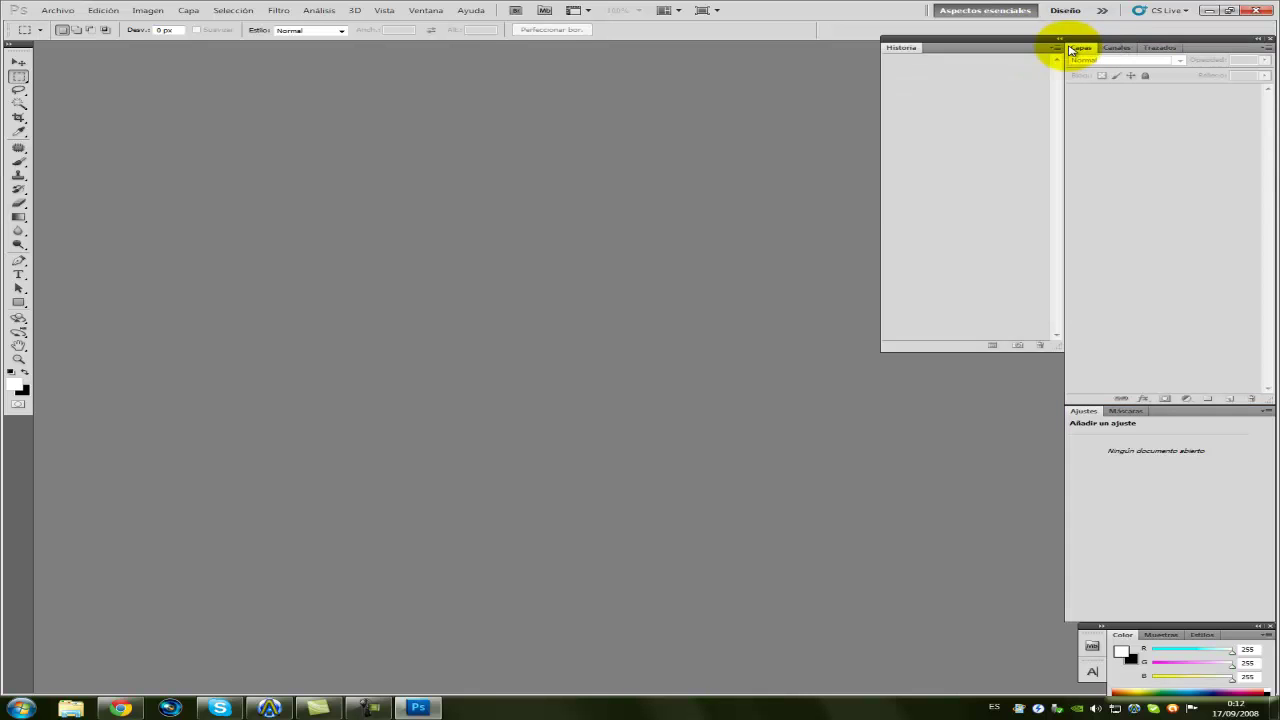
left_click(52, 10)
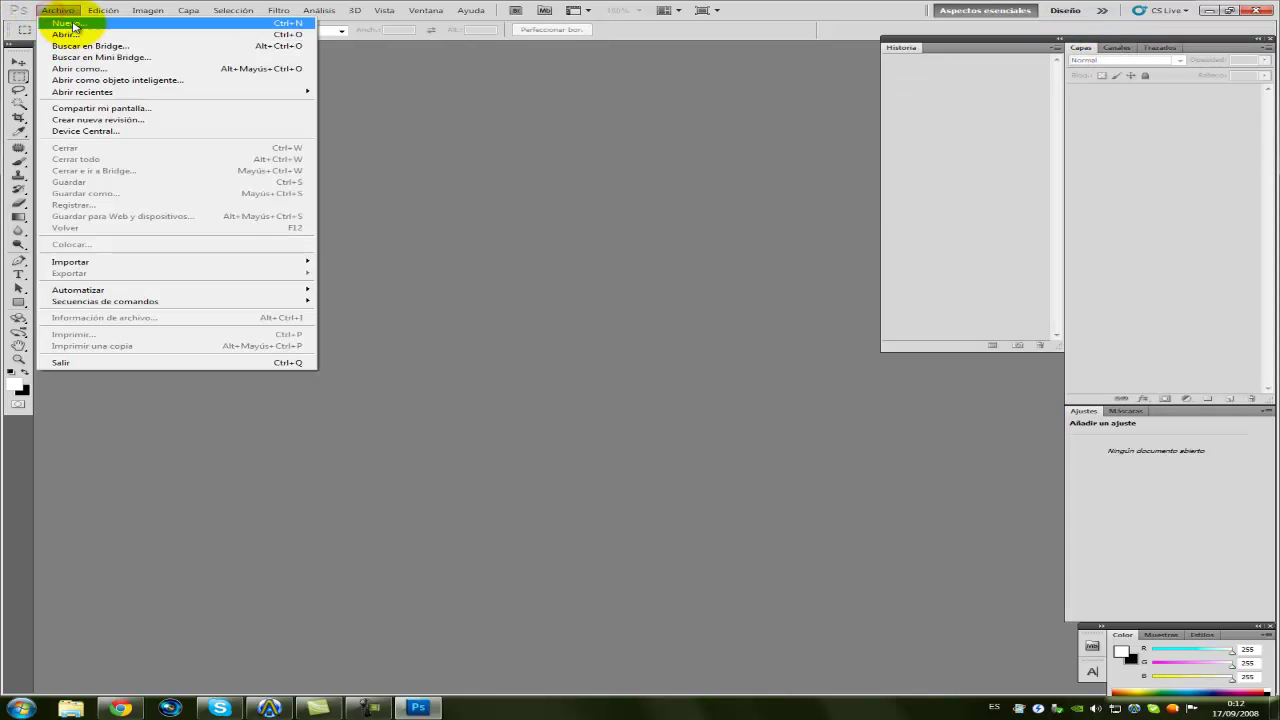
left_click(62, 22)
left_click(614, 158)
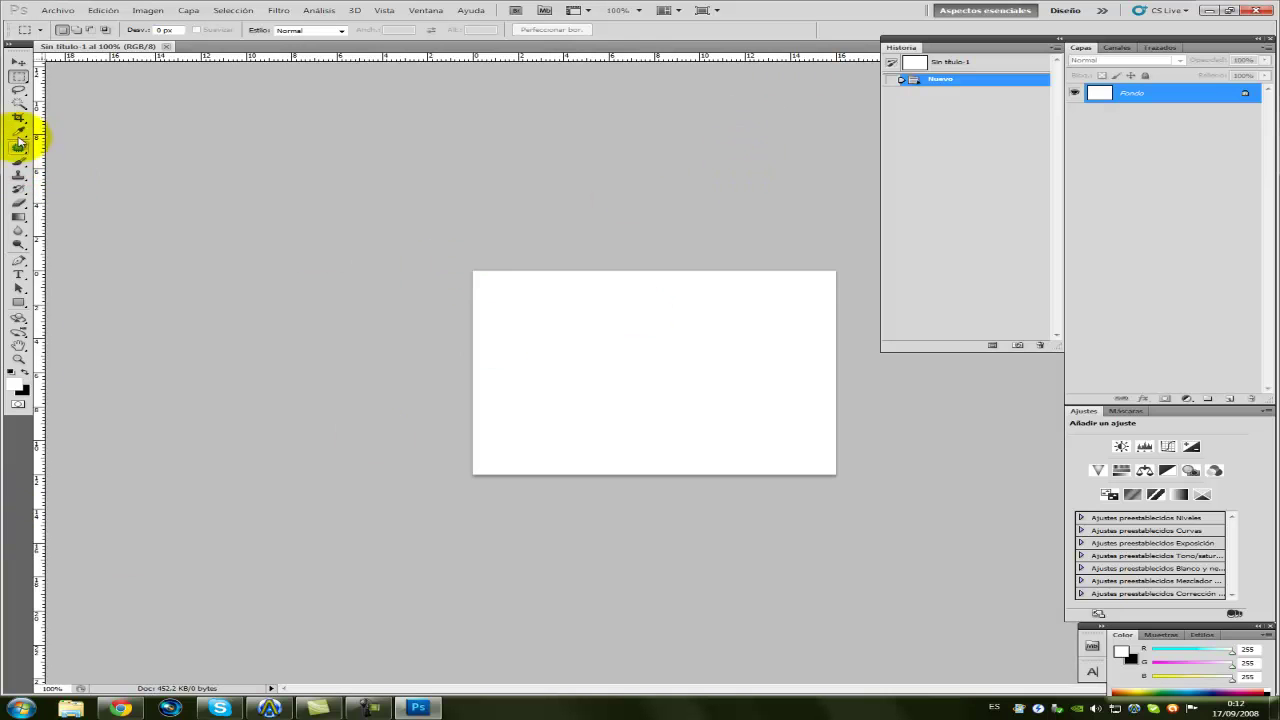
- Type SAUUK in black 72 pt Carbon Block near the canvas centre and commit it
left_click(20, 275)
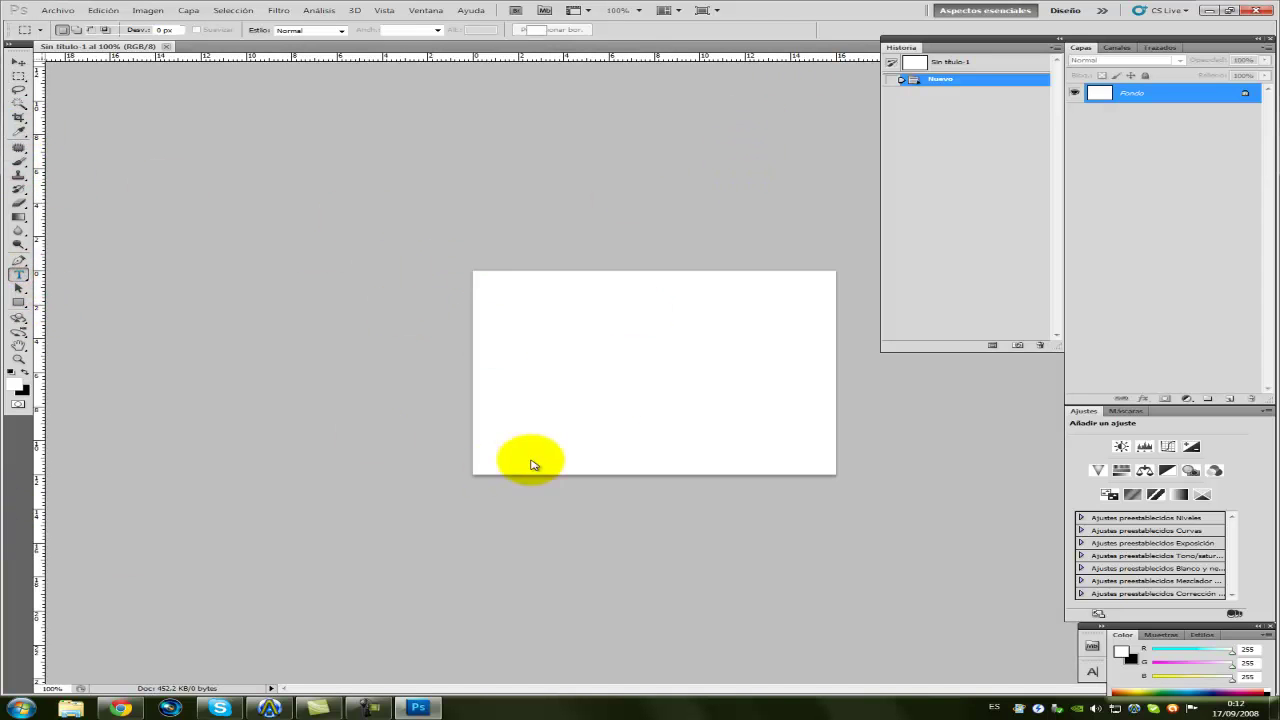
left_click(536, 374)
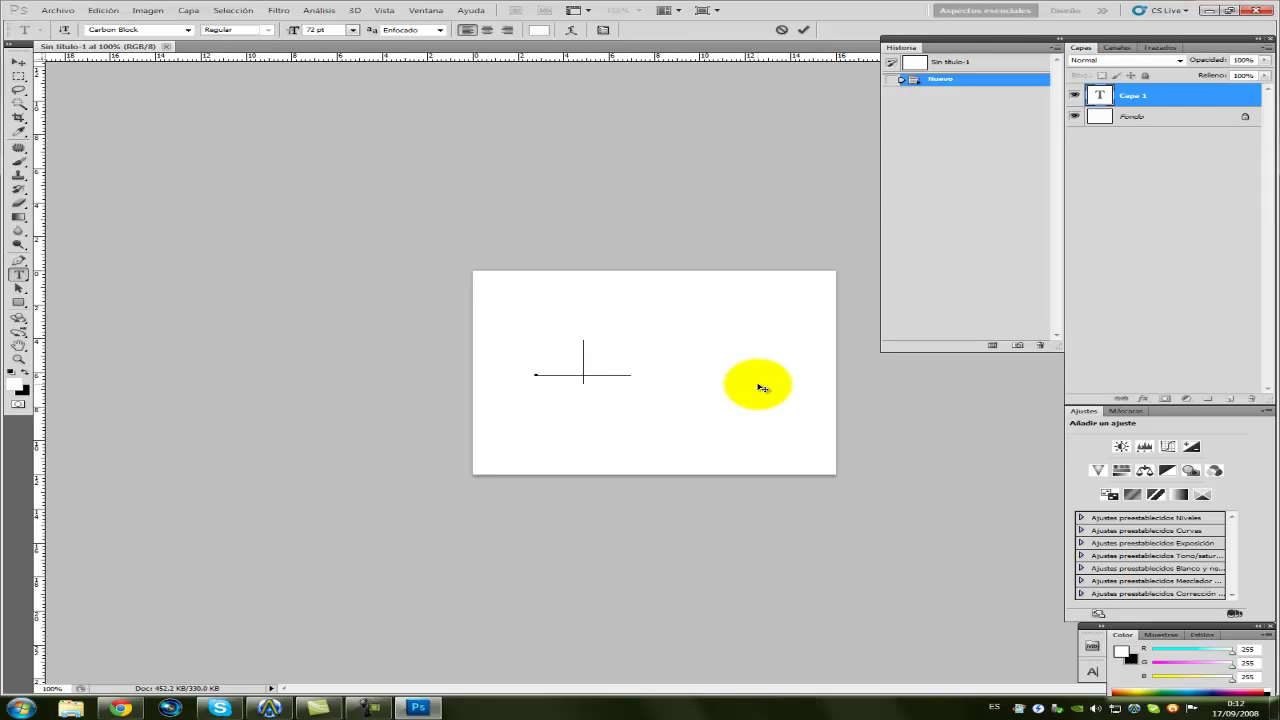
left_click(538, 30)
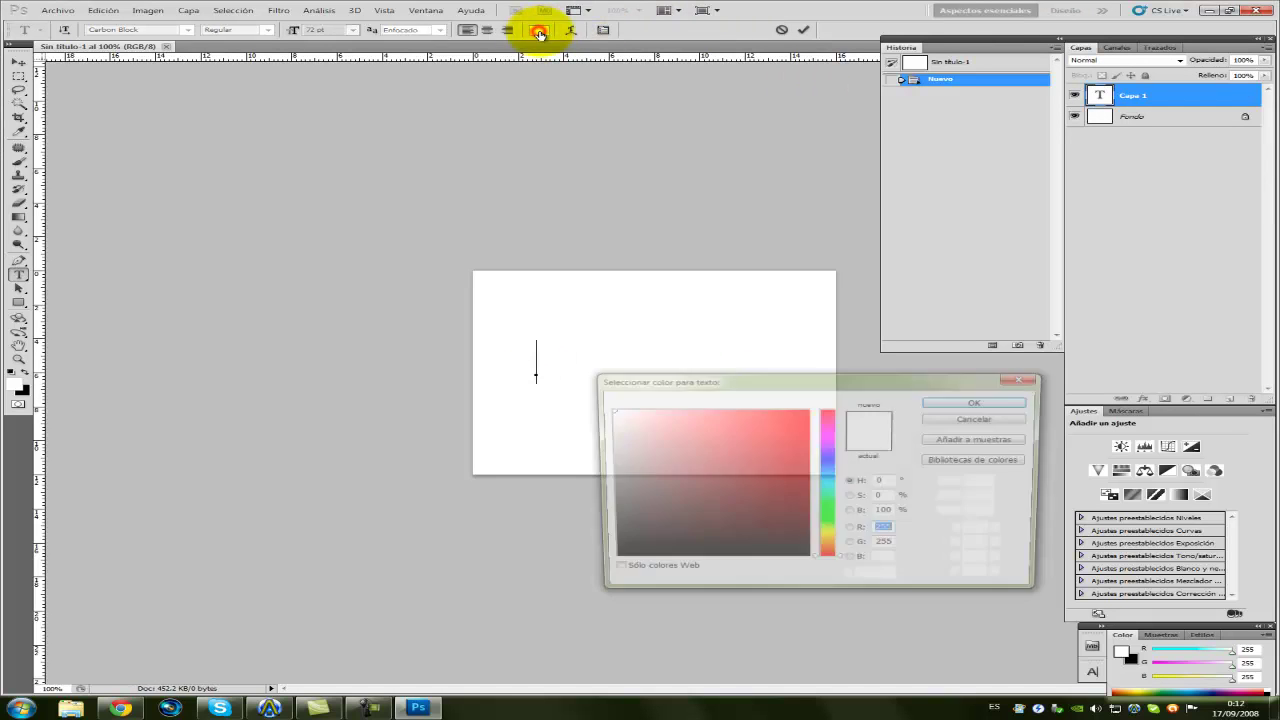
left_click_drag(700, 474, 557, 580)
left_click(988, 402)
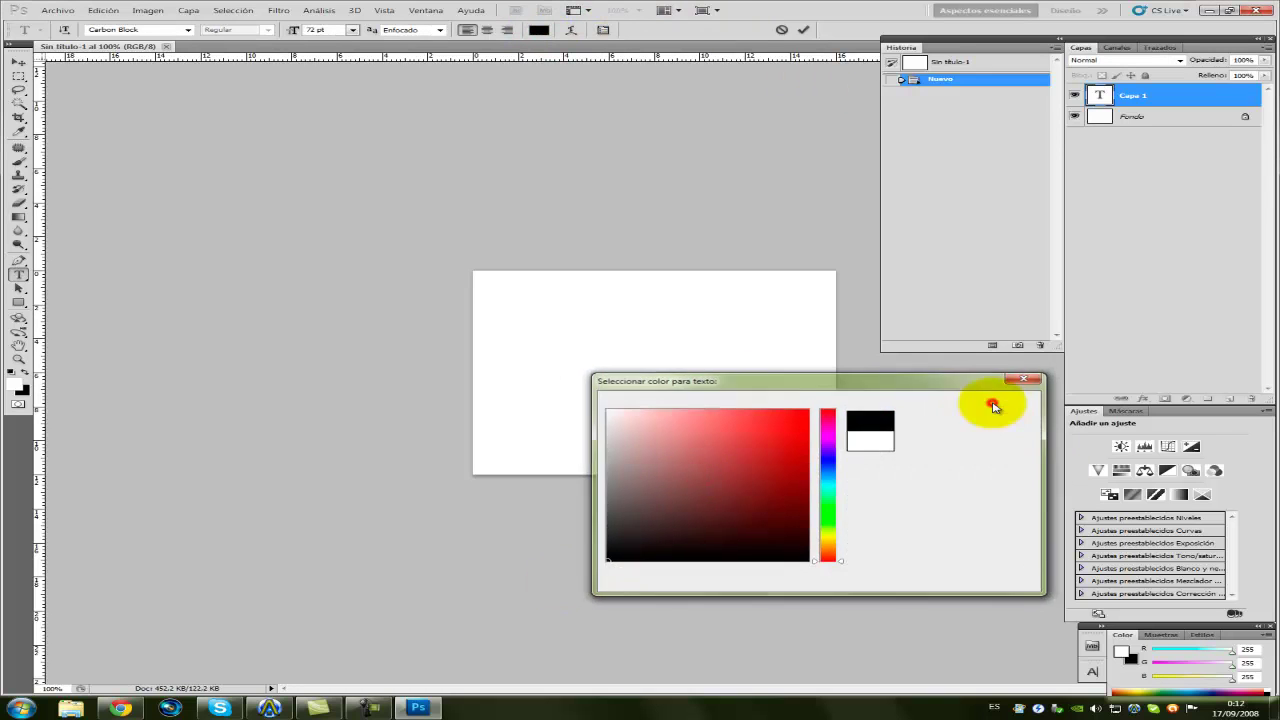
type("SAUU")
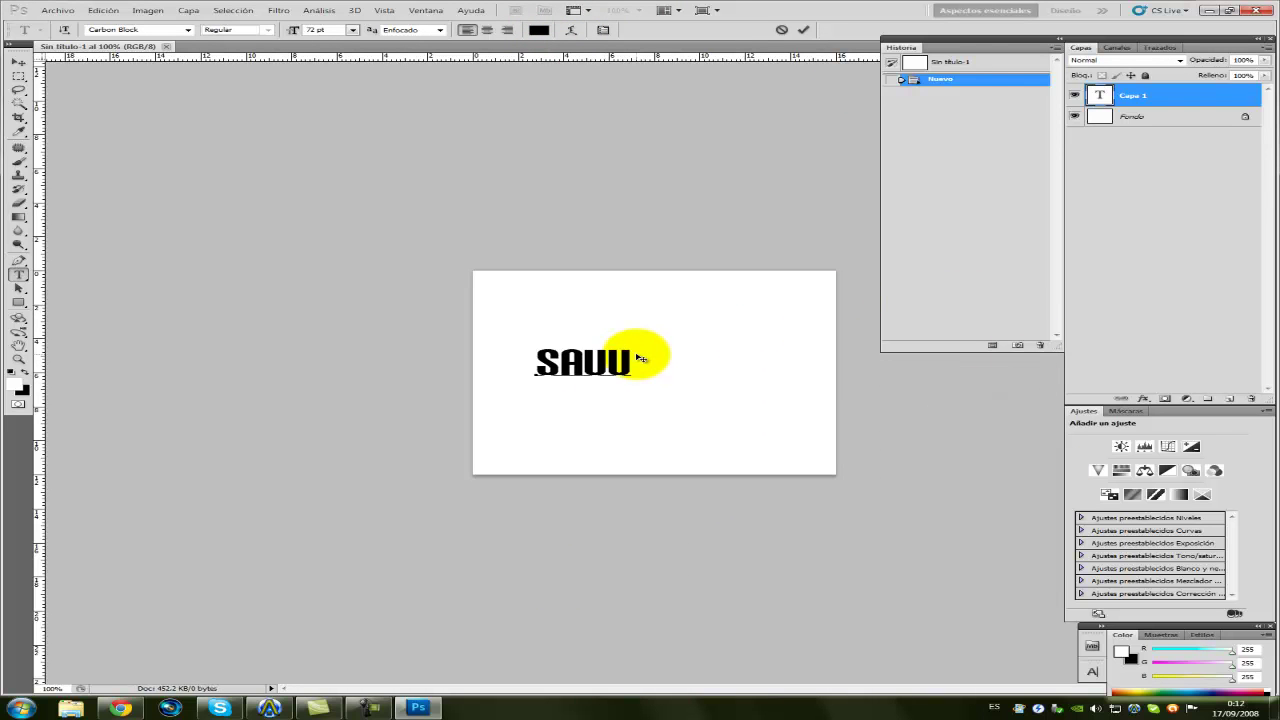
type("K")
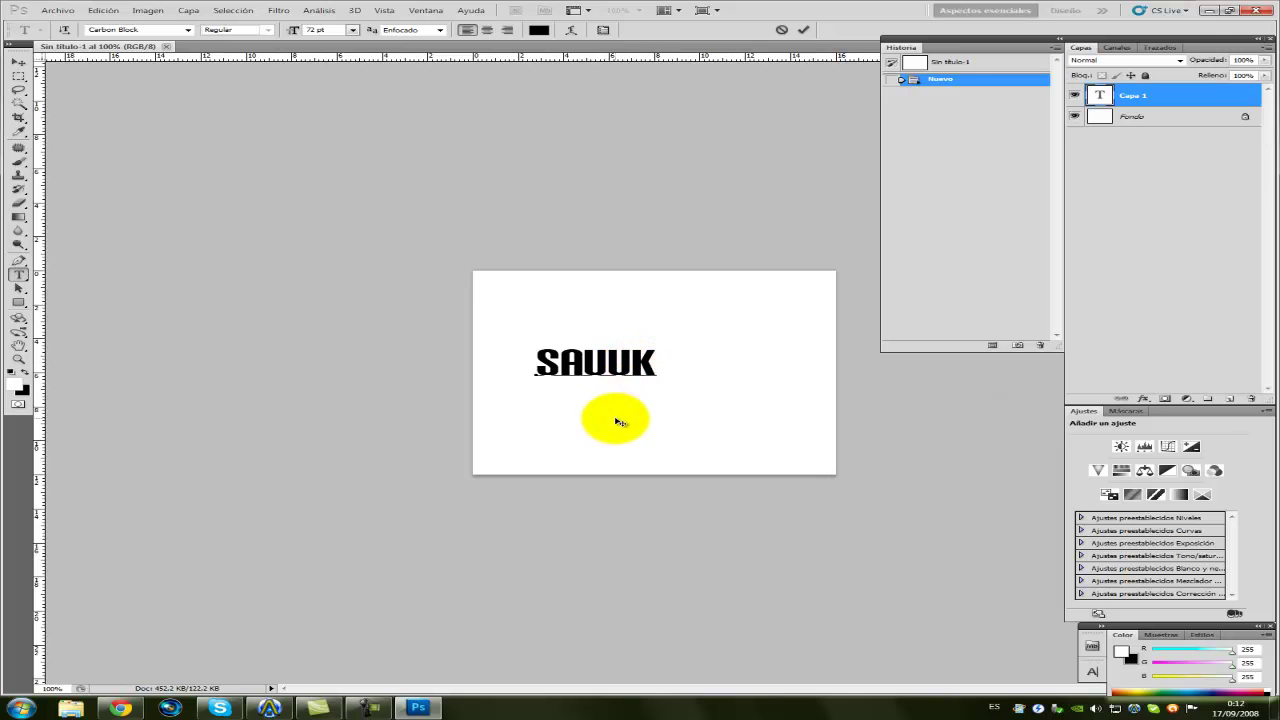
left_click_drag(608, 420, 672, 432)
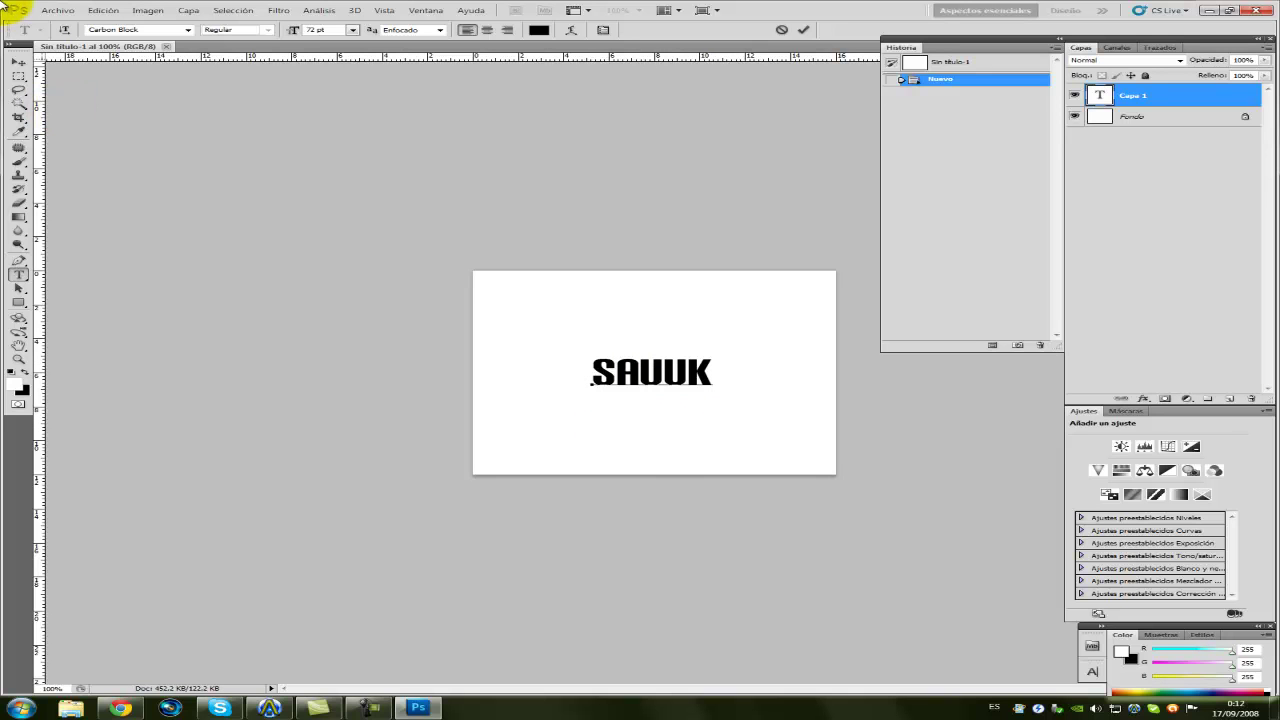
left_click(17, 60)
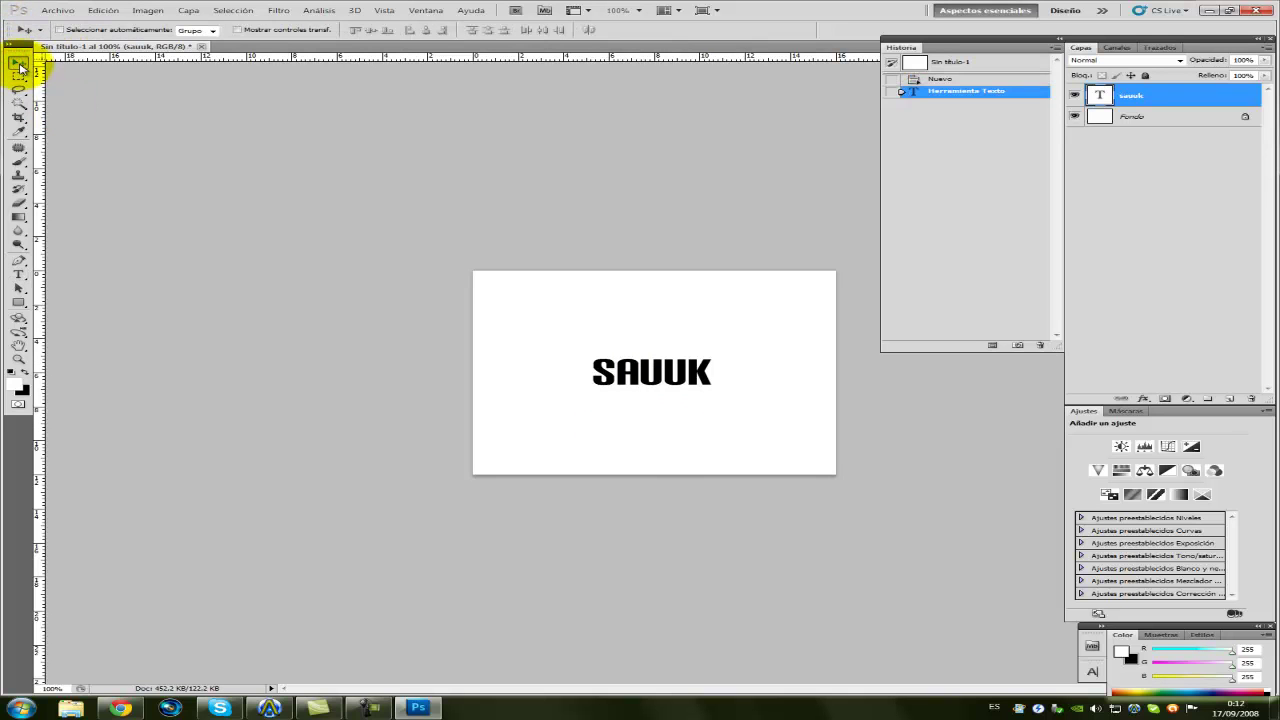
- Scale up the SAUUK text with Free Transform to fill the canvas and recentre it
key("ctrl+t")
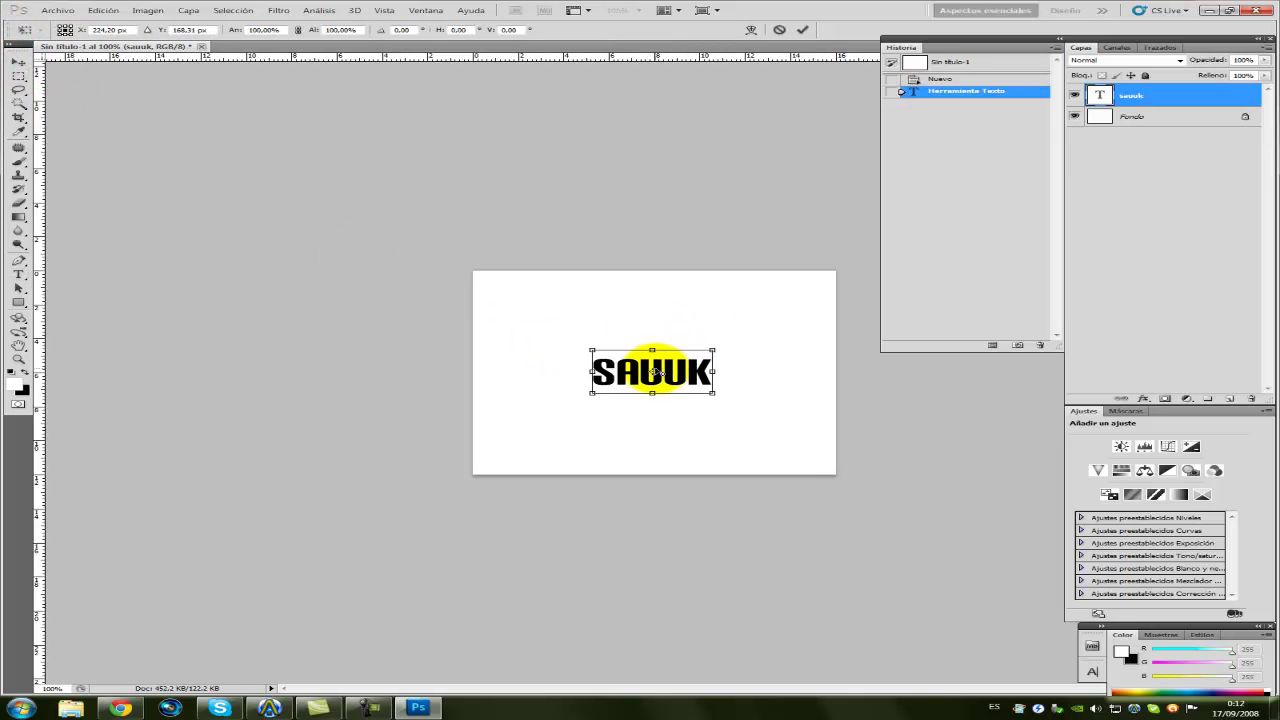
left_click_drag(591, 351, 511, 293)
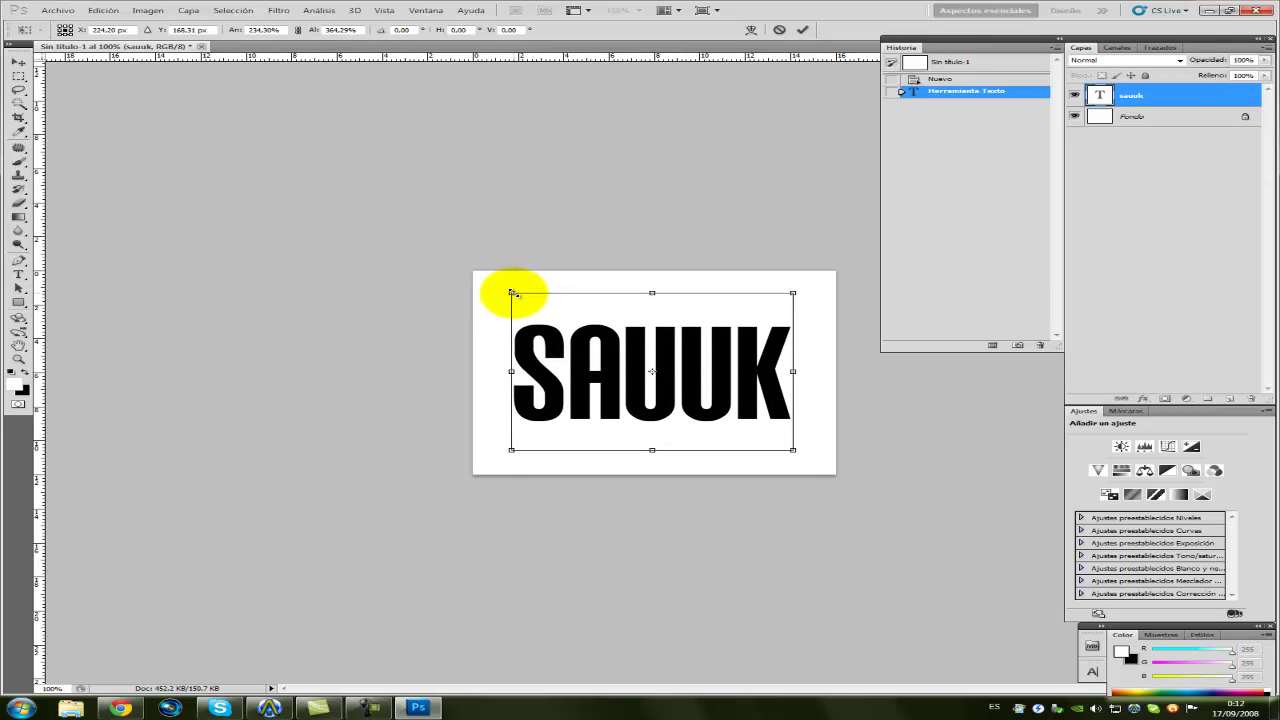
mouse_move(510, 293)
left_mouse_down()
mouse_move(549, 316)
mouse_move(491, 286)
mouse_move(613, 348)
mouse_move(526, 300)
mouse_move(610, 263)
left_mouse_up()
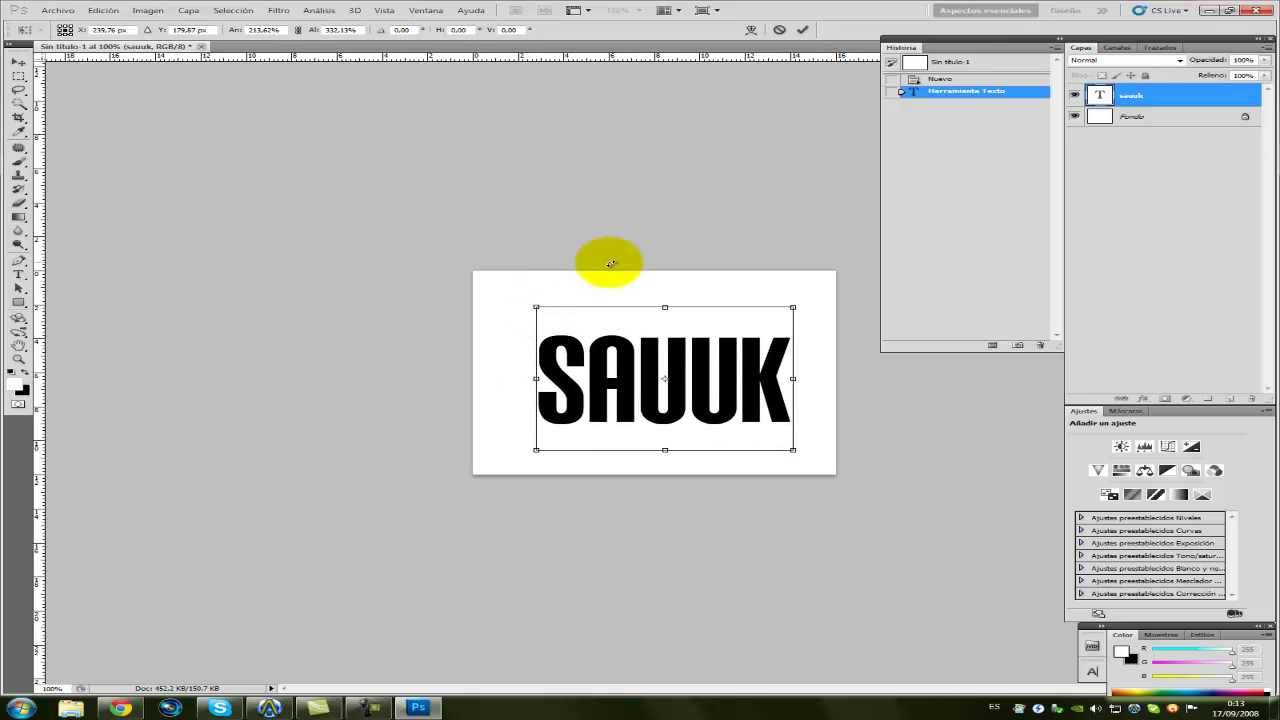
key("Return")
mouse_move(677, 396)
left_mouse_down()
mouse_move(668, 378)
mouse_move(662, 388)
left_mouse_up()
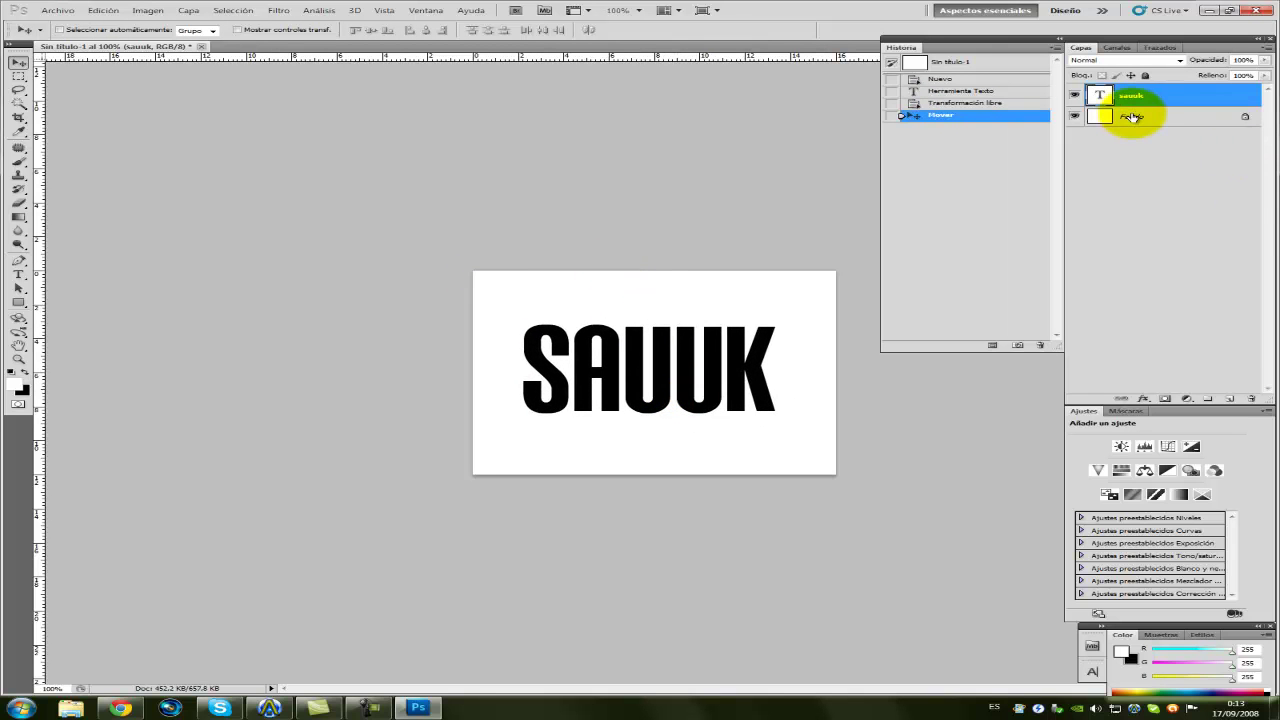
- Open Blending Options for the sauuk text layer
right_click(1130, 94)
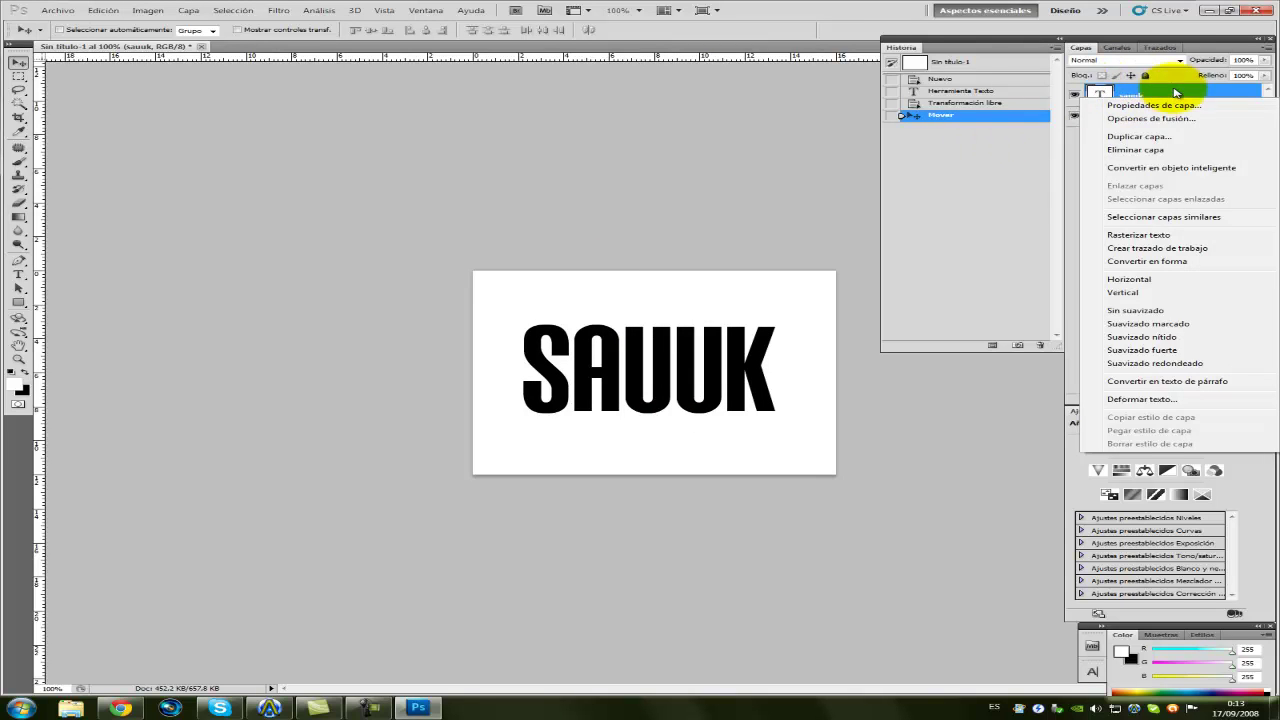
left_click(1193, 28)
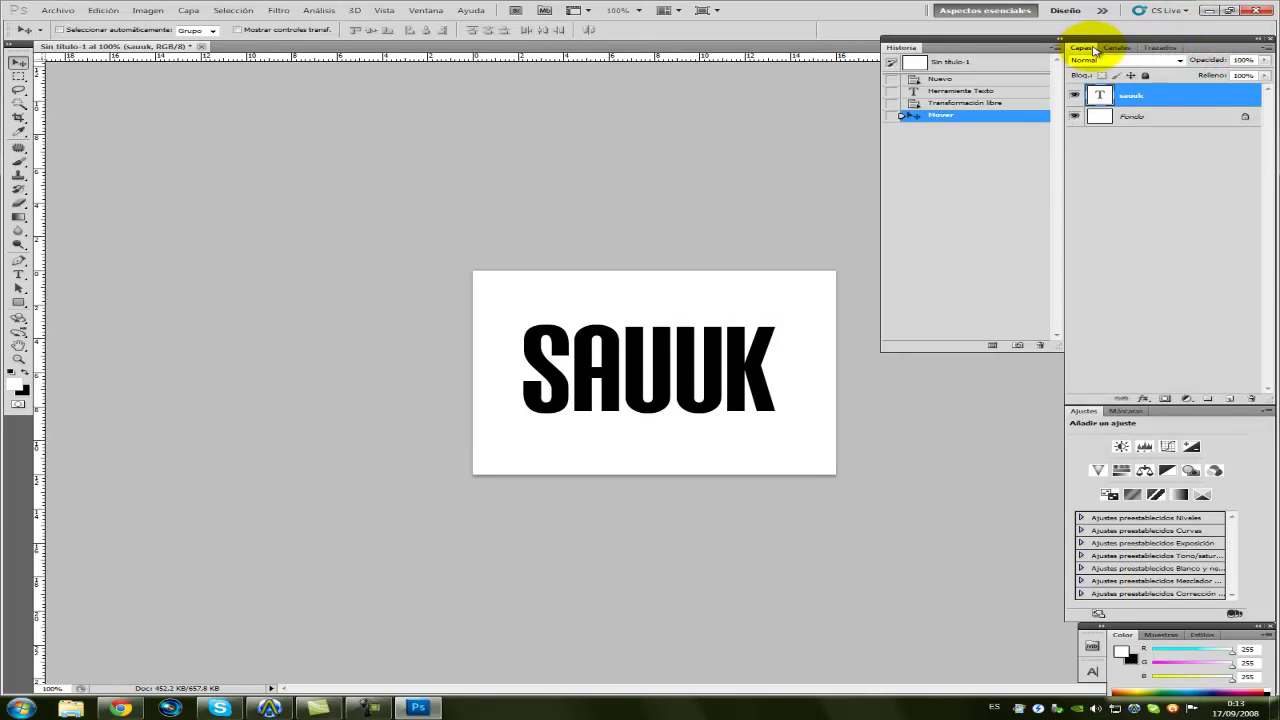
right_click(1131, 94)
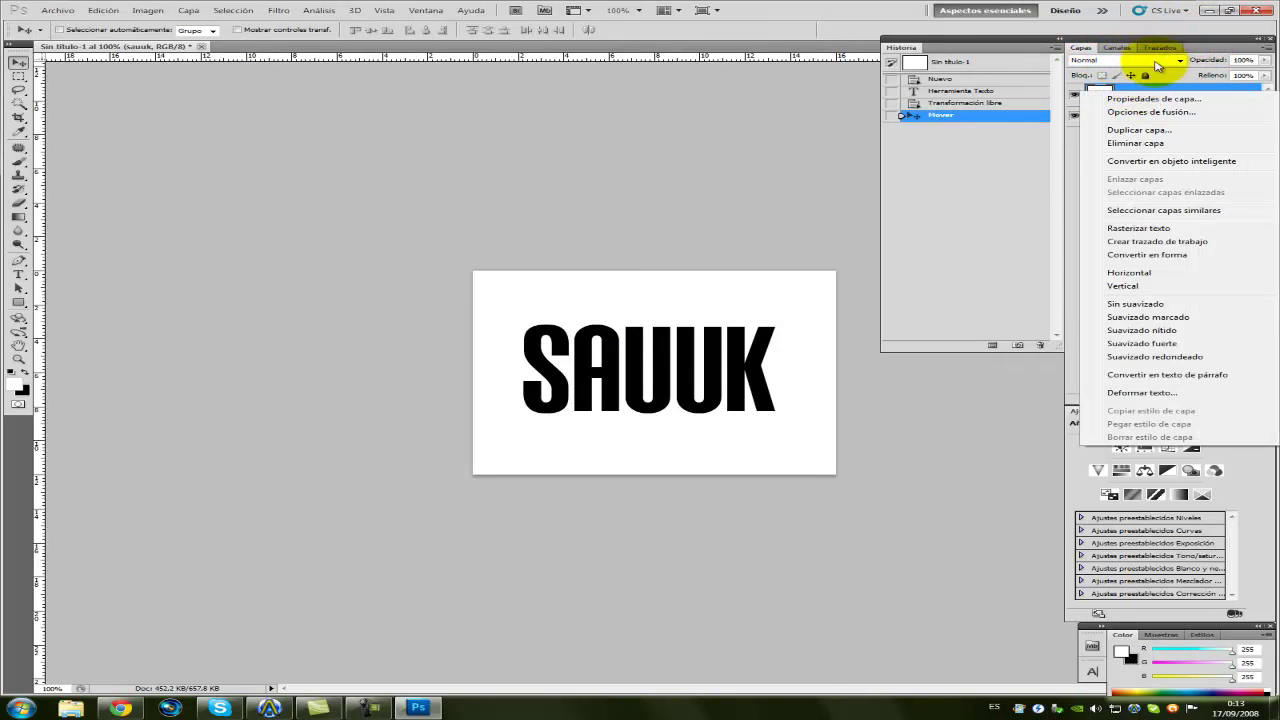
left_click(1205, 45)
right_click(1135, 96)
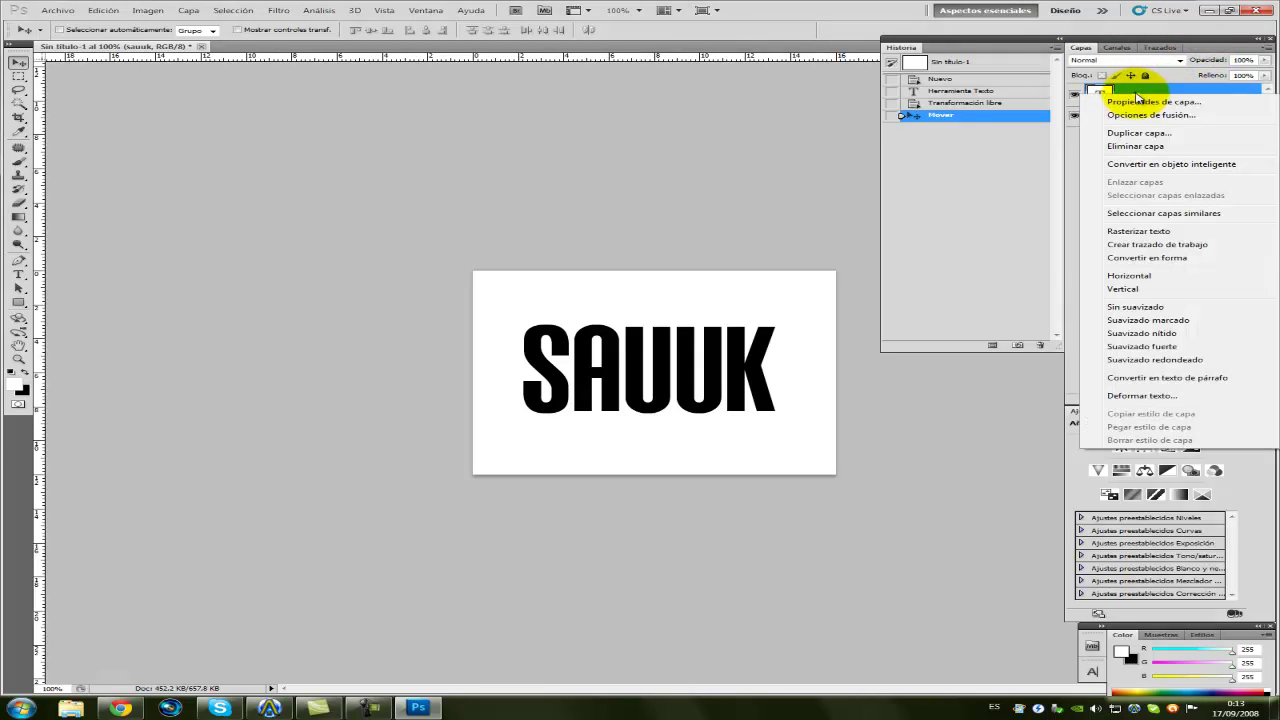
left_click(1145, 117)
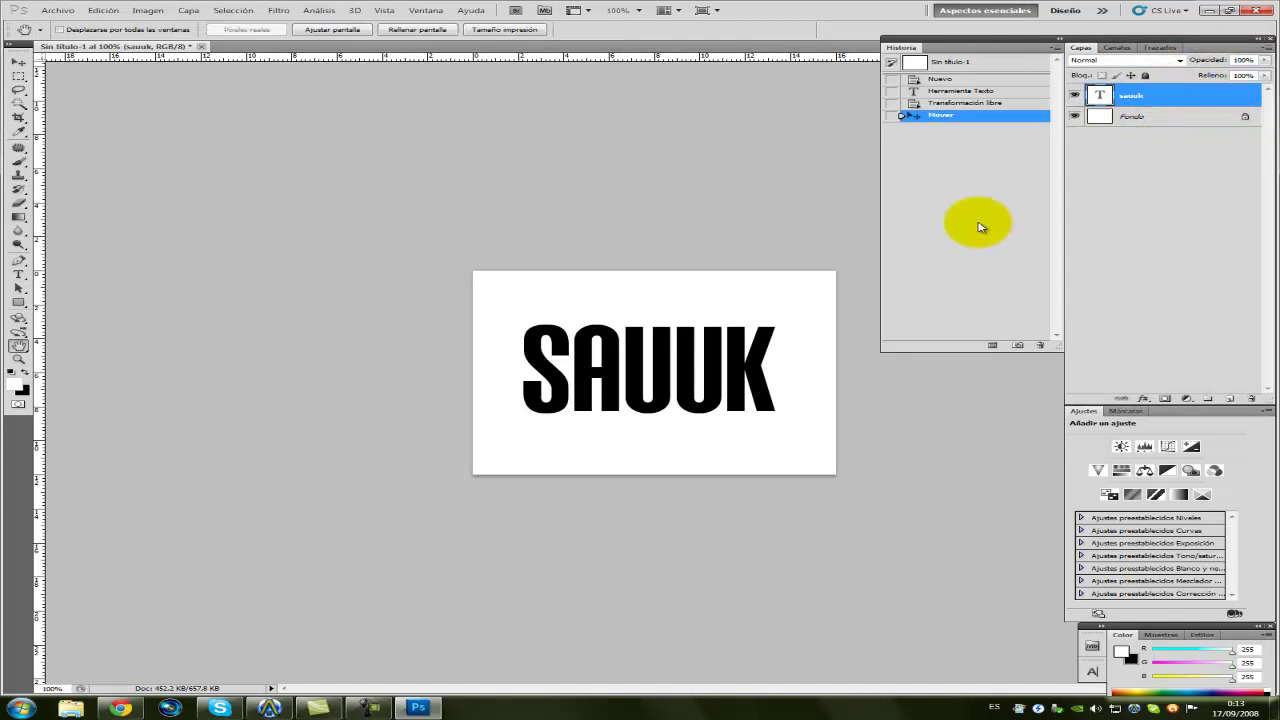
- Apply an Outer Bevel of size 8 with a rotated, lower light angle to SAUUK
mouse_move(864, 480)
left_mouse_down()
mouse_move(640, 475)
mouse_move(904, 179)
left_mouse_up()
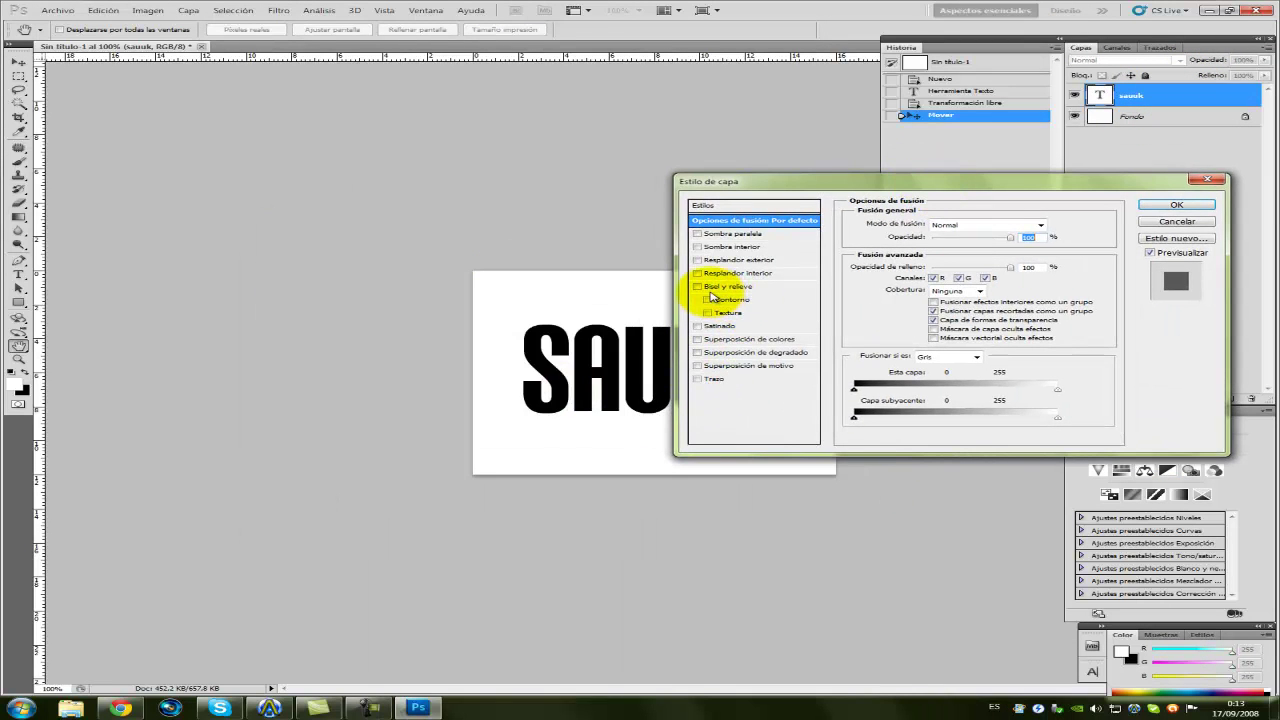
left_click(723, 288)
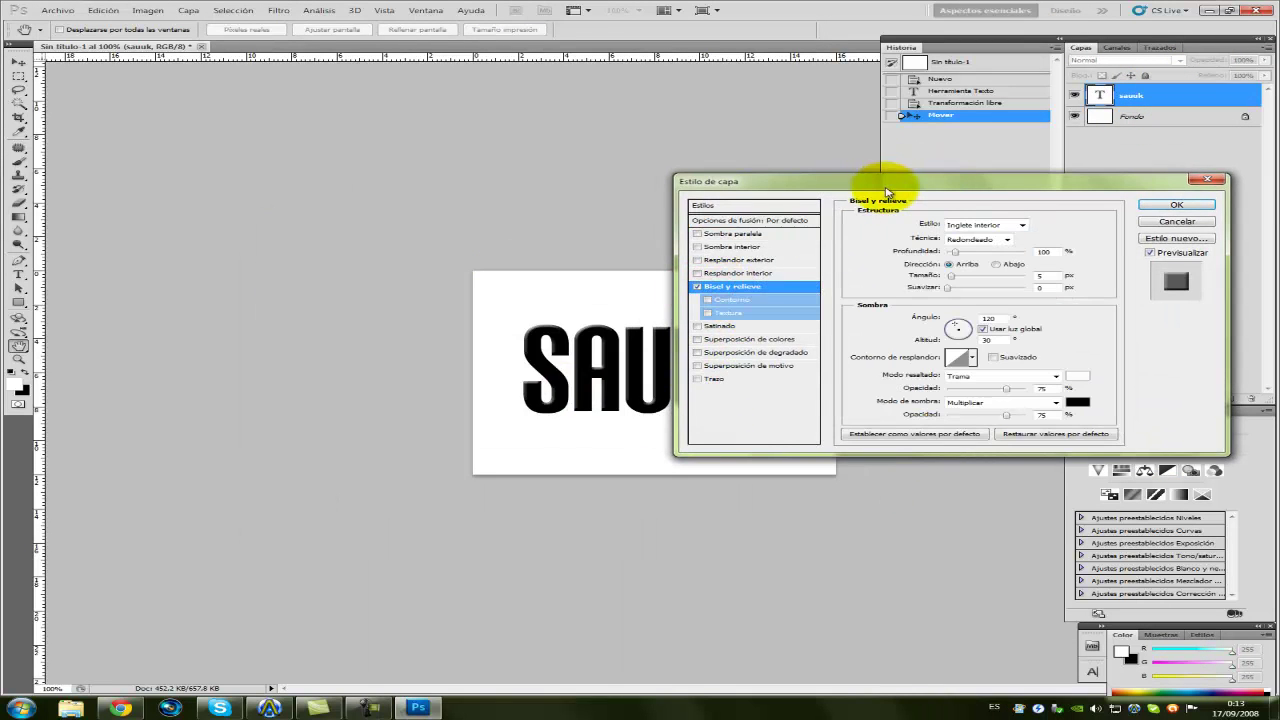
left_click_drag(886, 182, 887, 279)
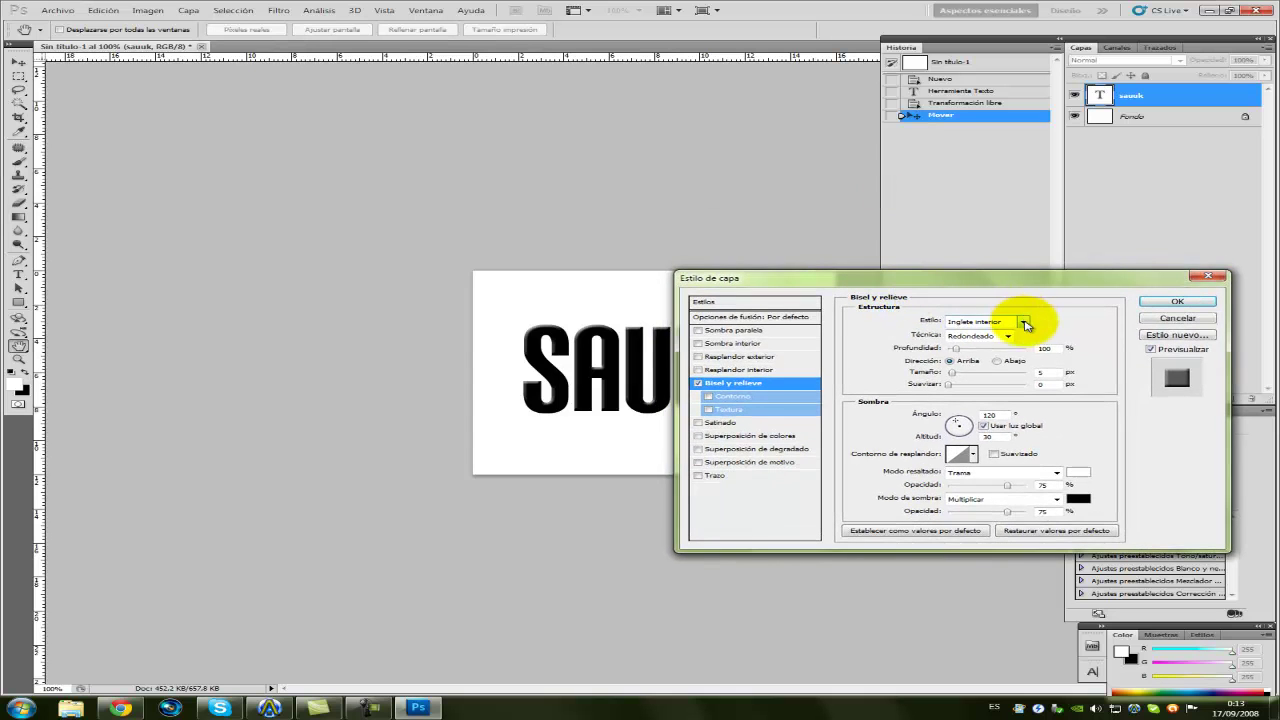
left_click(1010, 320)
left_click(1008, 329)
left_click(1010, 321)
left_click(1000, 343)
left_click(1012, 322)
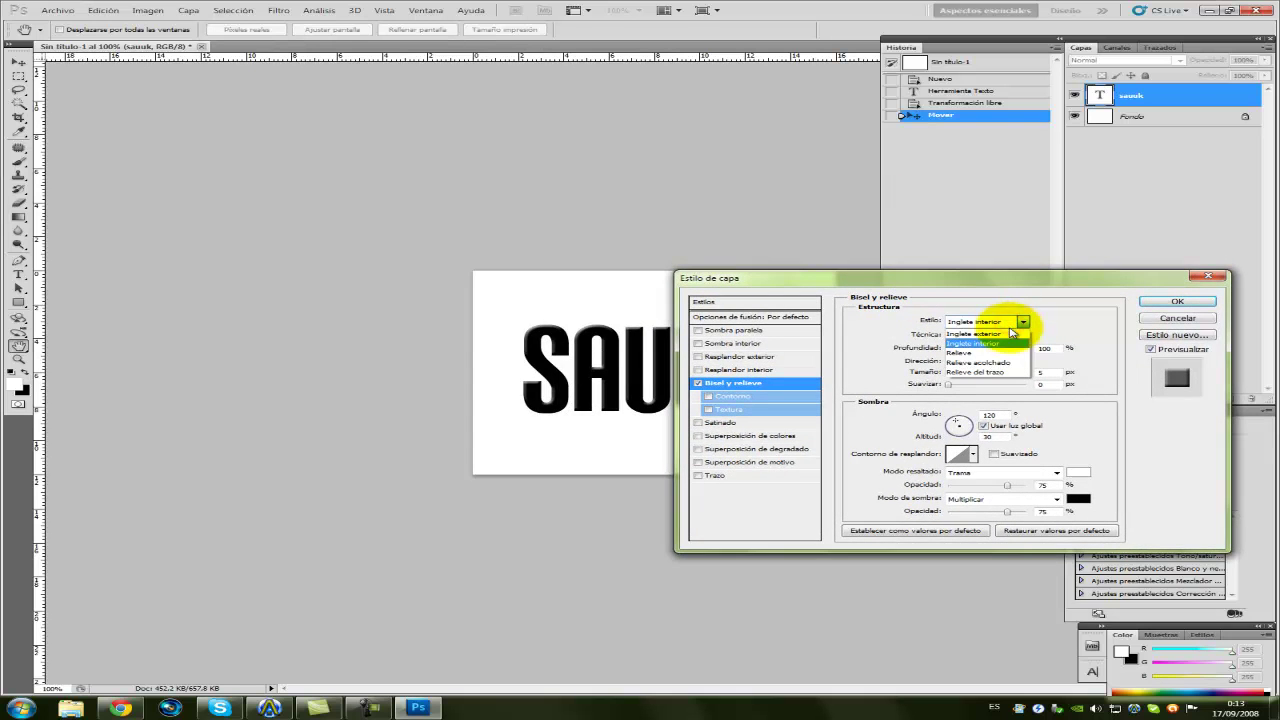
left_click(1008, 334)
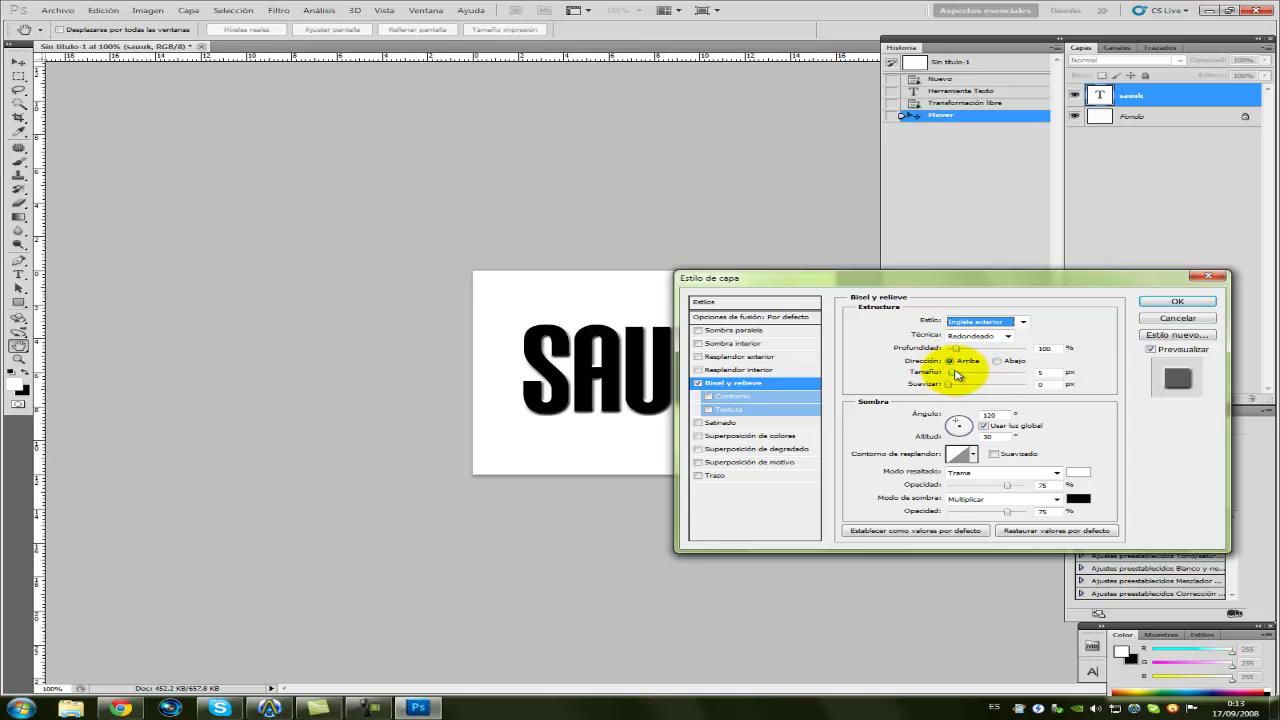
left_click(1045, 372)
type("8")
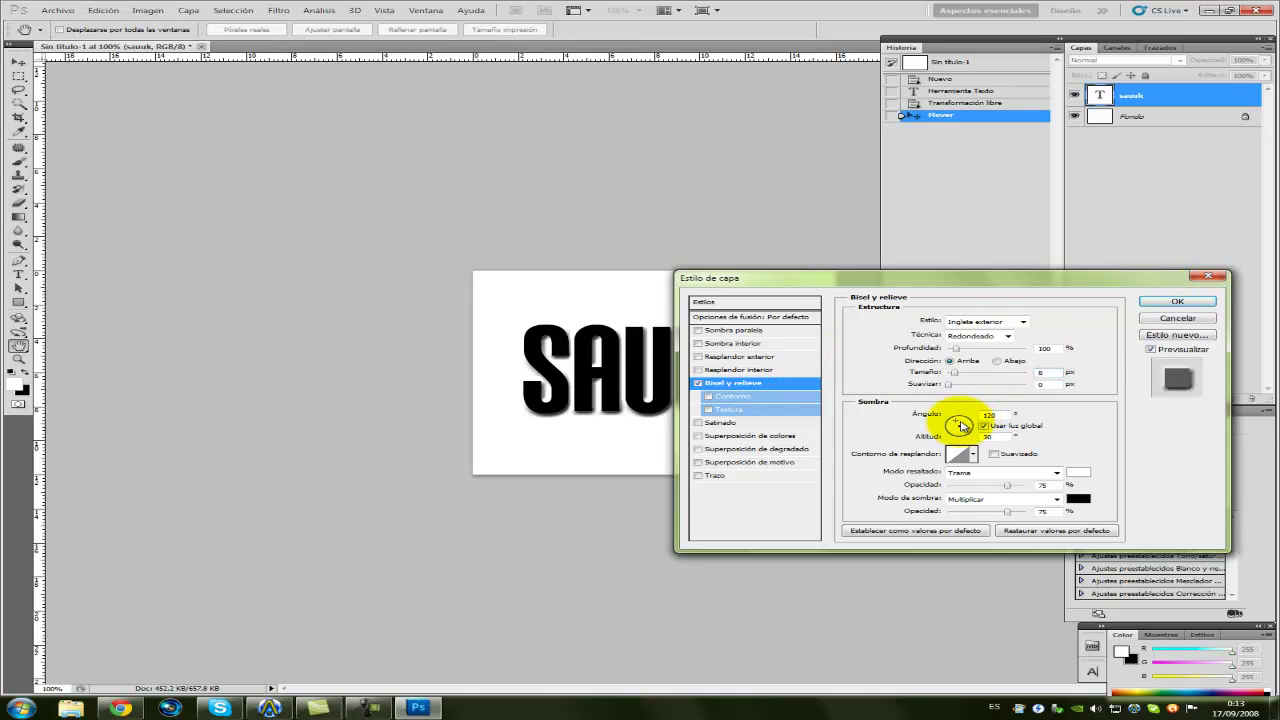
left_click_drag(959, 425, 968, 428)
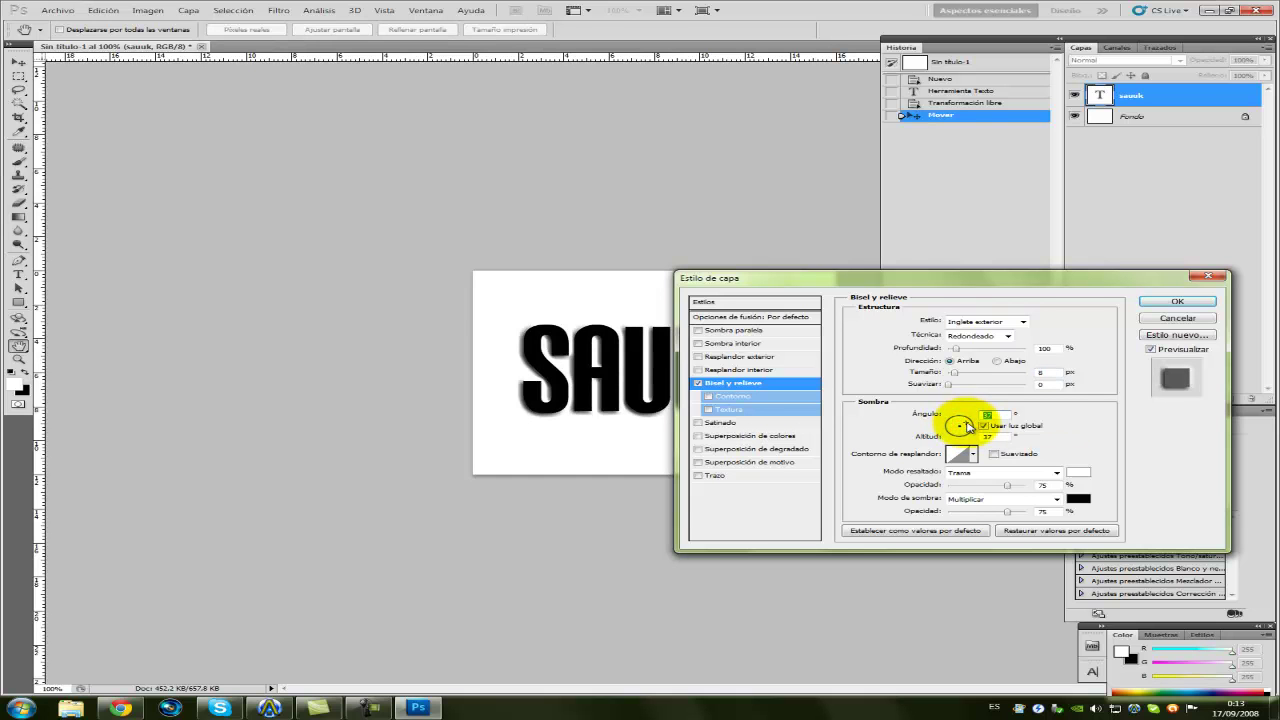
left_click(1190, 301)
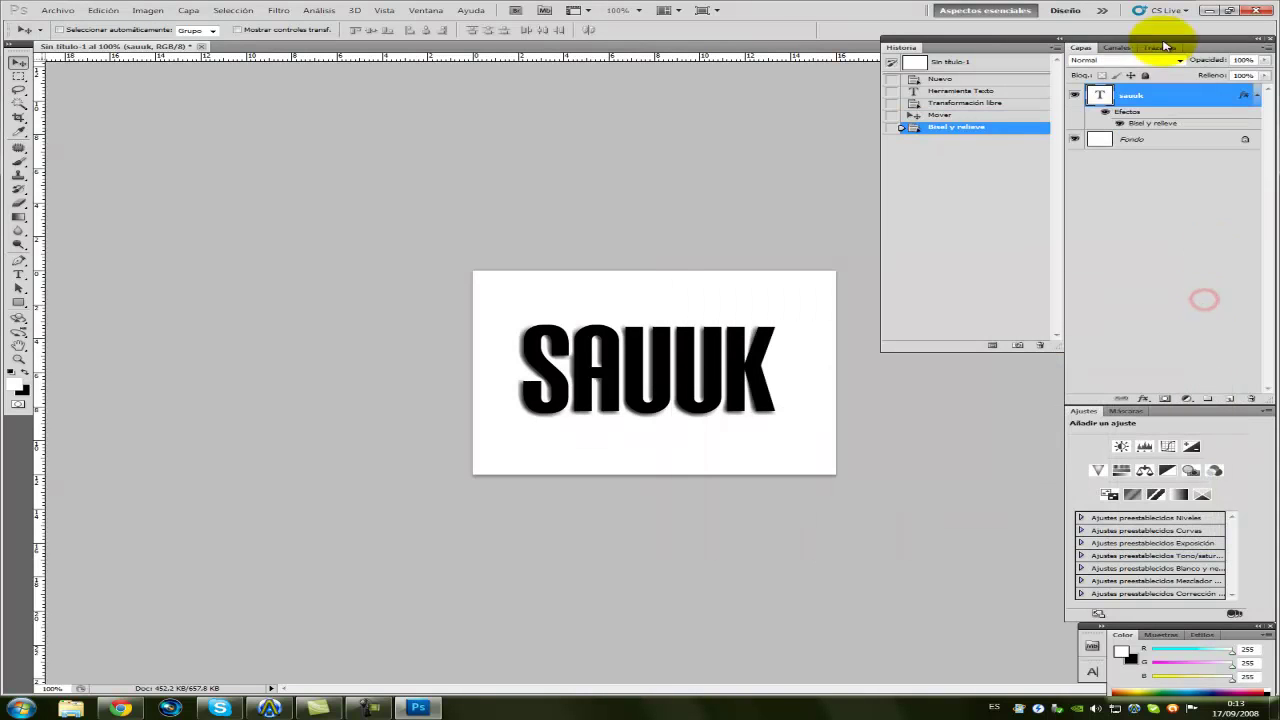
- Rasterize the sauuk type layer
double_click(1137, 97)
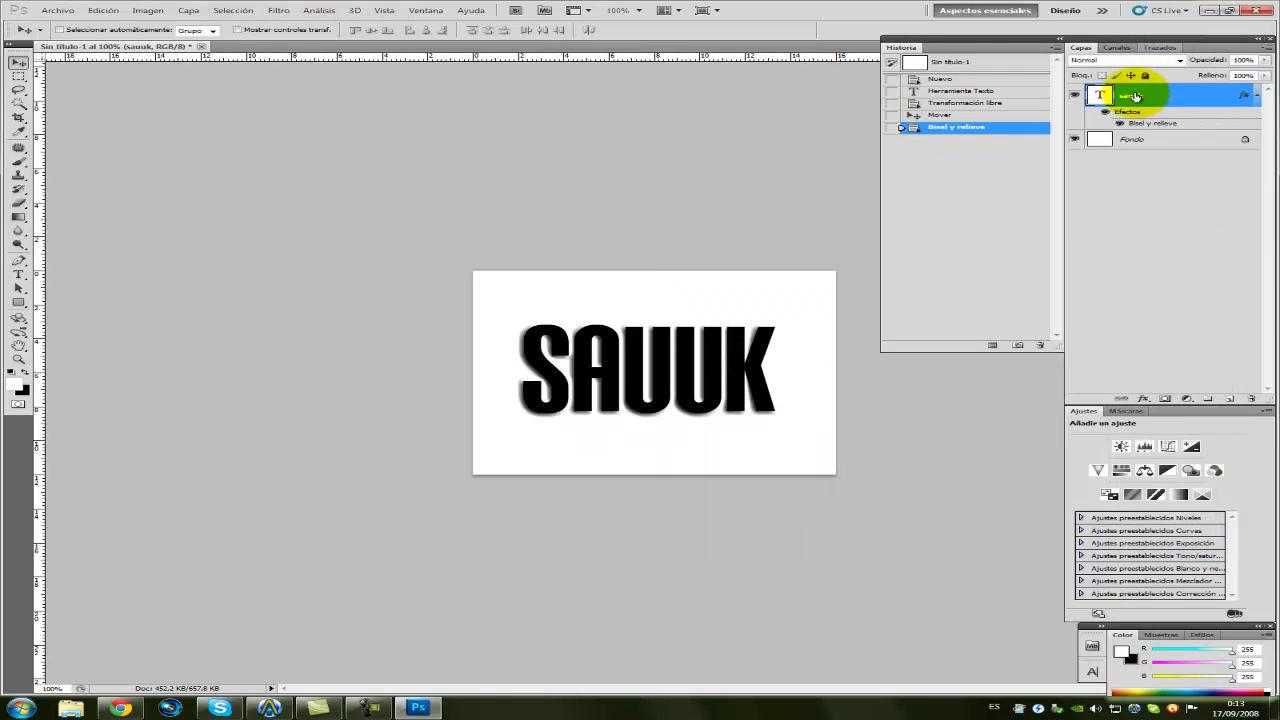
right_click(1135, 95)
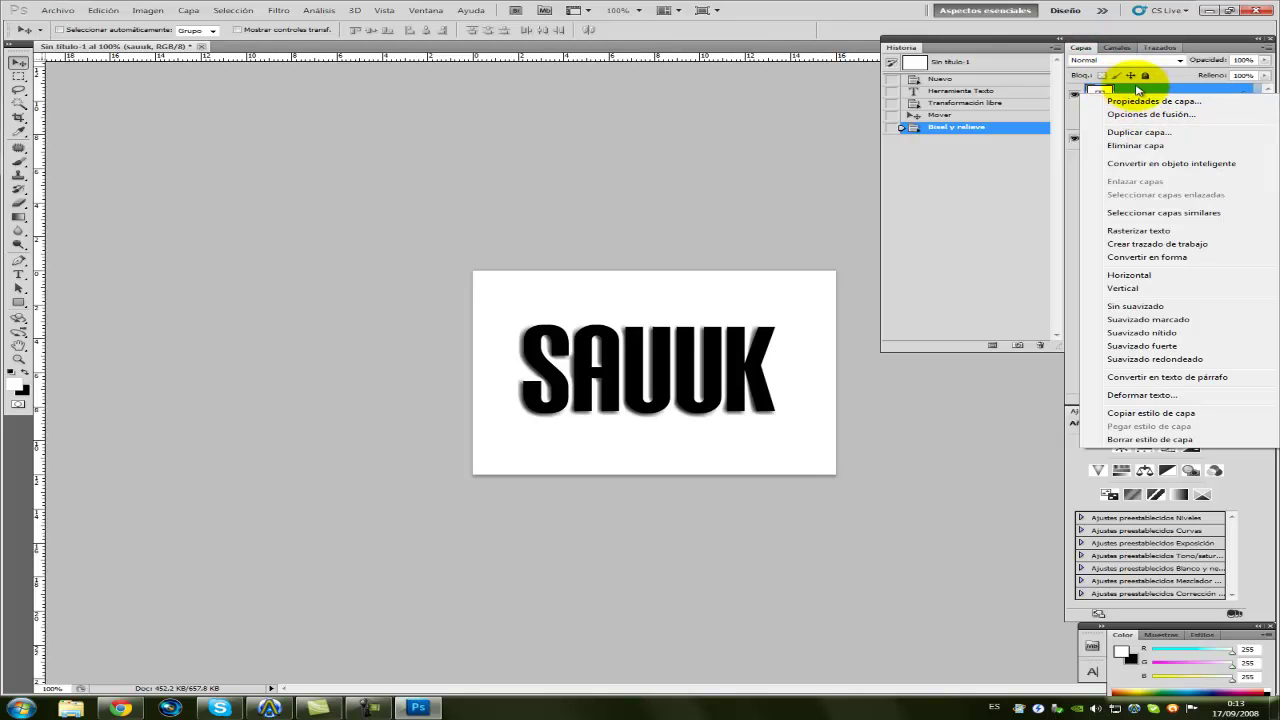
left_click(1145, 230)
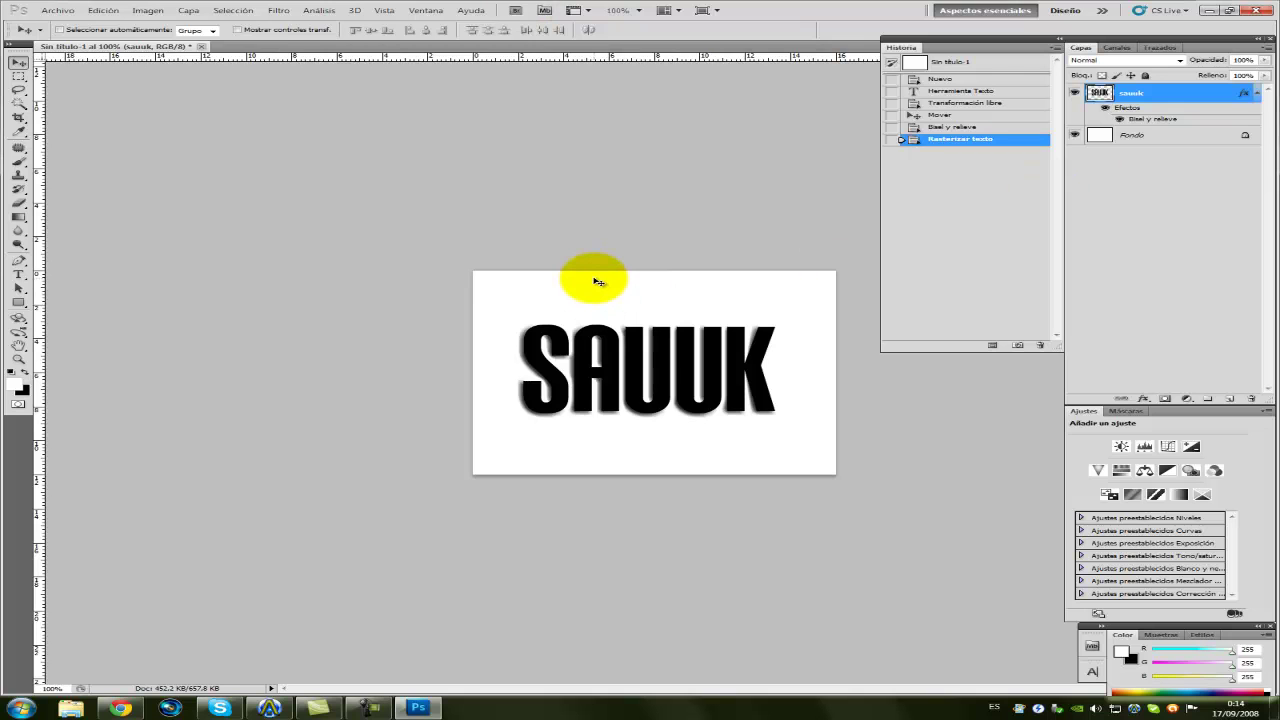
- Distort SAUUK into a perspective taper, taller on the left, and shift it slightly right
key("ctrl+t")
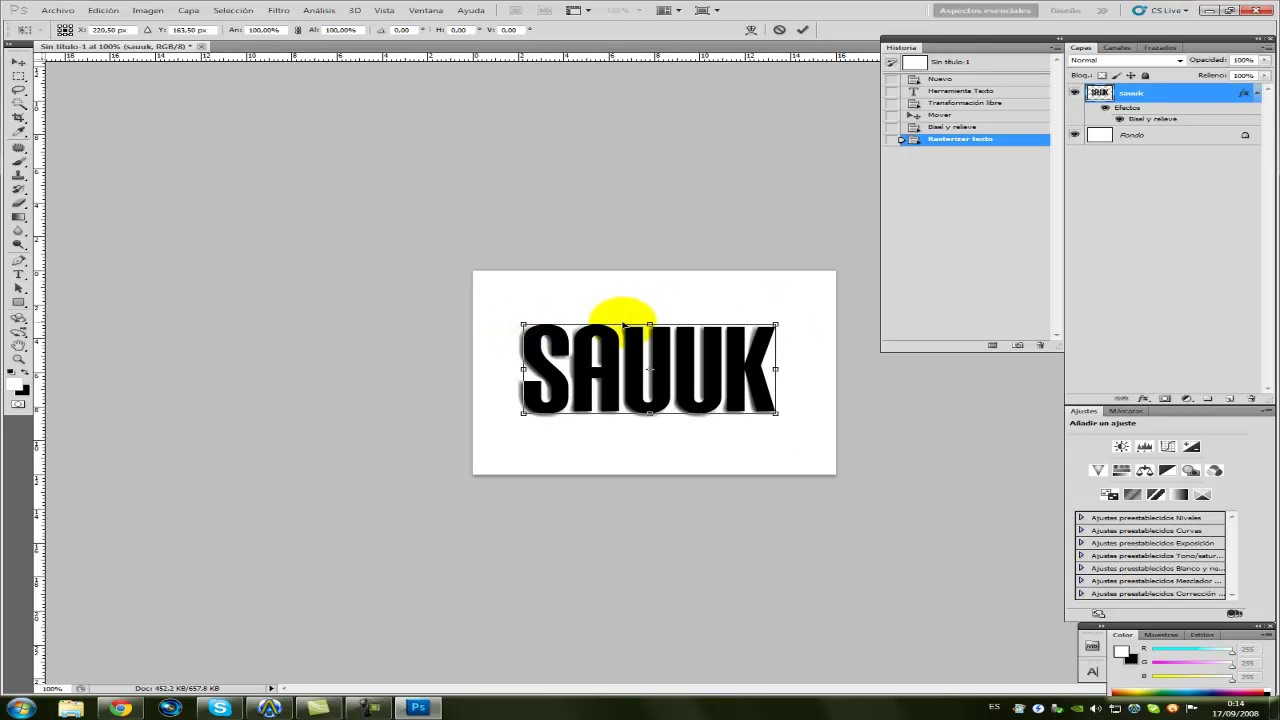
left_click_drag(524, 326, 505, 303)
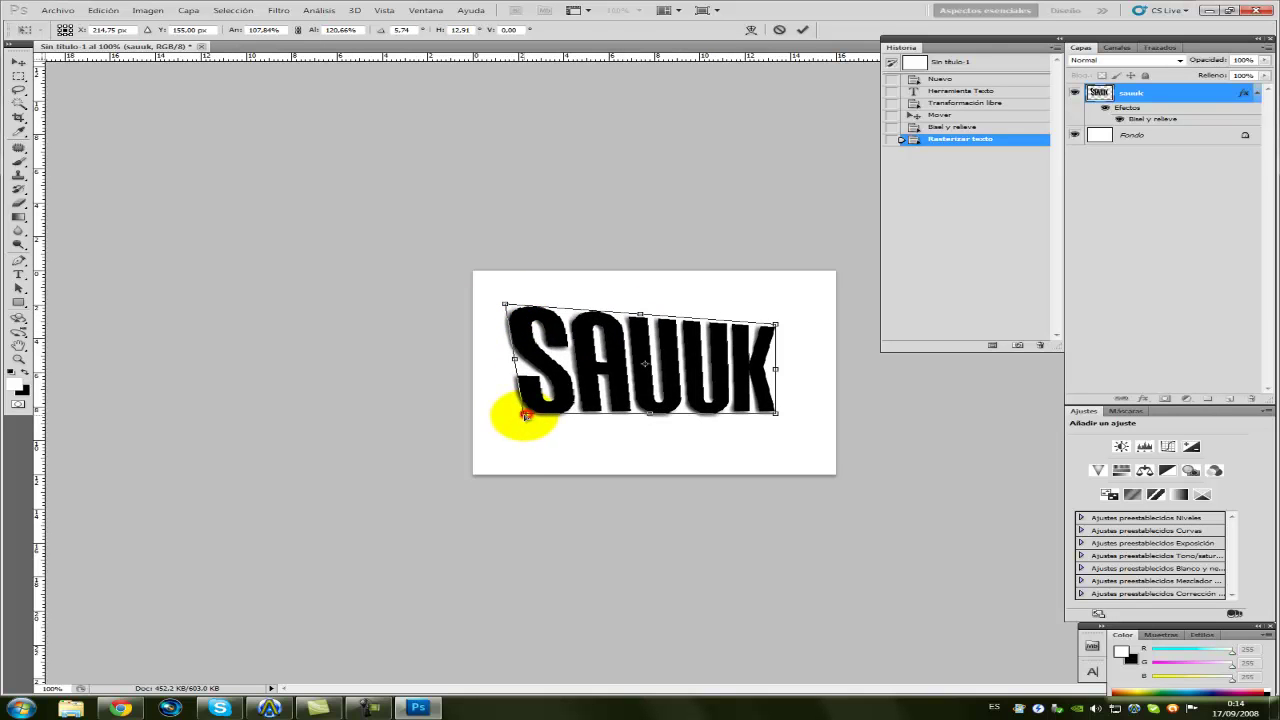
left_click_drag(526, 414, 497, 437)
left_click_drag(776, 325, 762, 331)
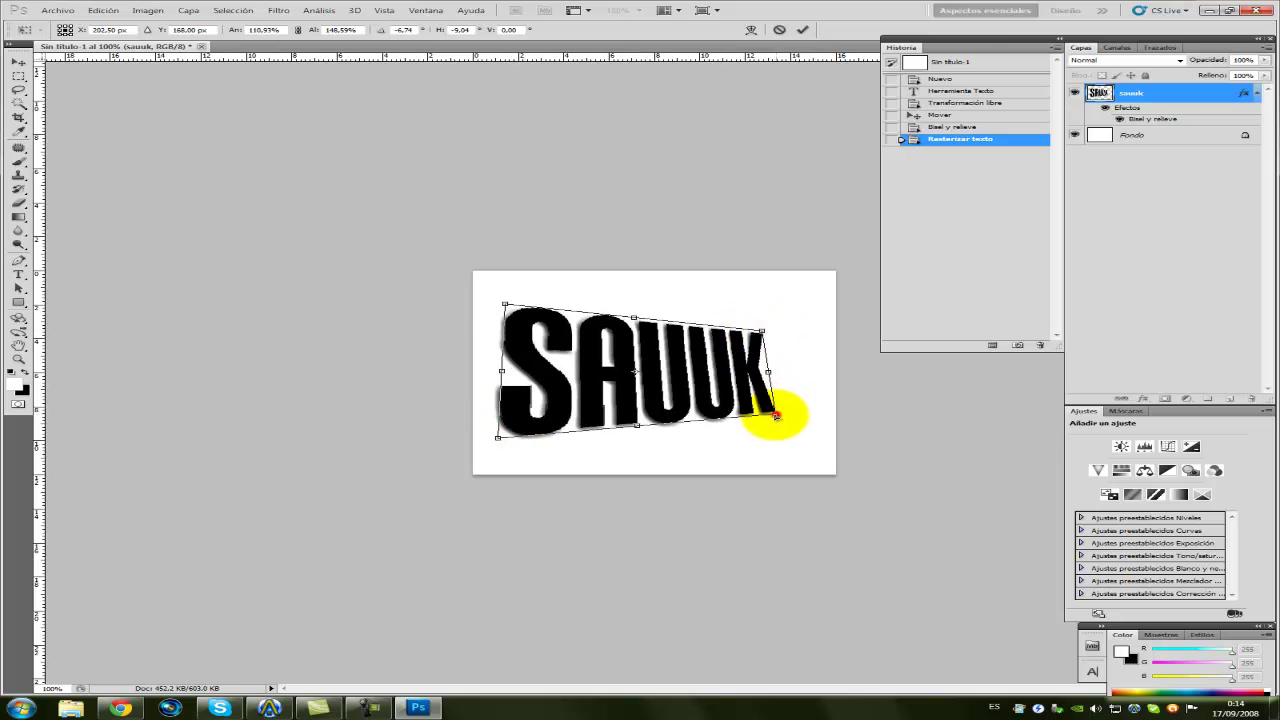
left_click_drag(776, 414, 767, 407)
left_click_drag(507, 304, 501, 296)
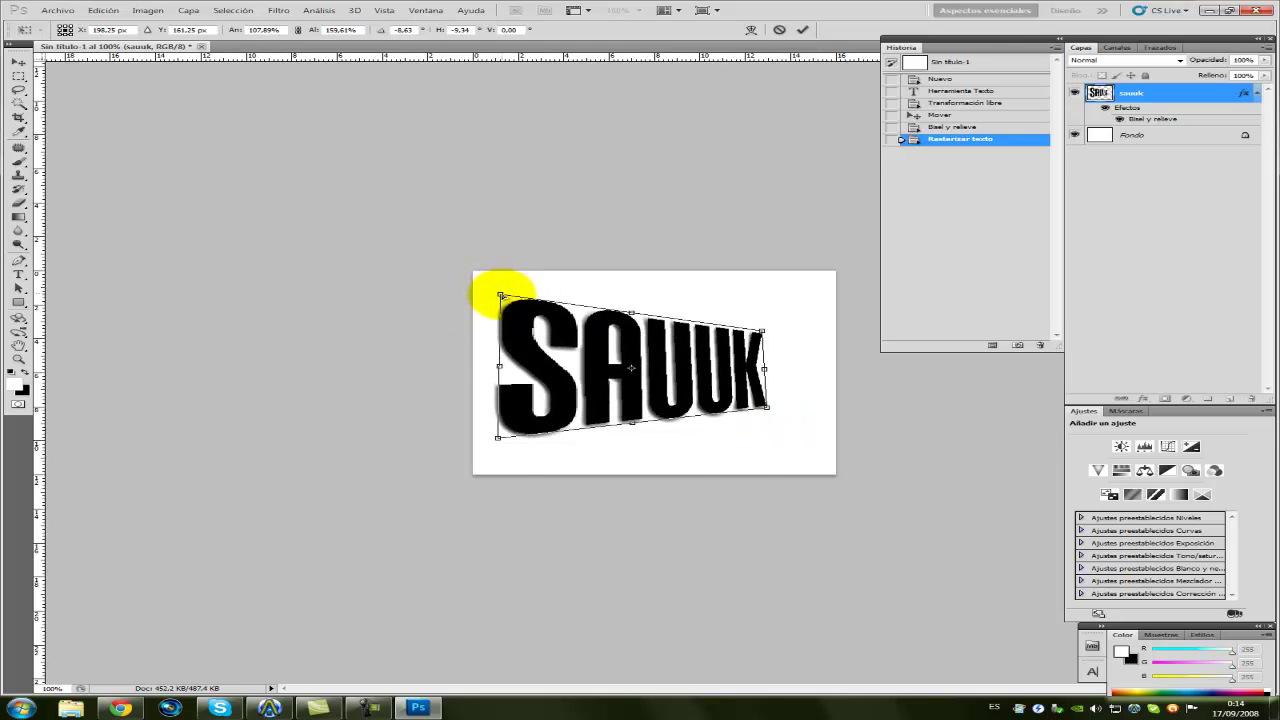
left_click_drag(498, 438, 499, 441)
left_click_drag(762, 330, 766, 324)
left_click_drag(766, 407, 772, 412)
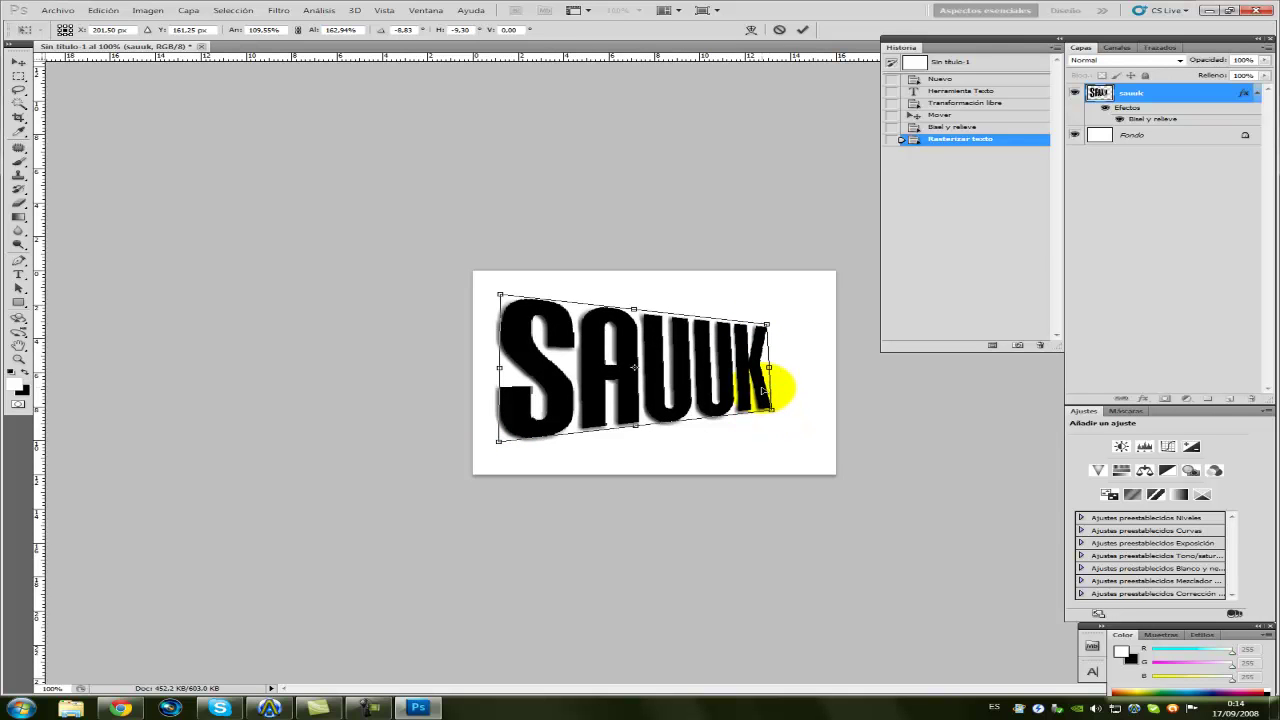
double_click(768, 390)
left_click_drag(705, 370, 729, 371)
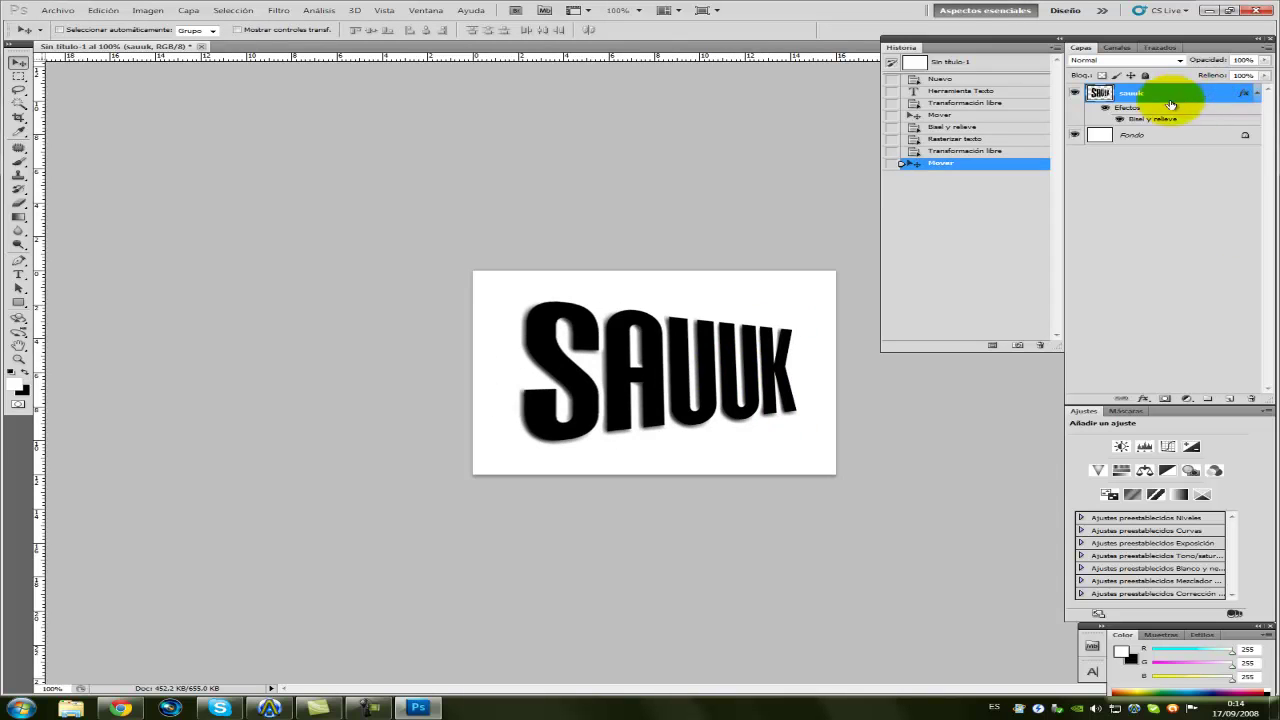
left_click_drag(1135, 95, 1230, 398)
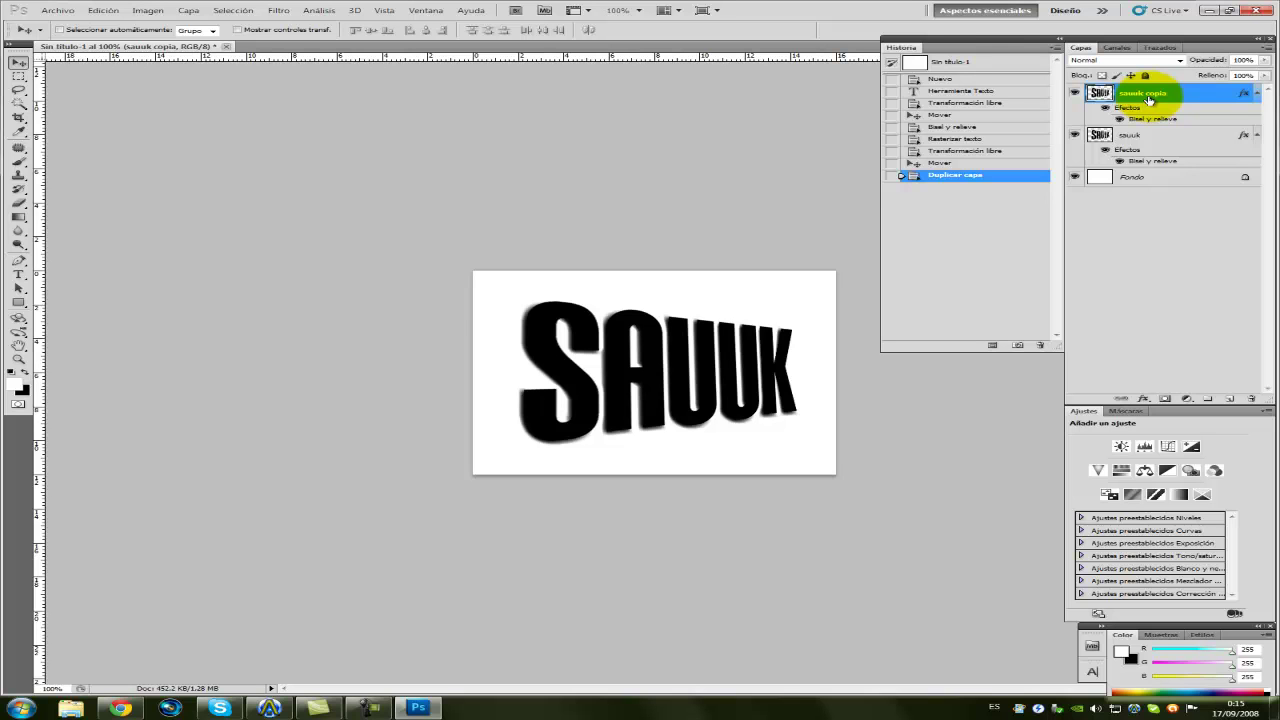
key("Left")
key("Left")
key("Left")
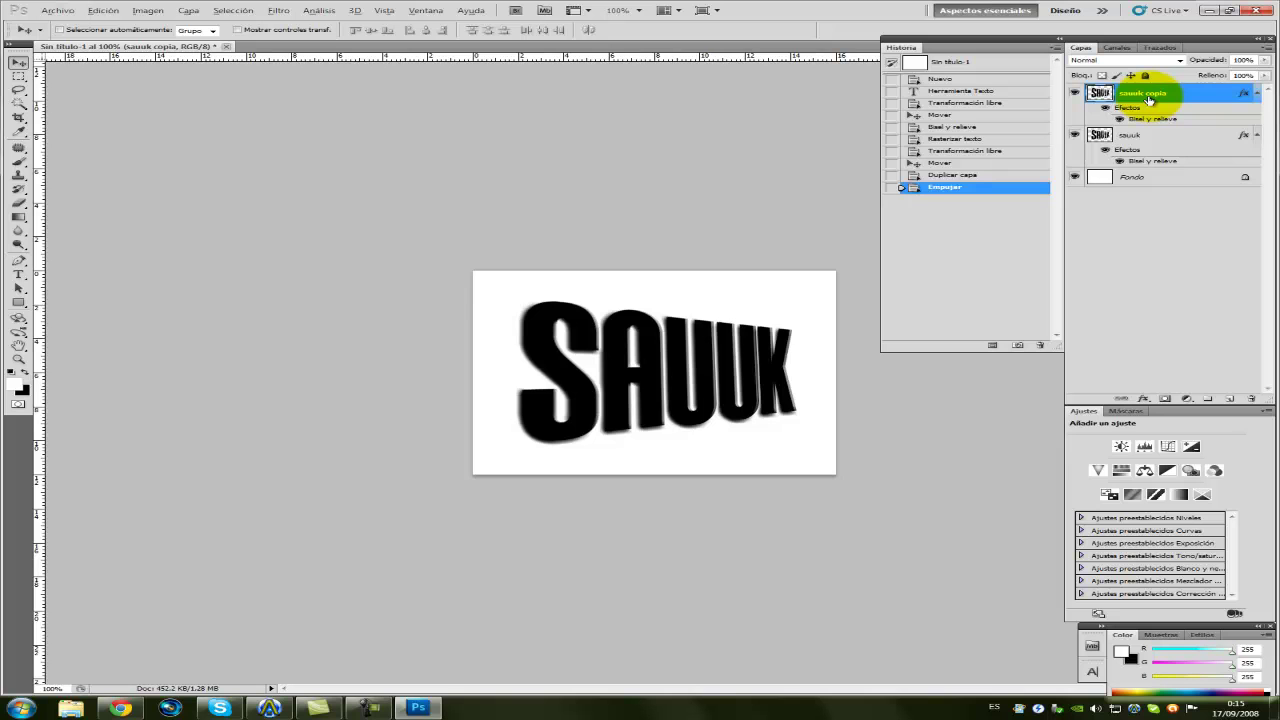
key("alt+Right")
key("alt+Right")
key("alt+Right")
key("alt+Right")
key("alt+Right")
key("alt+Right")
key("alt+Right")
key("alt+Right")
key("alt+Right")
key("alt+Right")
key("alt+Right")
key("alt+Right")
key("alt+Right")
key("alt+Right")
key("alt+Right")
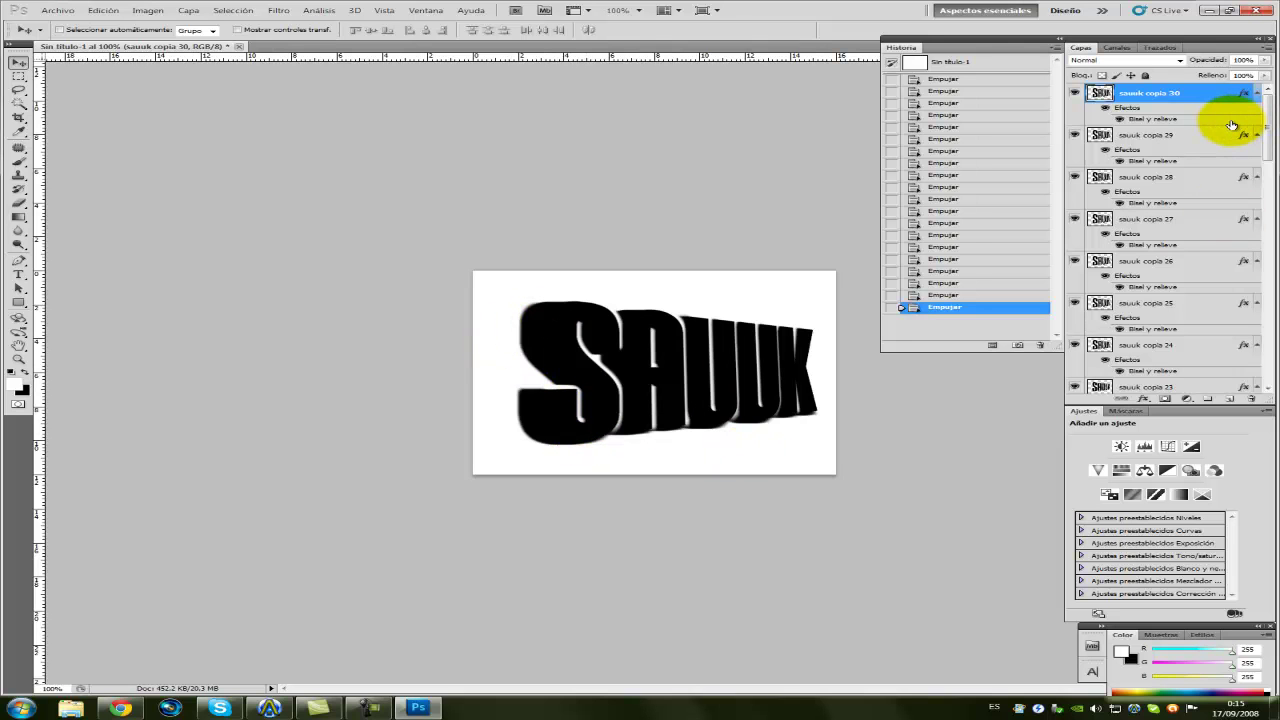
left_click_drag(1267, 133, 1267, 349)
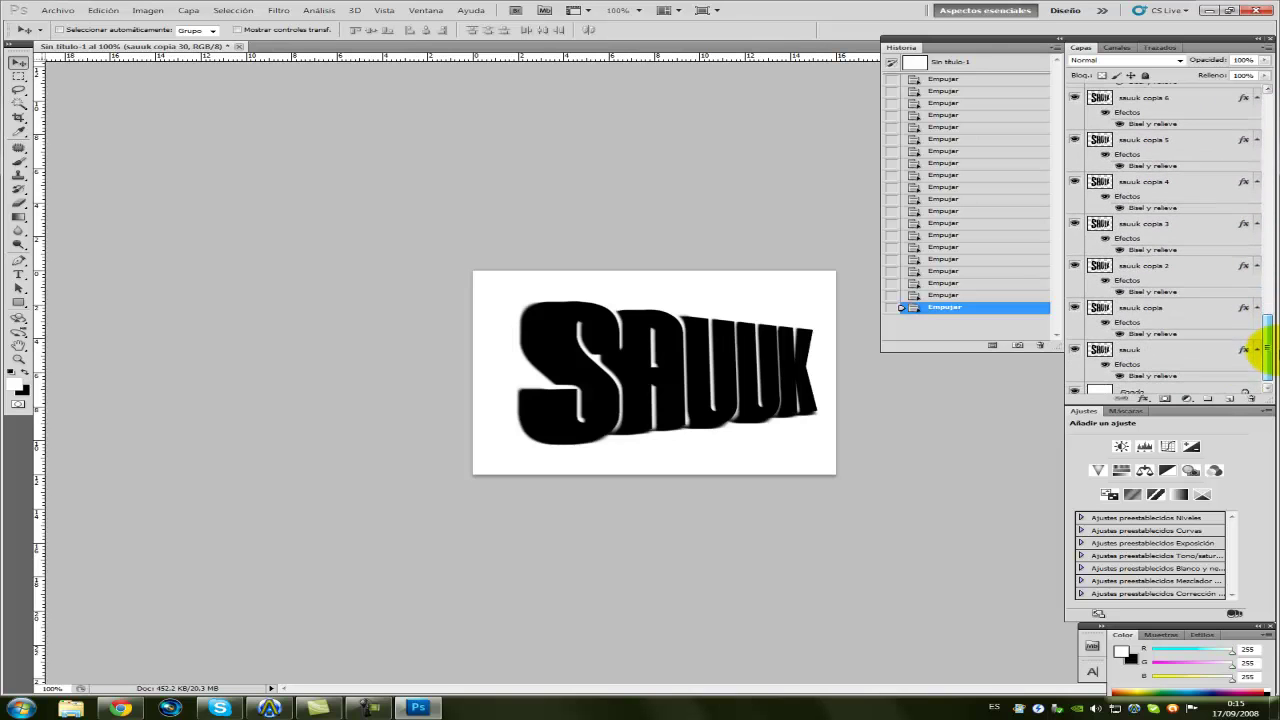
left_click(1224, 308, "shift")
key("Delete")
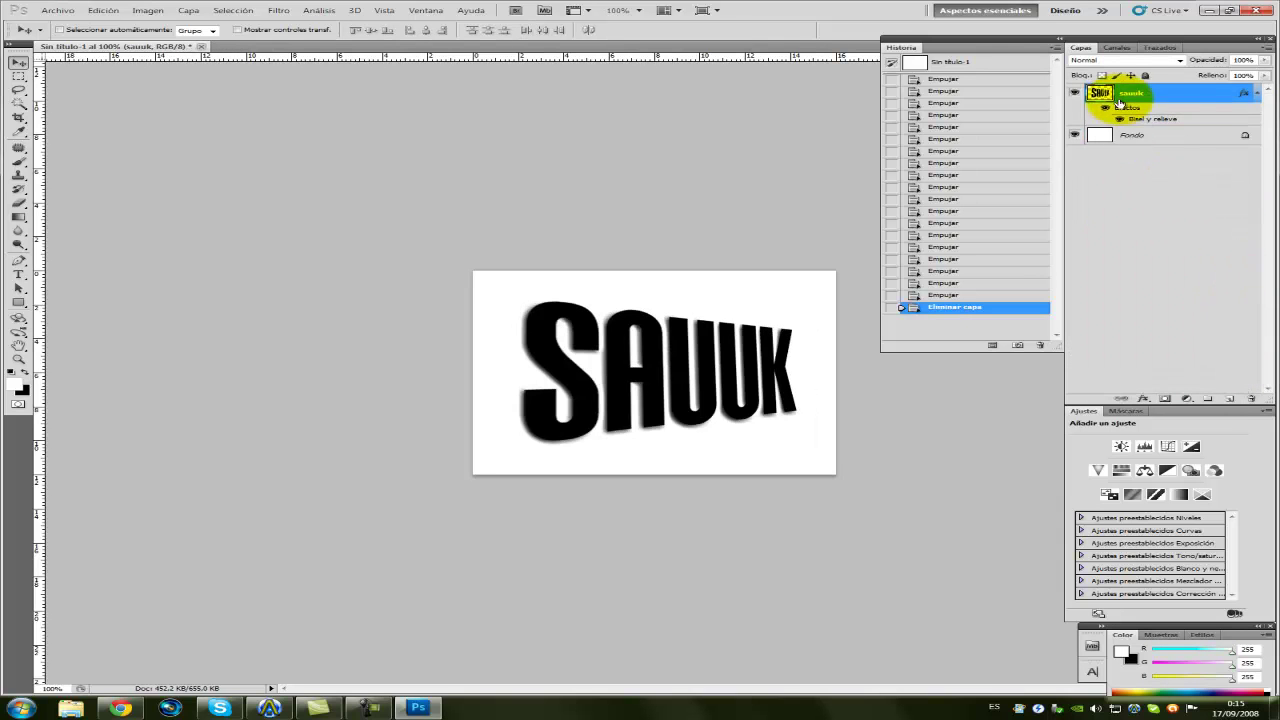
- Change the sauuk layer's Bevel and Emboss angle and altitude and apply
right_click(1104, 90)
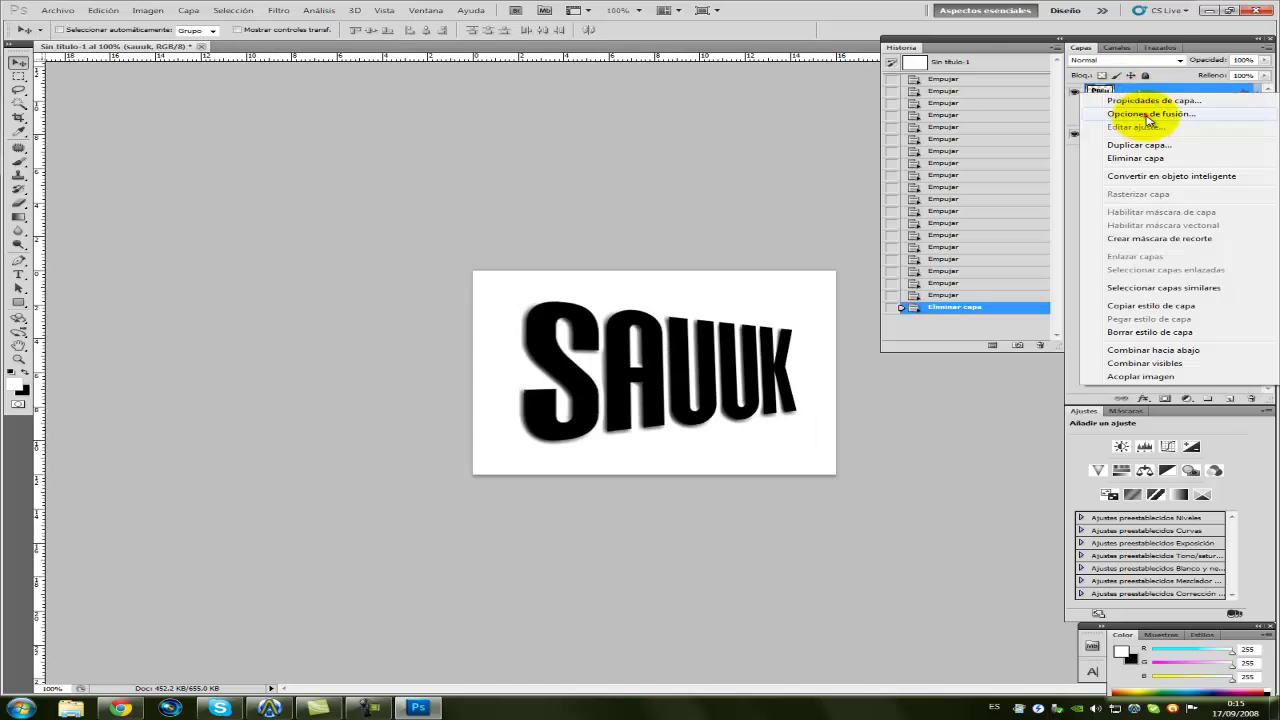
left_click(1147, 114)
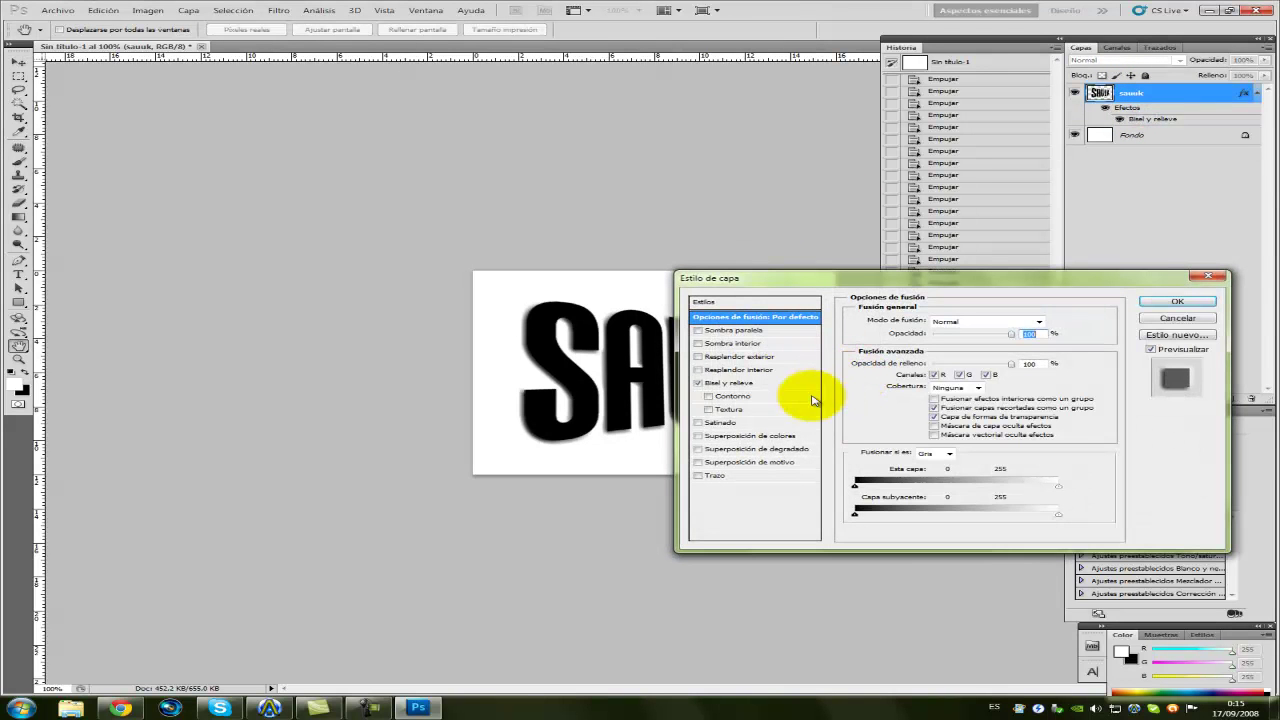
left_click(725, 383)
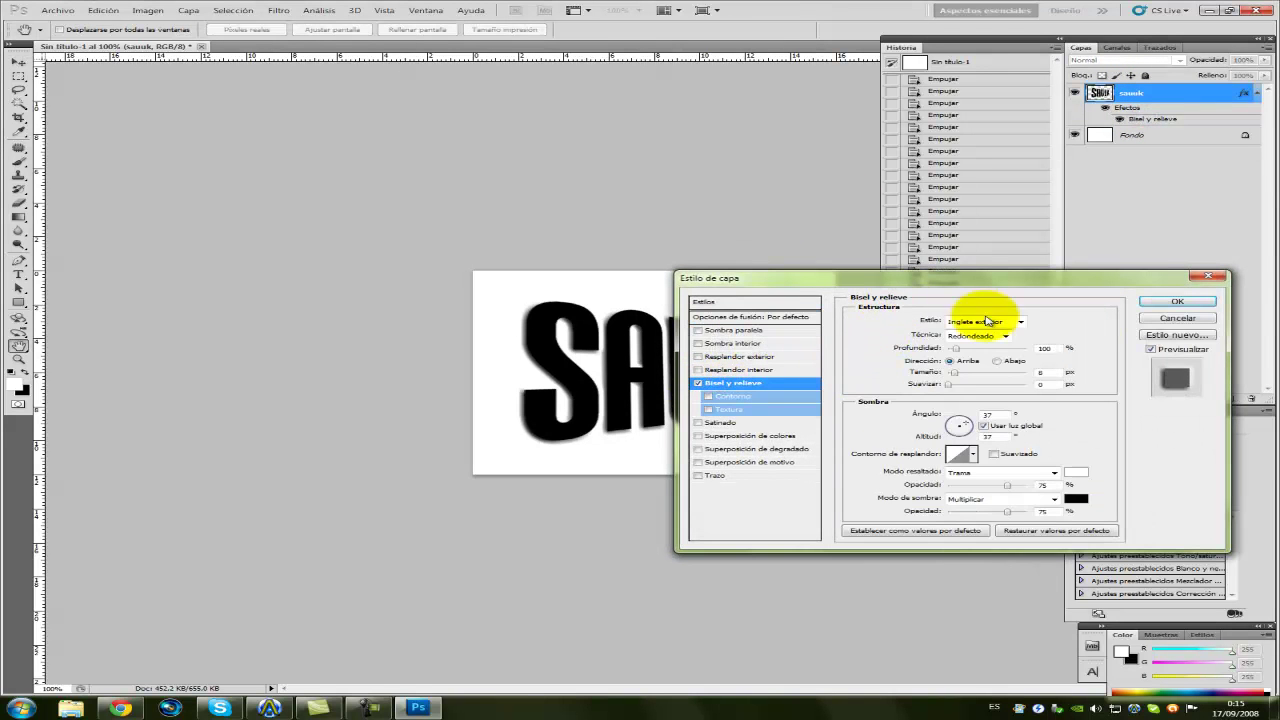
left_click_drag(1040, 277, 1046, 319)
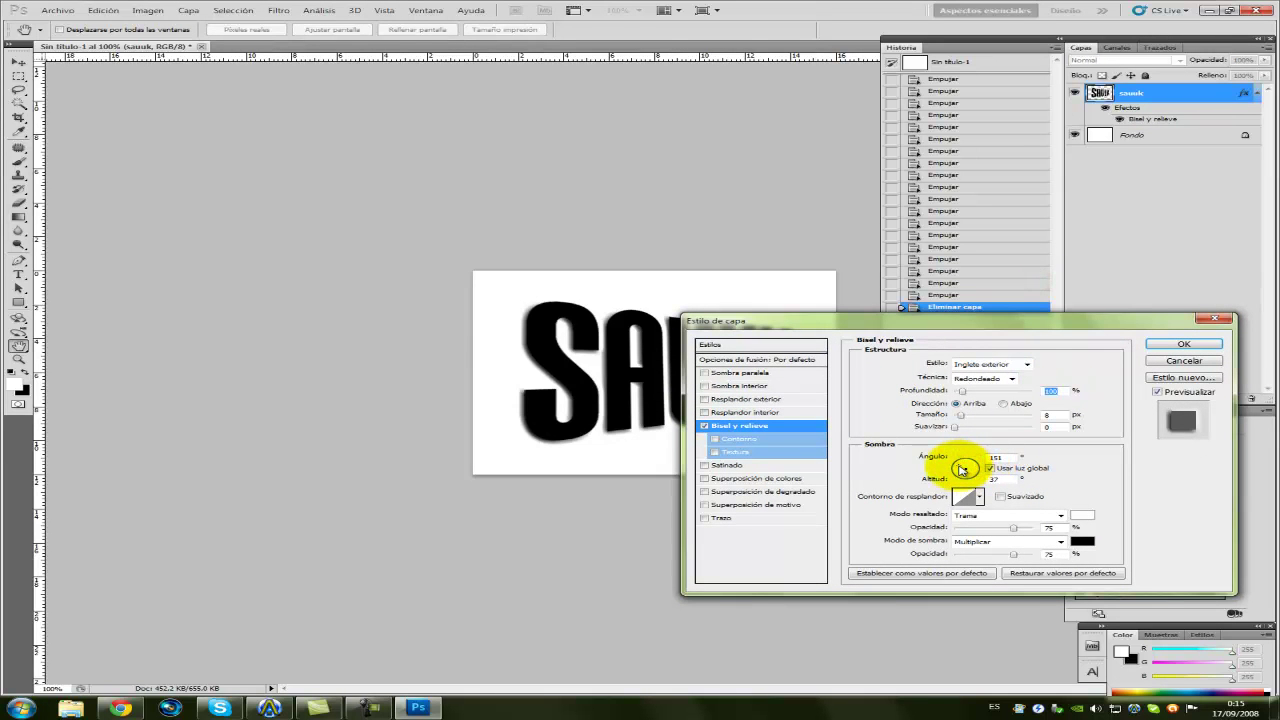
left_click(963, 469)
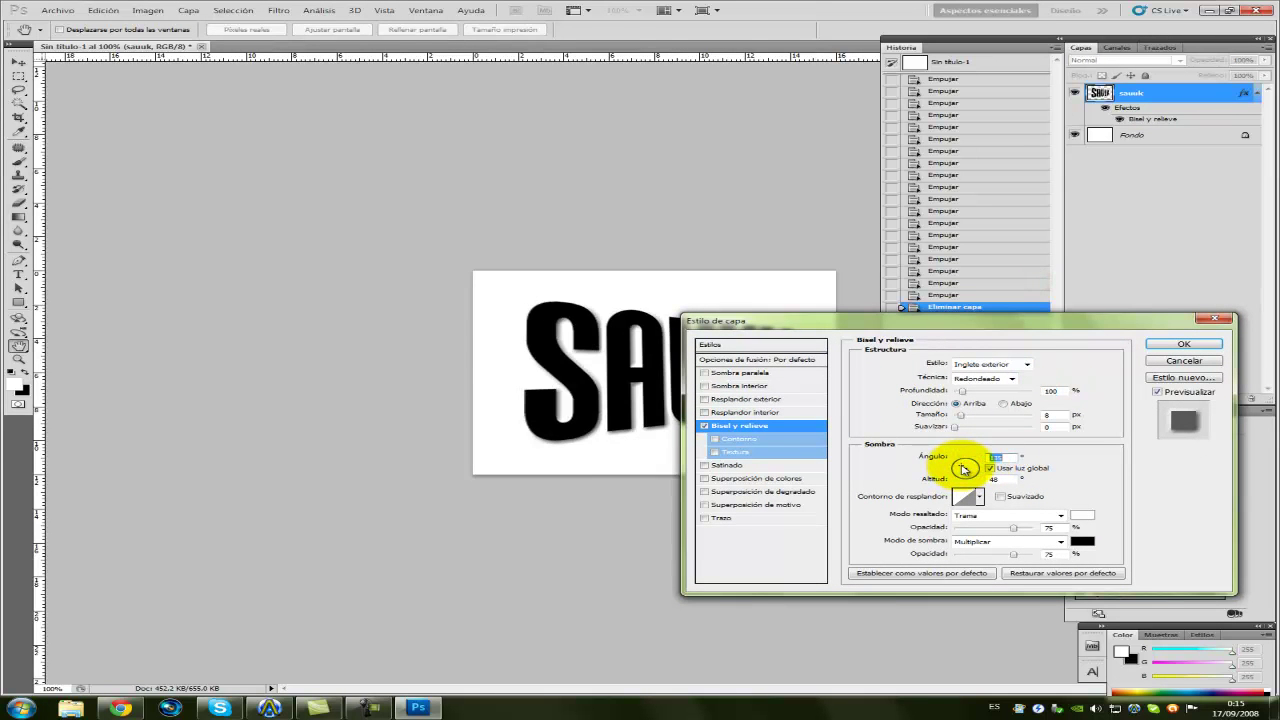
left_click(1180, 344)
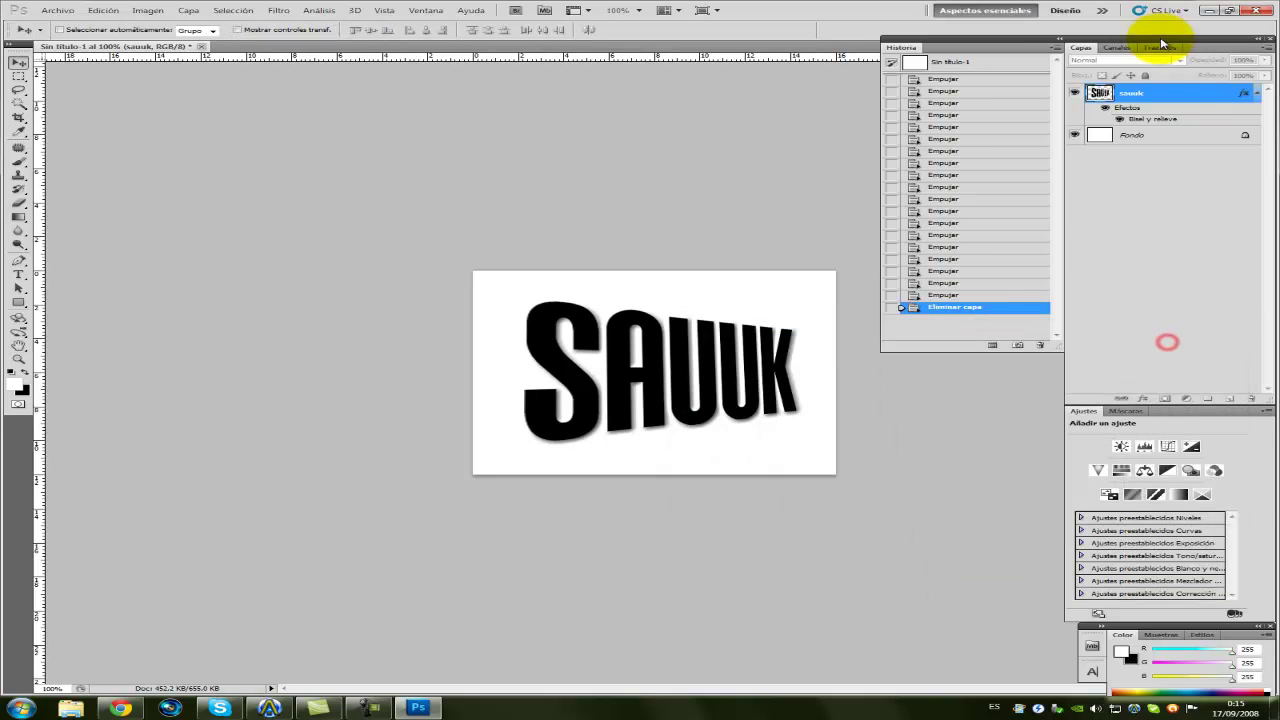
- Duplicate the sauuk layer and nudge repeated copies up to 30 stacked offsets
left_click_drag(1166, 93, 1232, 398)
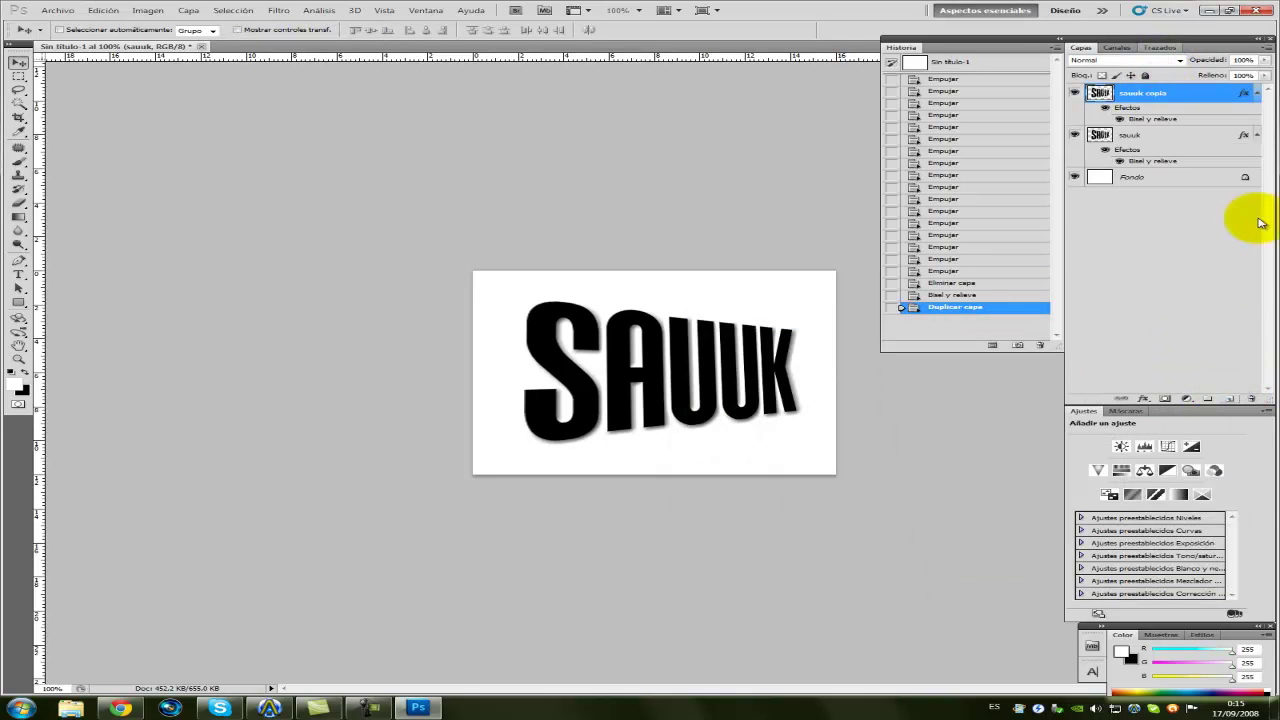
key("Left")
key("alt+Left")
key("alt+Left")
key("alt+Left")
key("alt+Left")
key("alt+Left")
key("alt+Left")
key("alt+Left")
key("alt+Left")
key("alt+Left")
key("alt+Left")
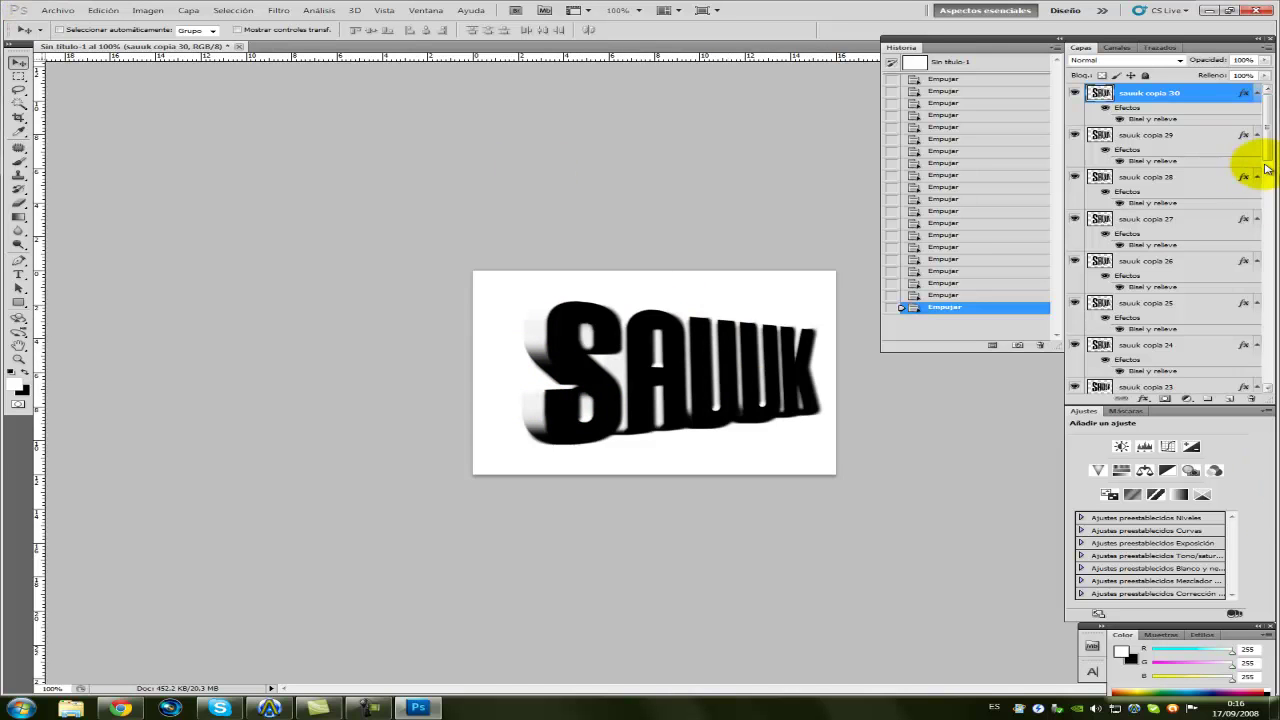
left_click_drag(1268, 155, 1268, 388)
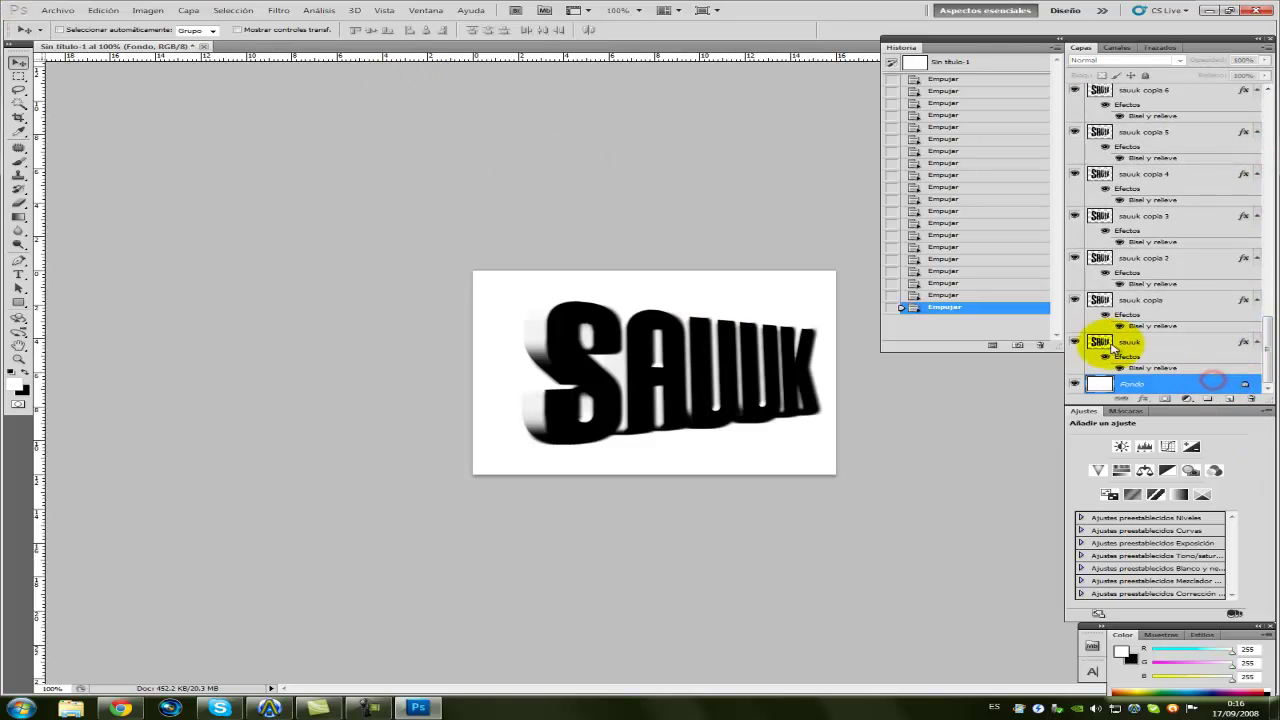
- Convert the locked Fondo background into the editable layer Capa 0
double_click(1135, 383)
key("Return")
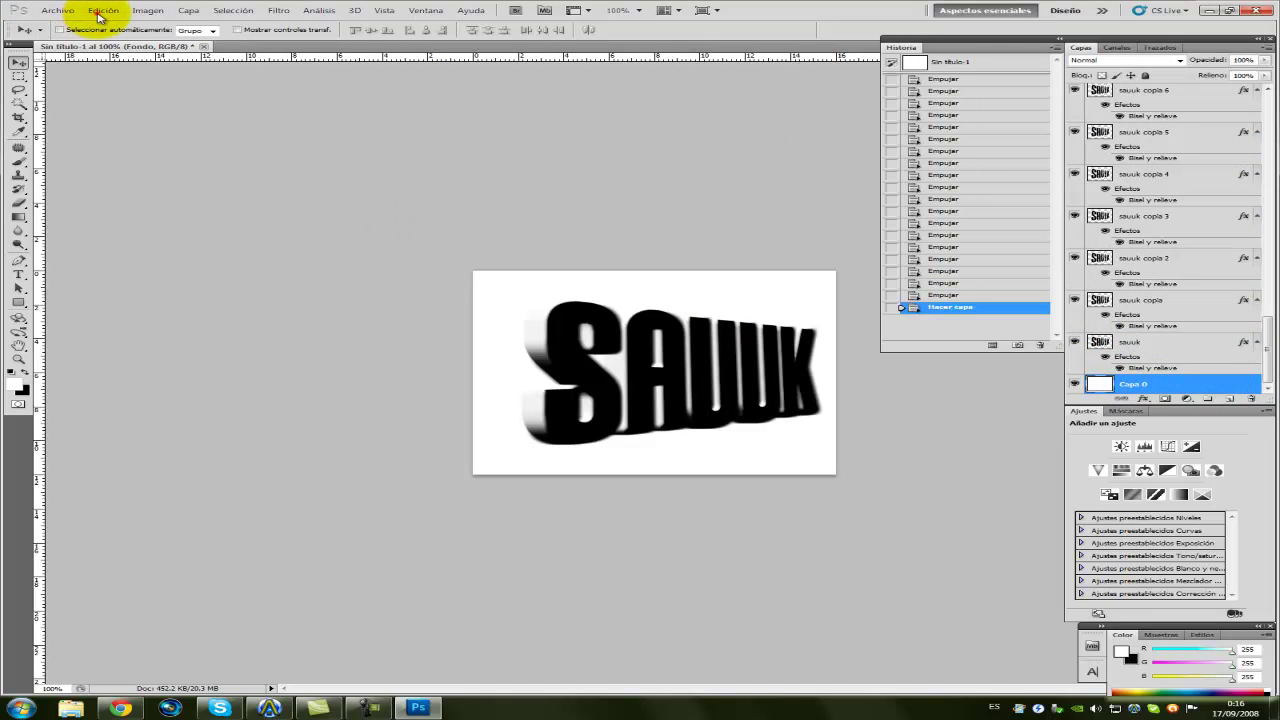
left_click(103, 10)
left_click(208, 180)
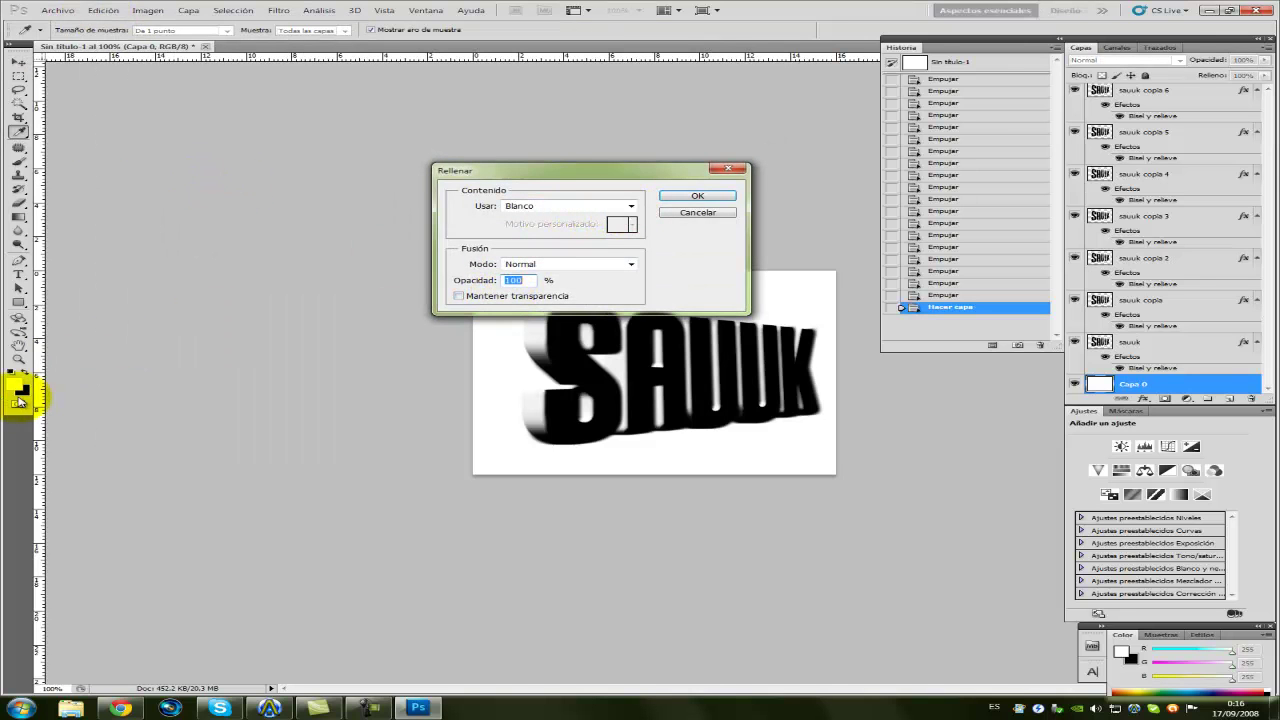
left_click(720, 212)
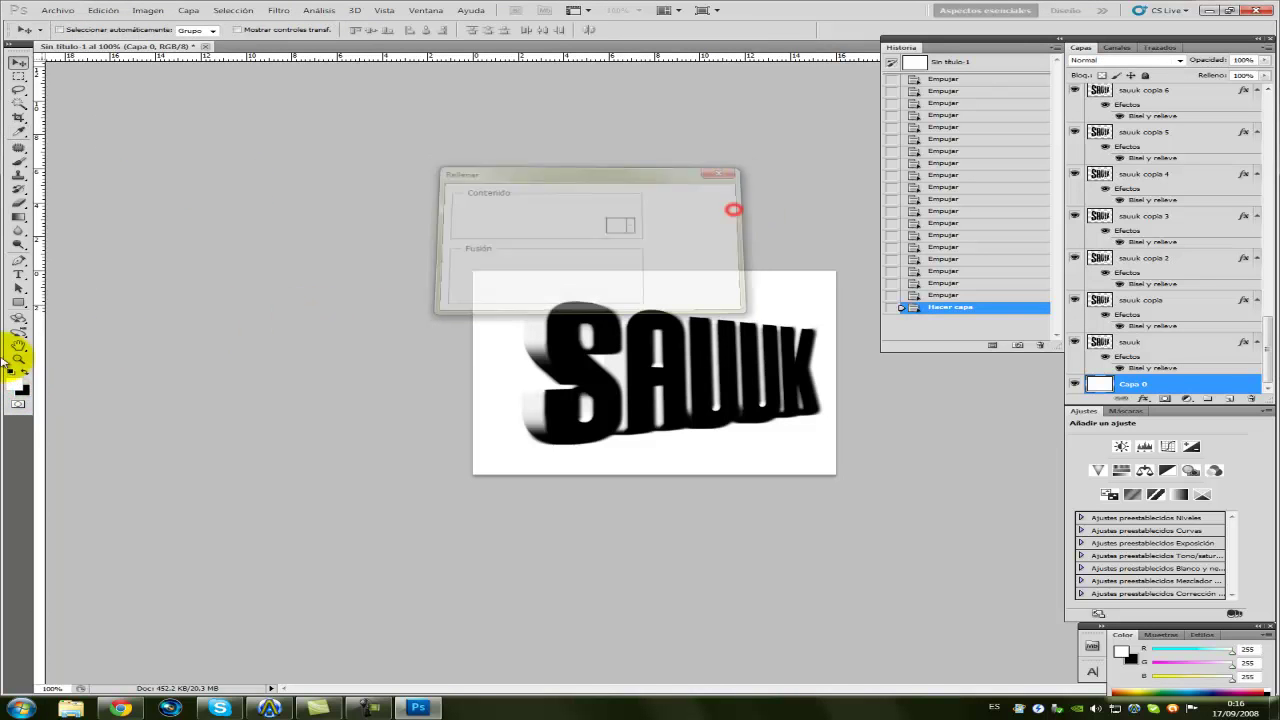
- Set the foreground colour to orange and fill Capa 0 with it
left_click(17, 388)
left_click(712, 466)
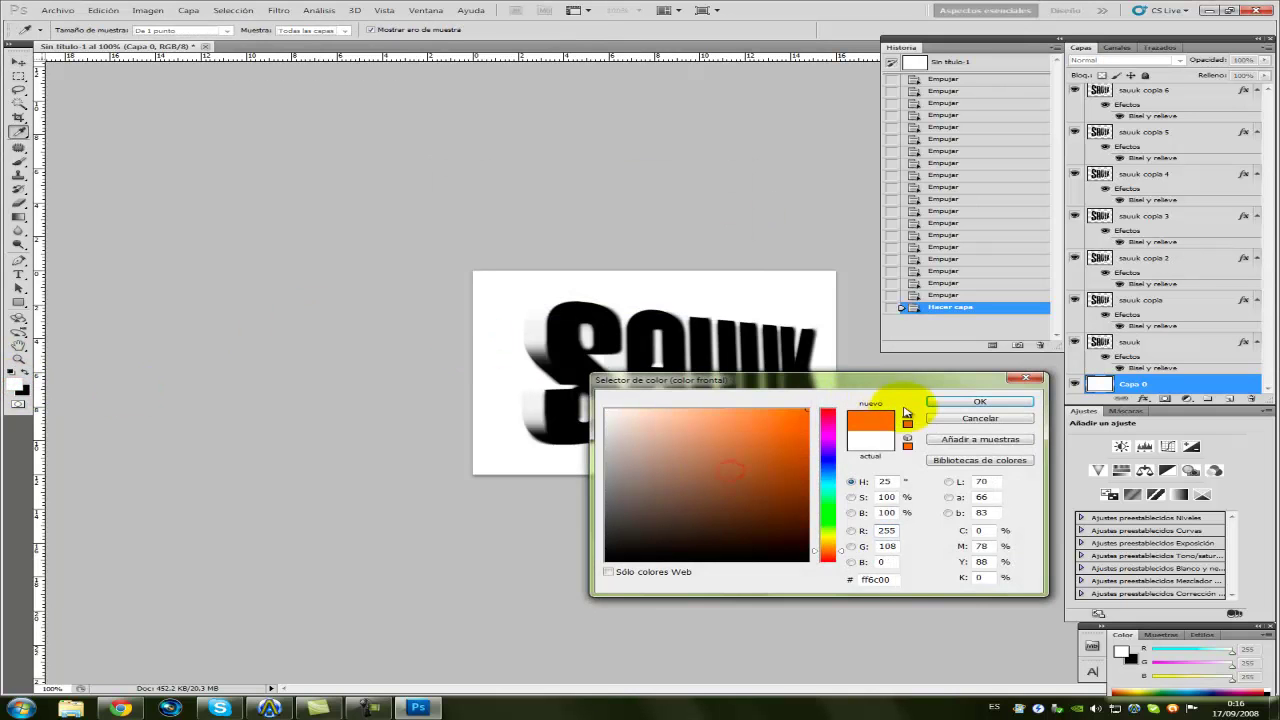
left_click(950, 403)
left_click(148, 11)
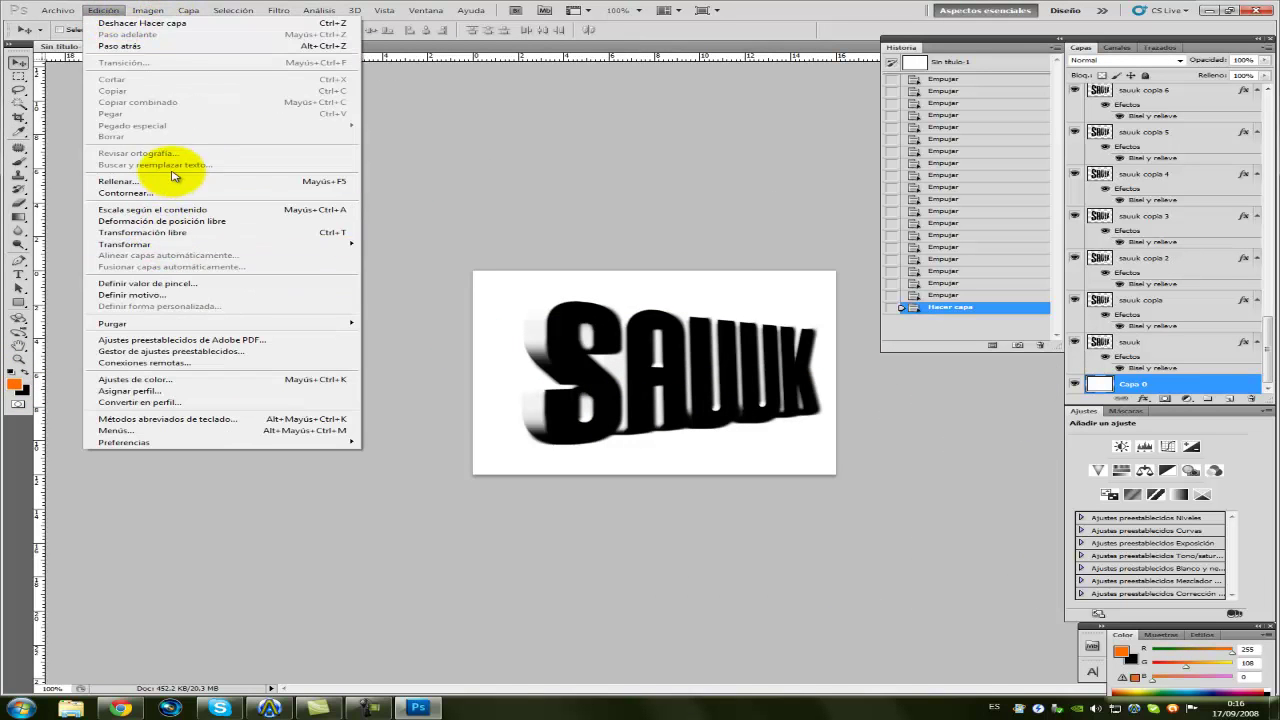
left_click(178, 182)
left_click(631, 206)
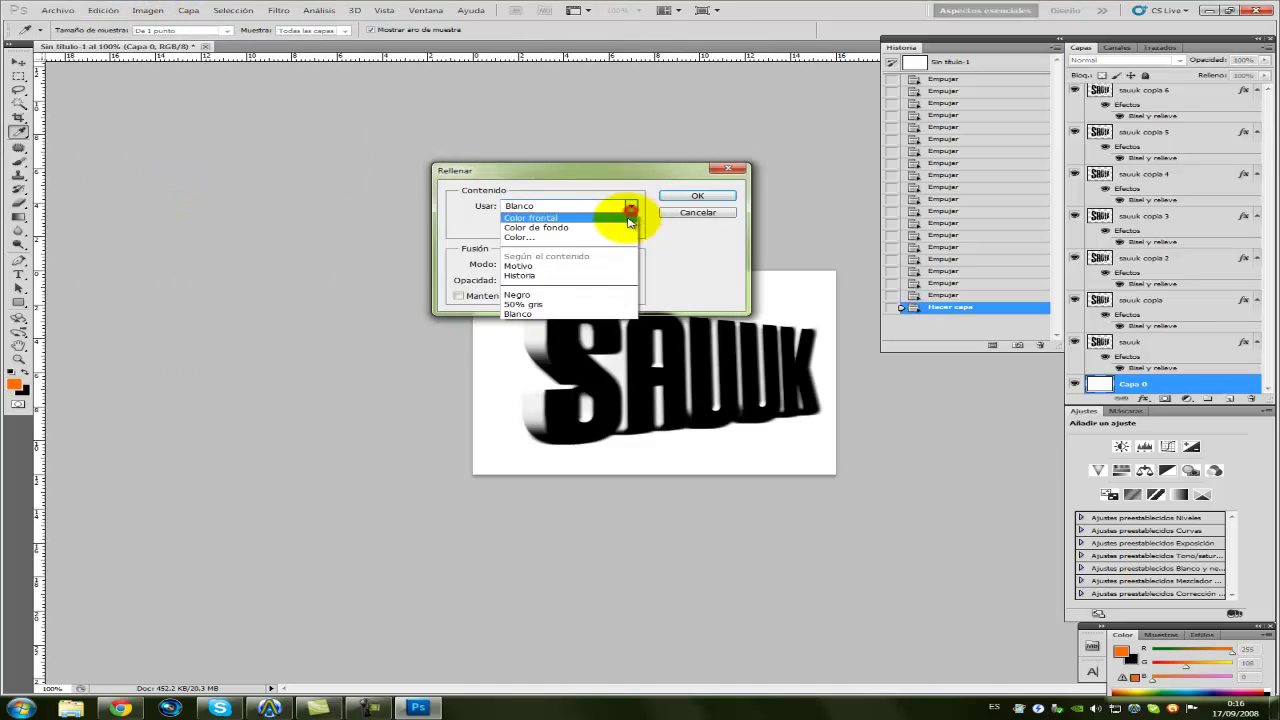
left_click(605, 218)
left_click(668, 195)
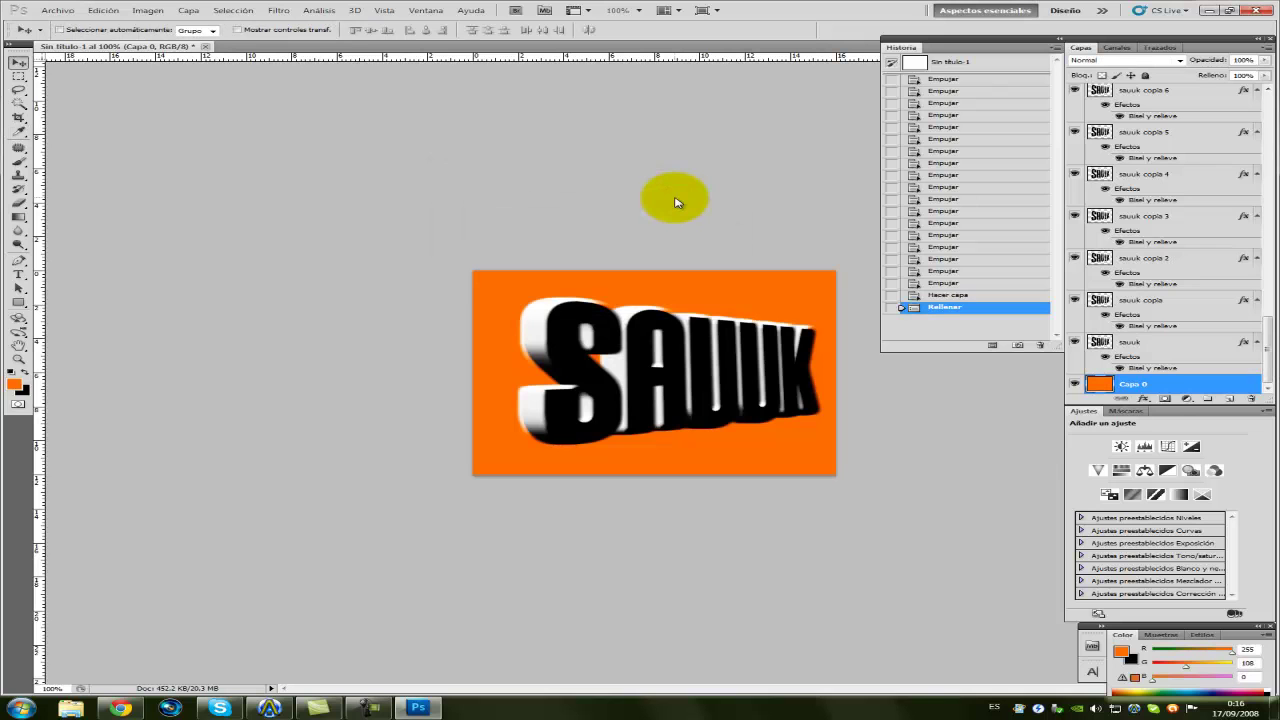
- Scroll the Layers panel and select the topmost sauuk copy layer
left_click(589, 331)
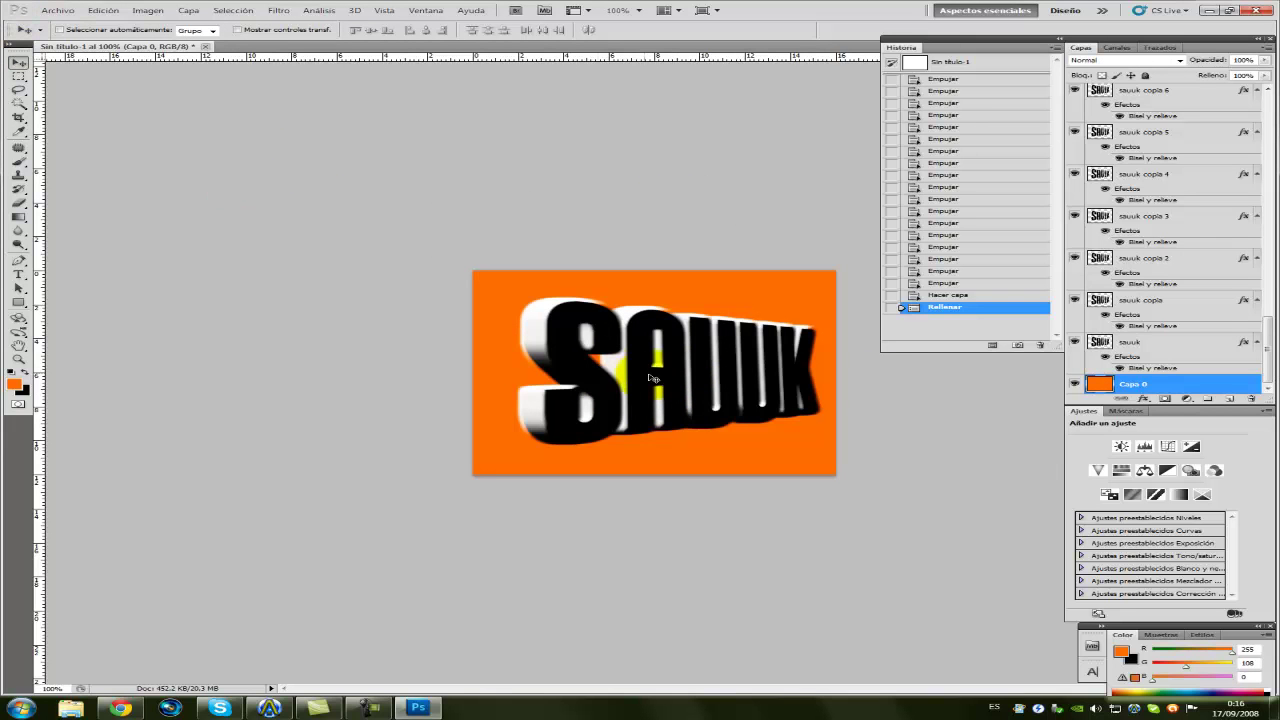
mouse_move(1265, 302)
left_mouse_down()
mouse_move(1243, 104)
mouse_move(1262, 357)
left_mouse_up()
left_click(1205, 95)
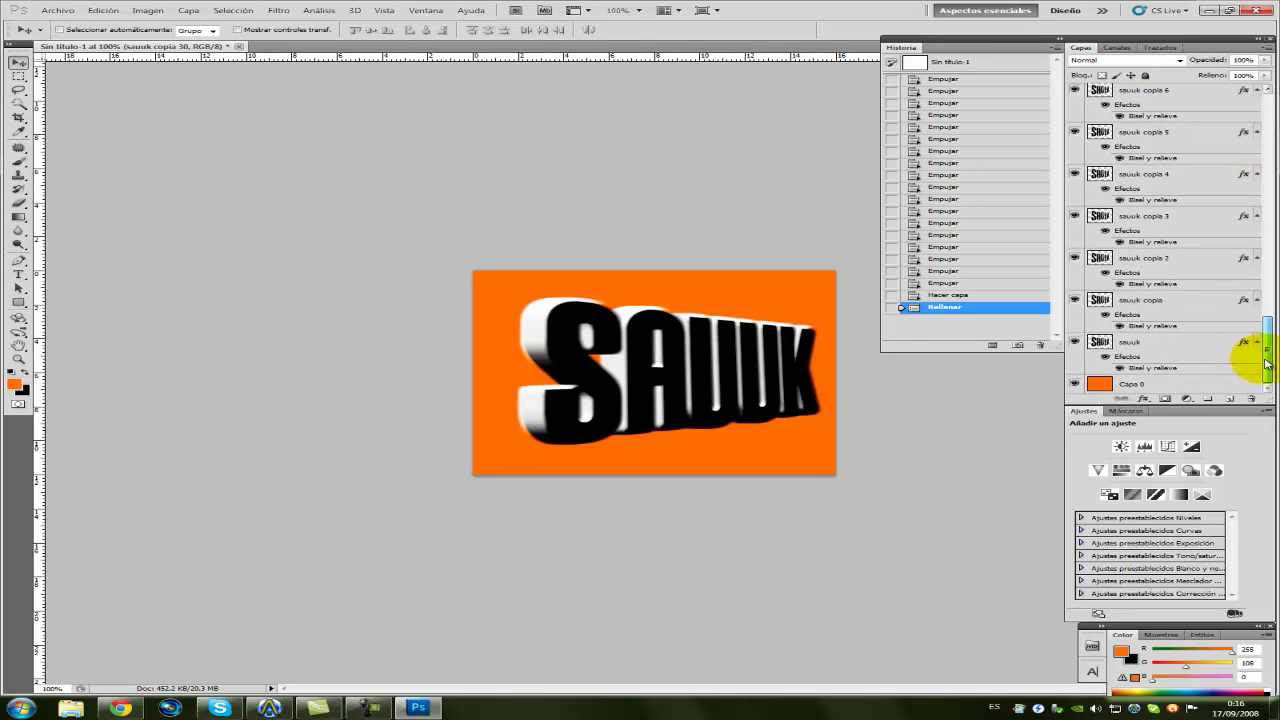
- Delete all sauuk copy layers and bring up the sauuk layer's Bevel and Emboss settings
left_click(1176, 298, "shift")
key("Delete")
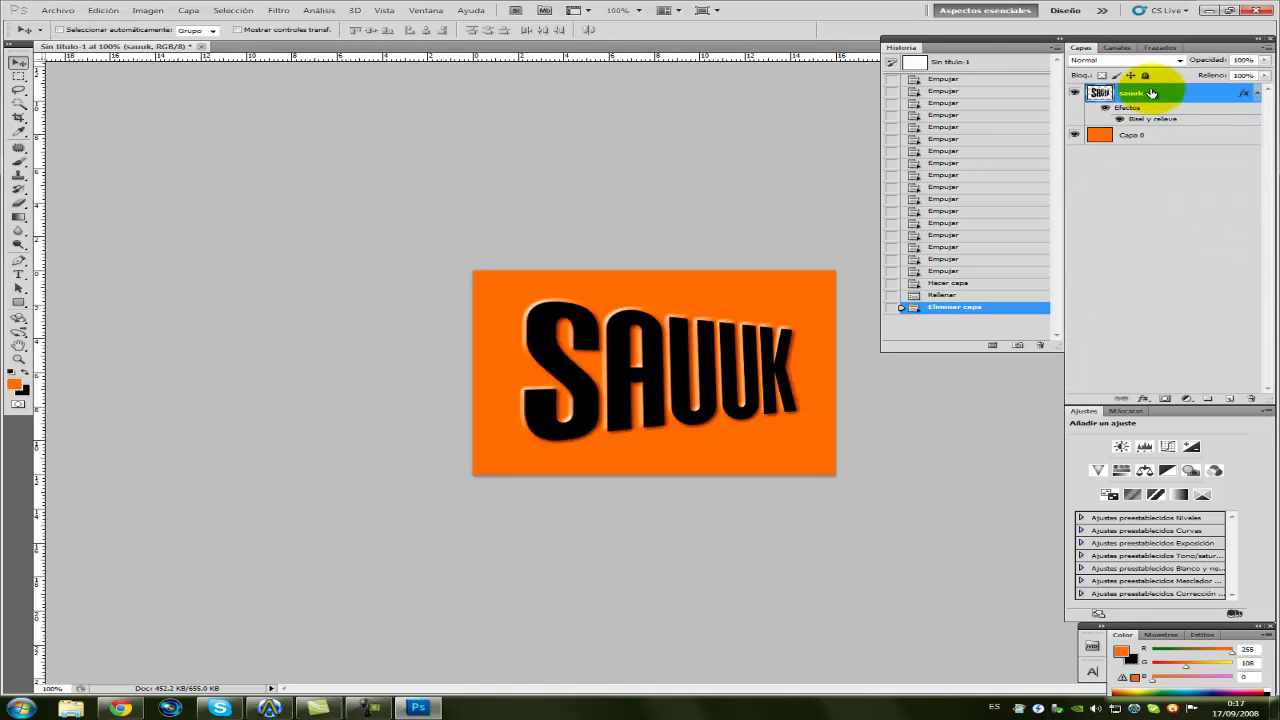
right_click(1150, 92)
left_click(1152, 110)
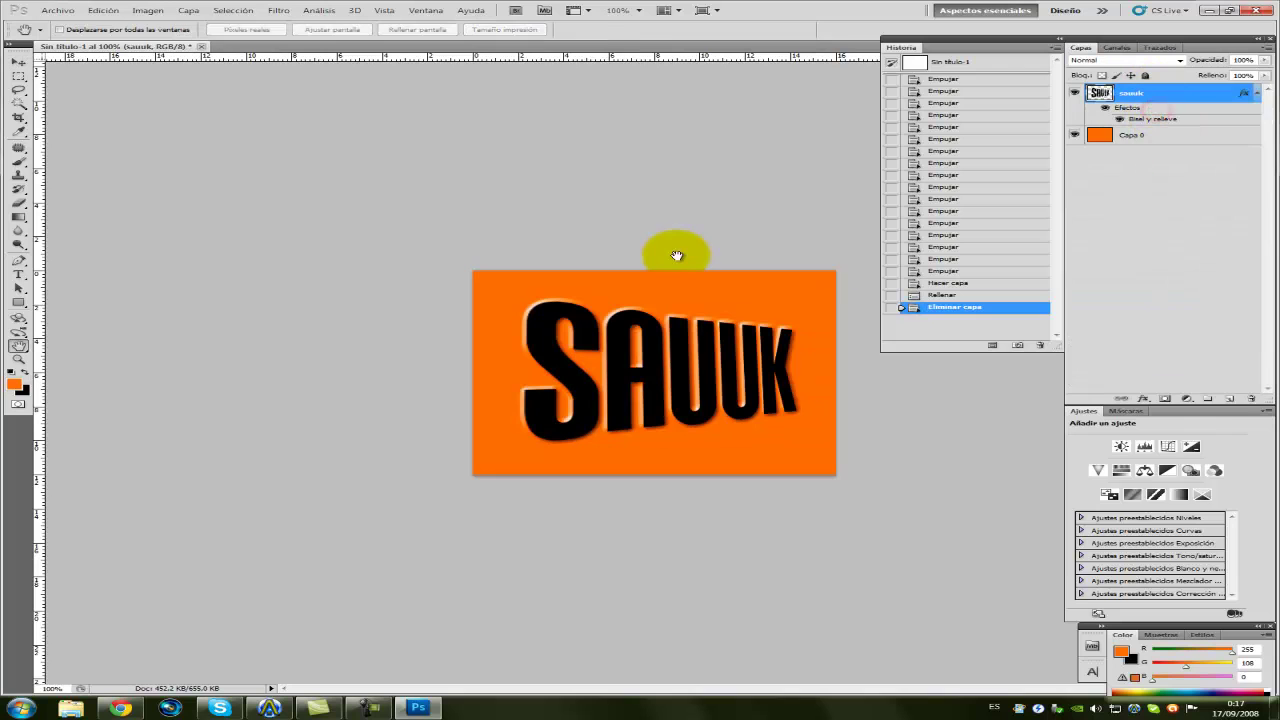
left_click_drag(840, 320, 900, 348)
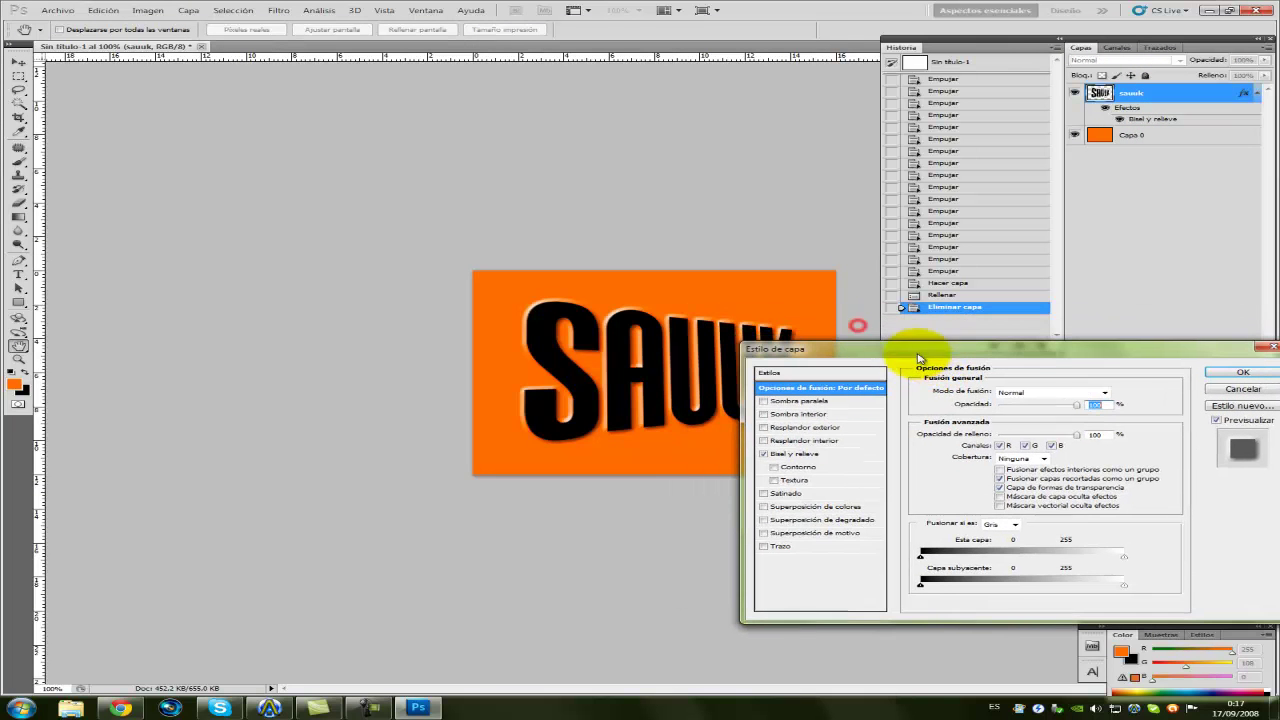
left_click(800, 454)
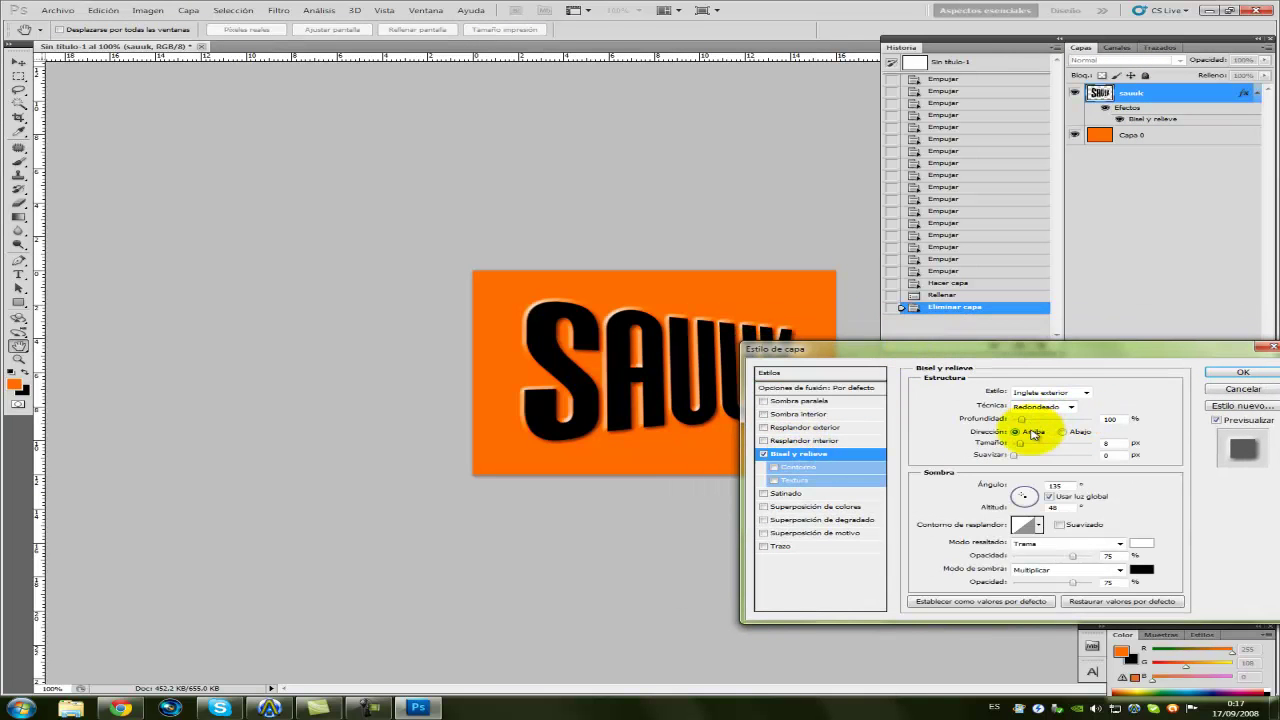
- Set bevel depth 93%, altitude 32 and highlight opacity 100%, then apply
left_click_drag(1024, 425, 1022, 428)
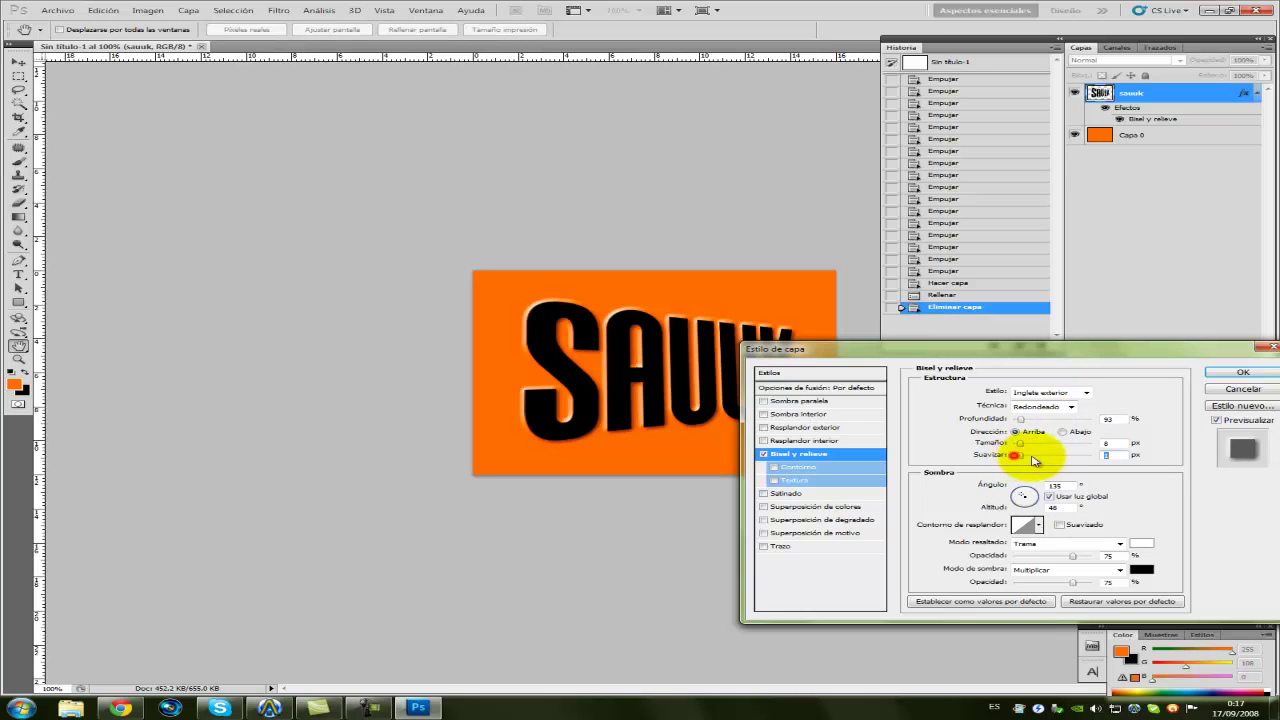
left_click(1013, 455)
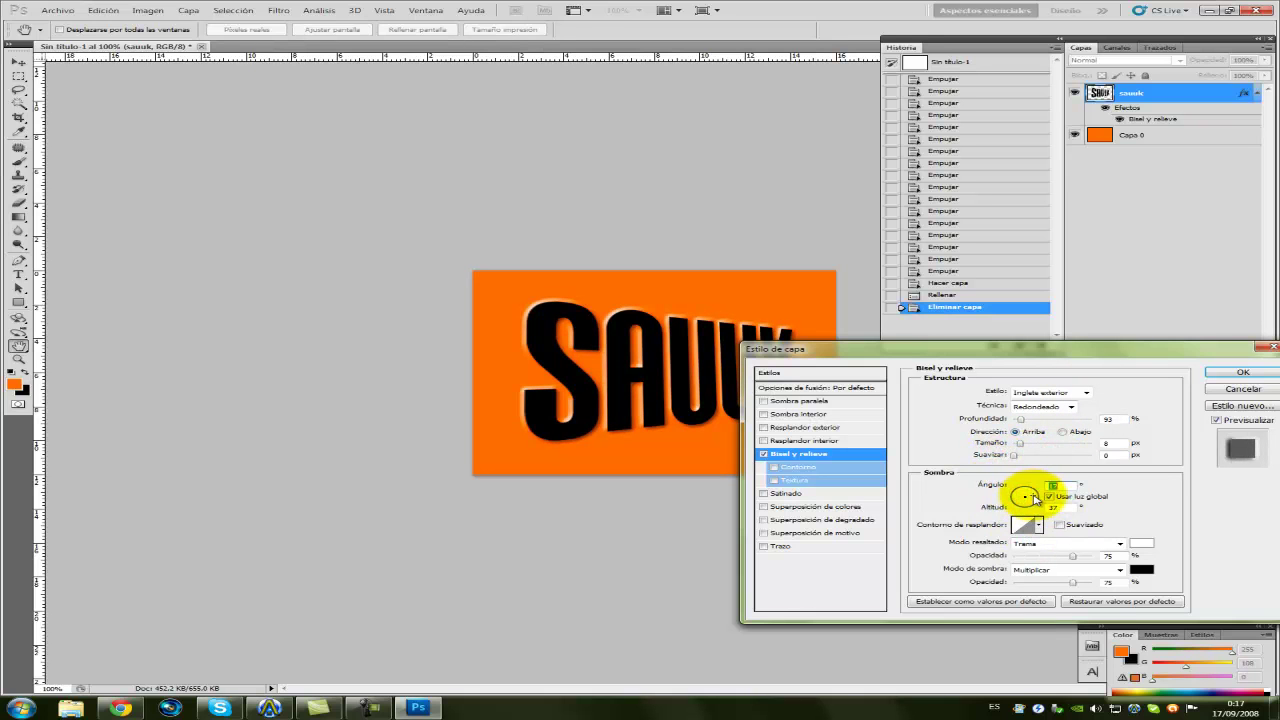
left_click(1035, 499)
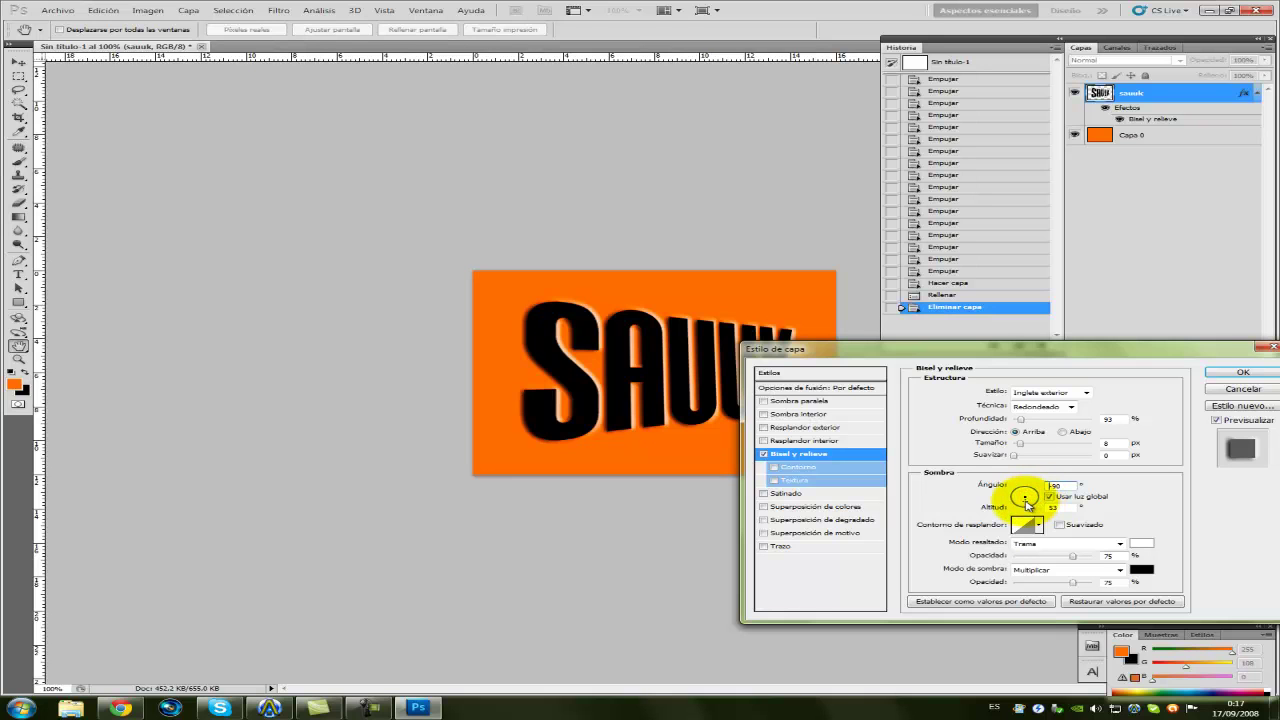
left_click(1021, 505)
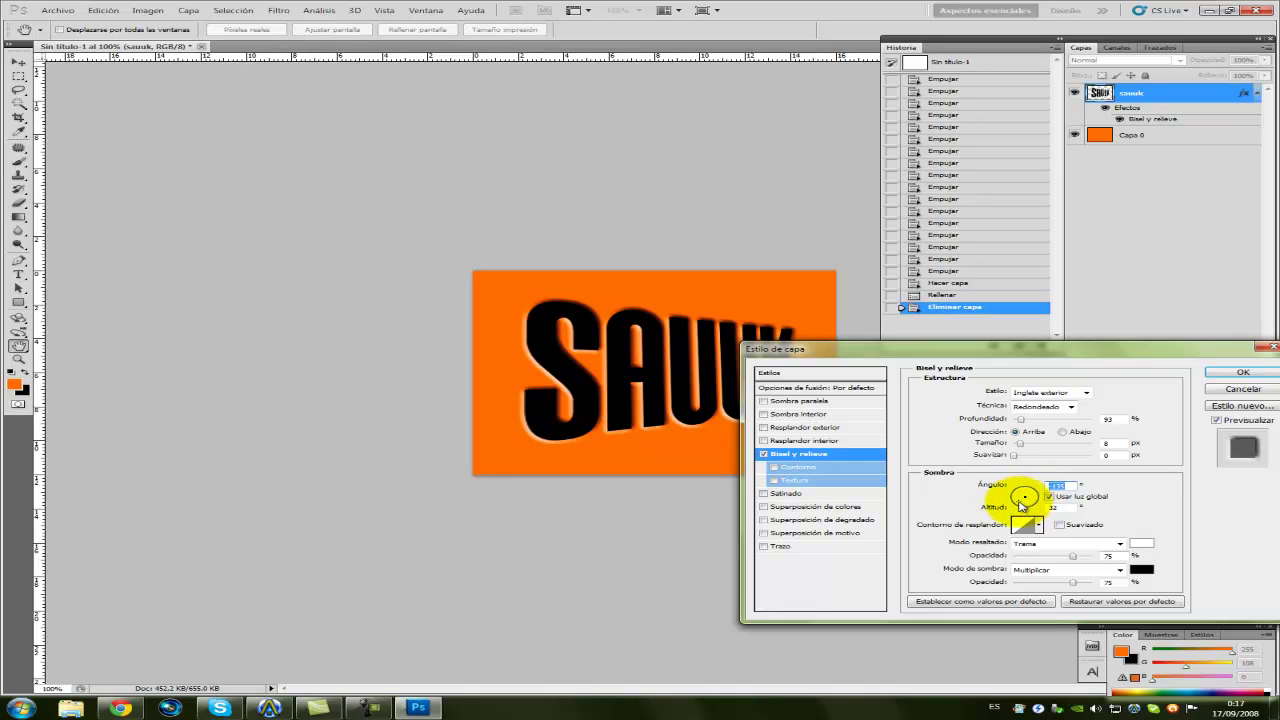
left_click(1020, 503)
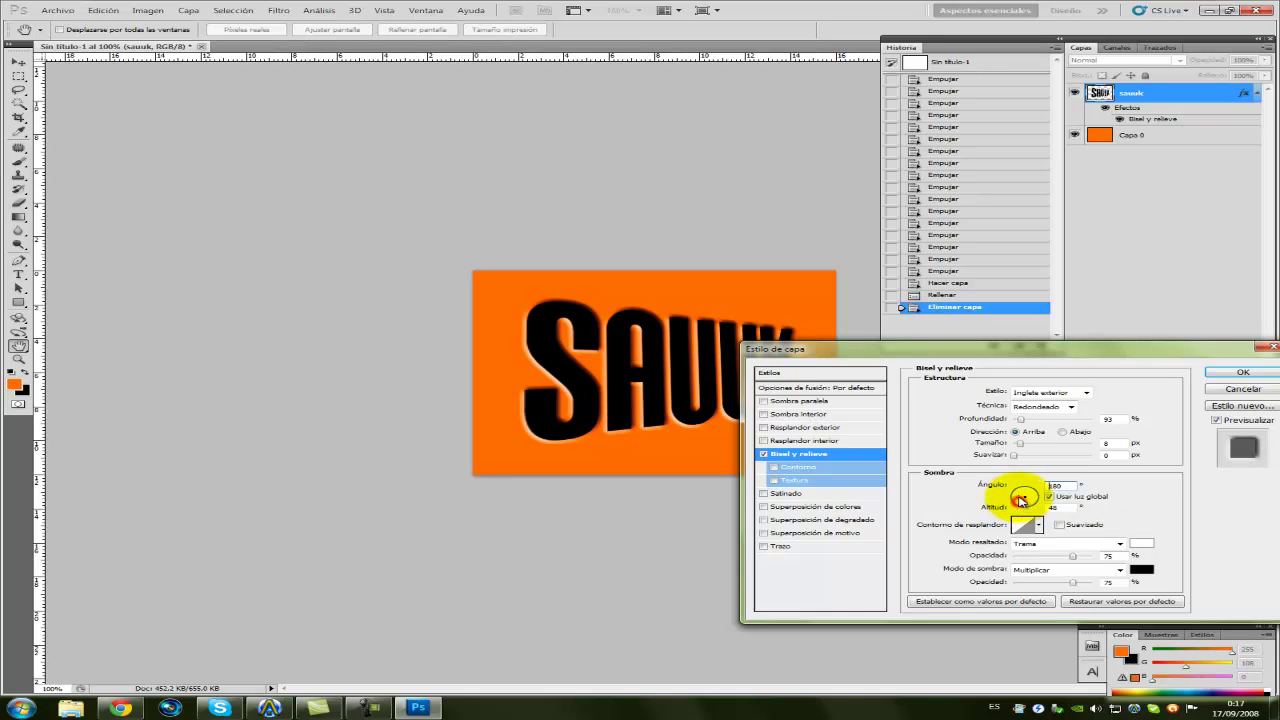
left_click(1021, 497)
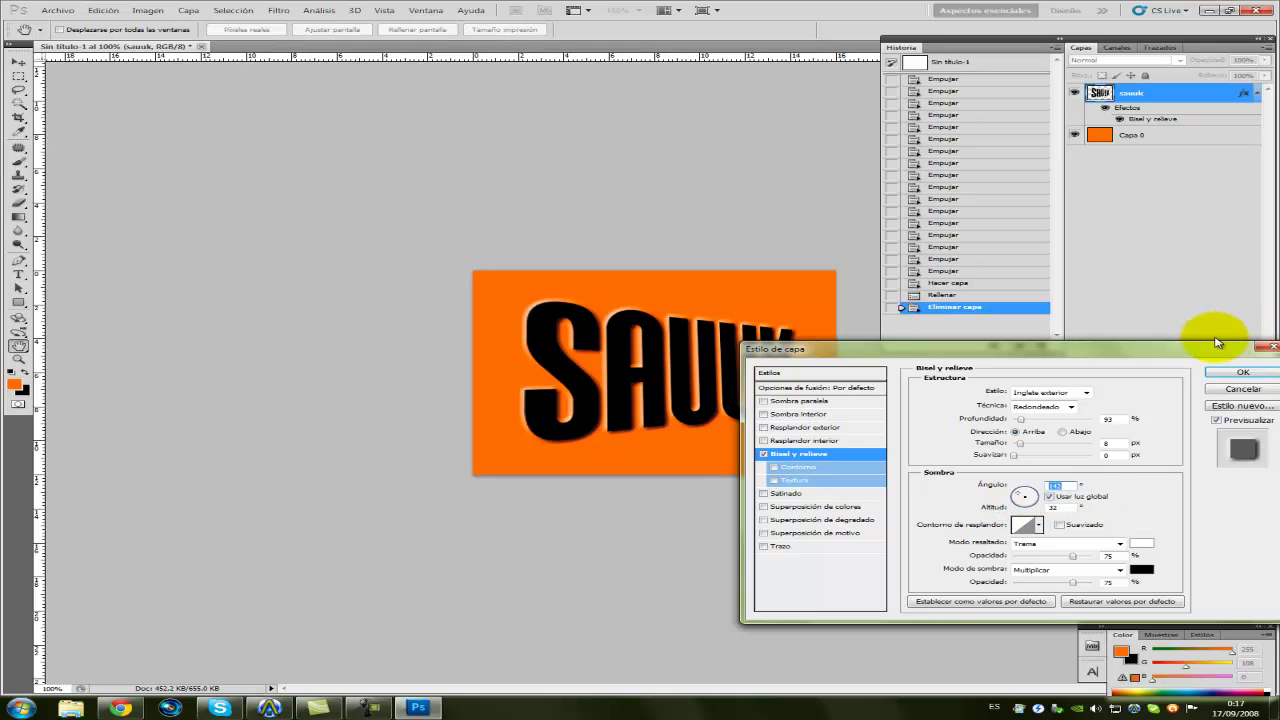
left_click_drag(1186, 350, 1164, 320)
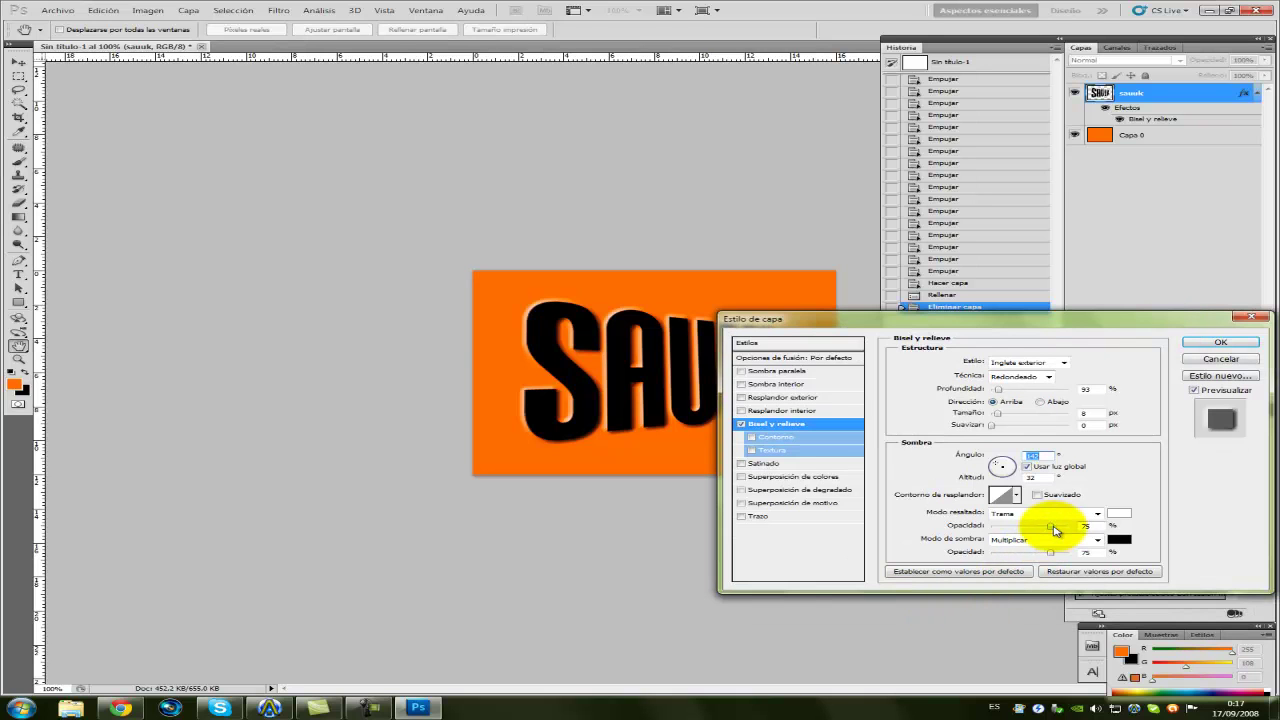
mouse_move(1053, 527)
left_mouse_down()
mouse_move(1068, 526)
mouse_move(1001, 528)
mouse_move(1070, 526)
mouse_move(1070, 550)
left_mouse_up()
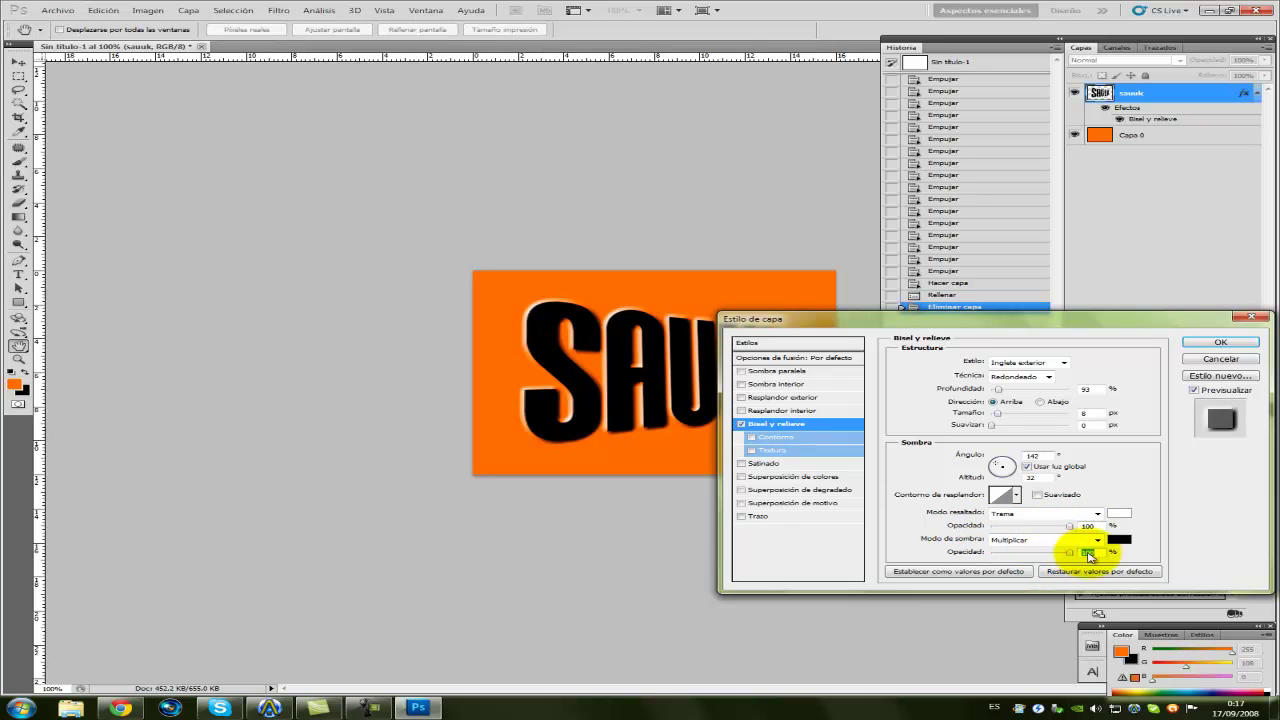
left_click(1220, 342)
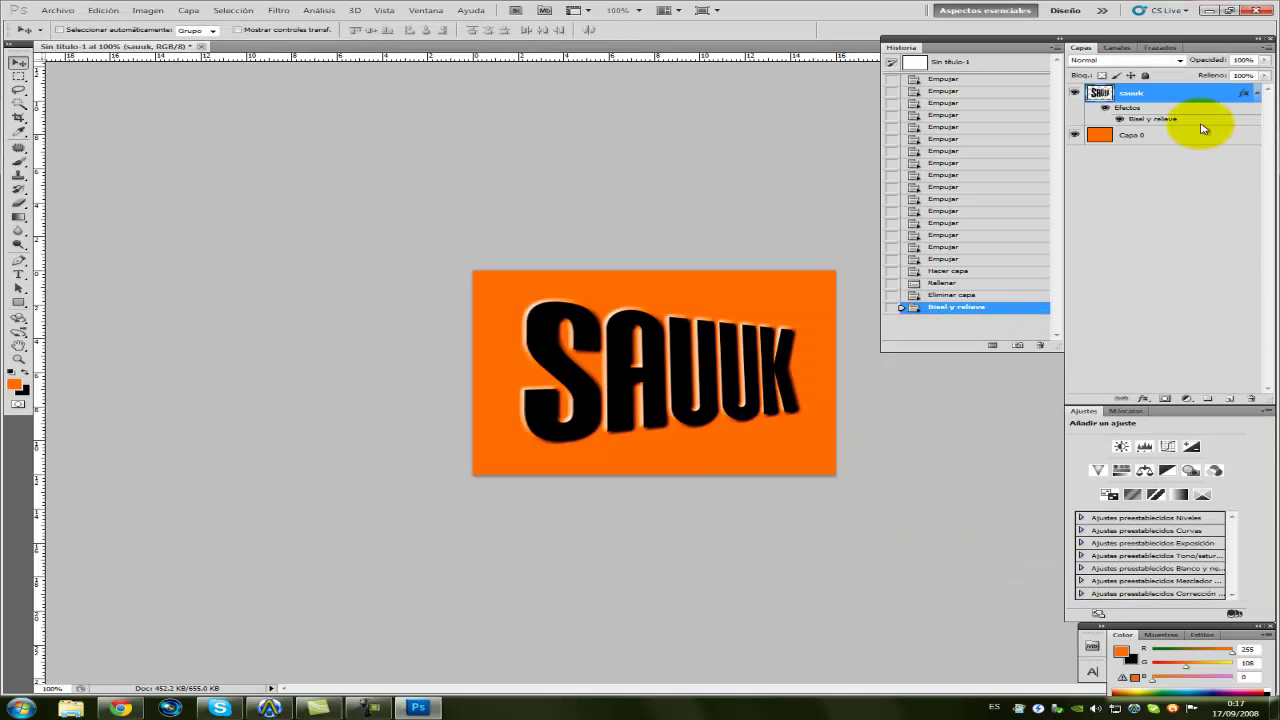
- Duplicate the sauuk layer and stack Alt+arrow nudged copies up to sauuk copia 21
left_click_drag(1195, 112, 1236, 397)
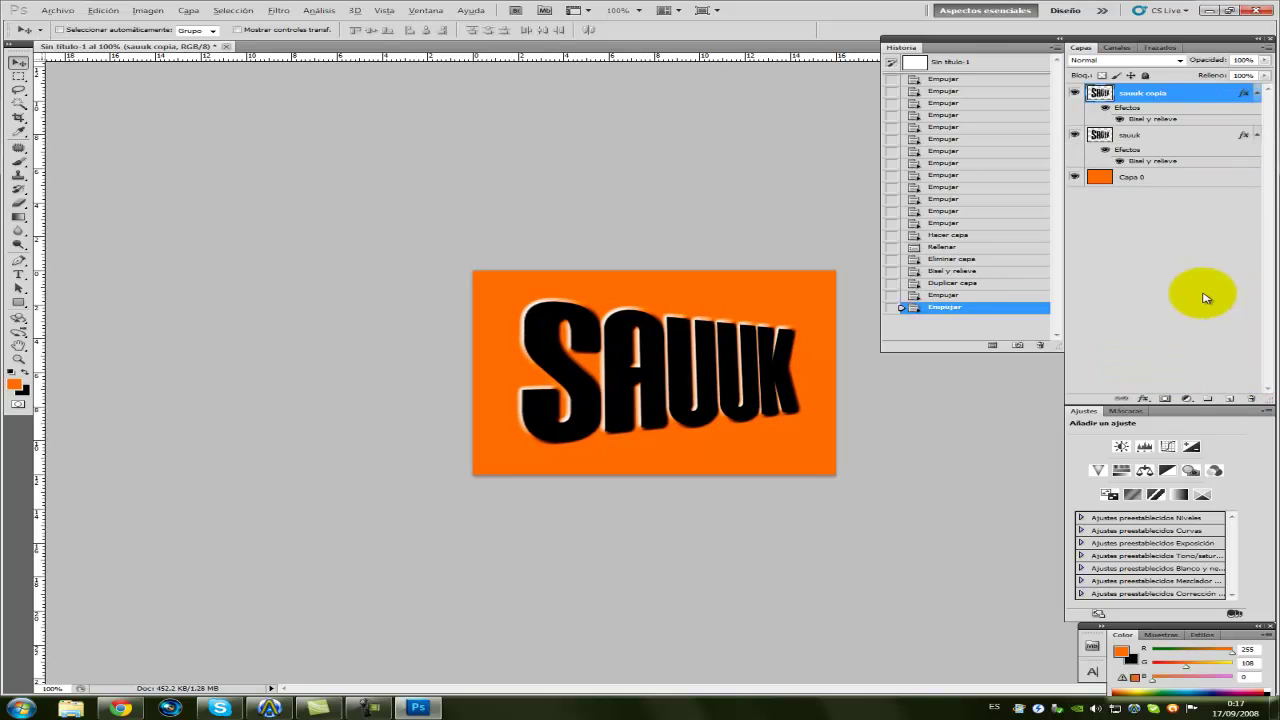
key("alt+Up")
key("alt+Right")
key("alt+Up")
key("alt+Right")
key("alt+Up")
key("alt+Right")
key("alt+Up")
key("alt+Right")
key("alt+Up")
key("alt+Right")
key("alt+Up")
key("alt+Right")
key("alt+Up")
key("alt+Right")
key("alt+Up")
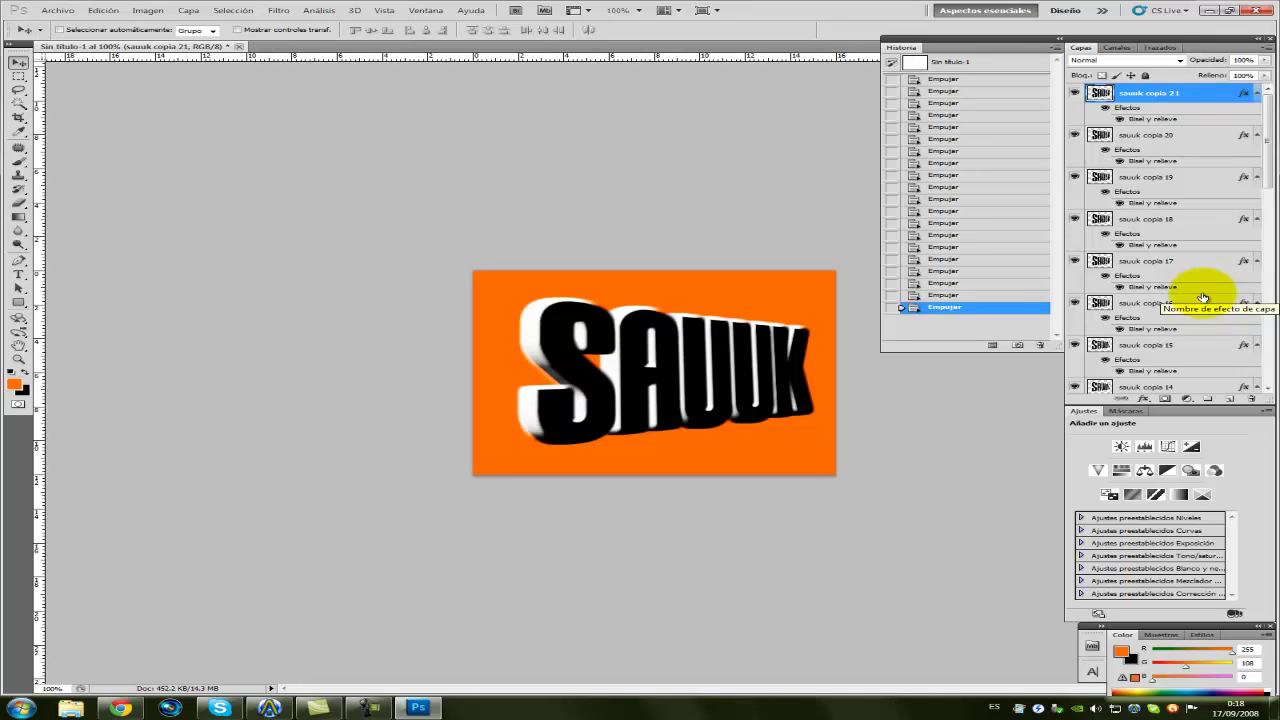
left_click_drag(1268, 155, 1268, 330)
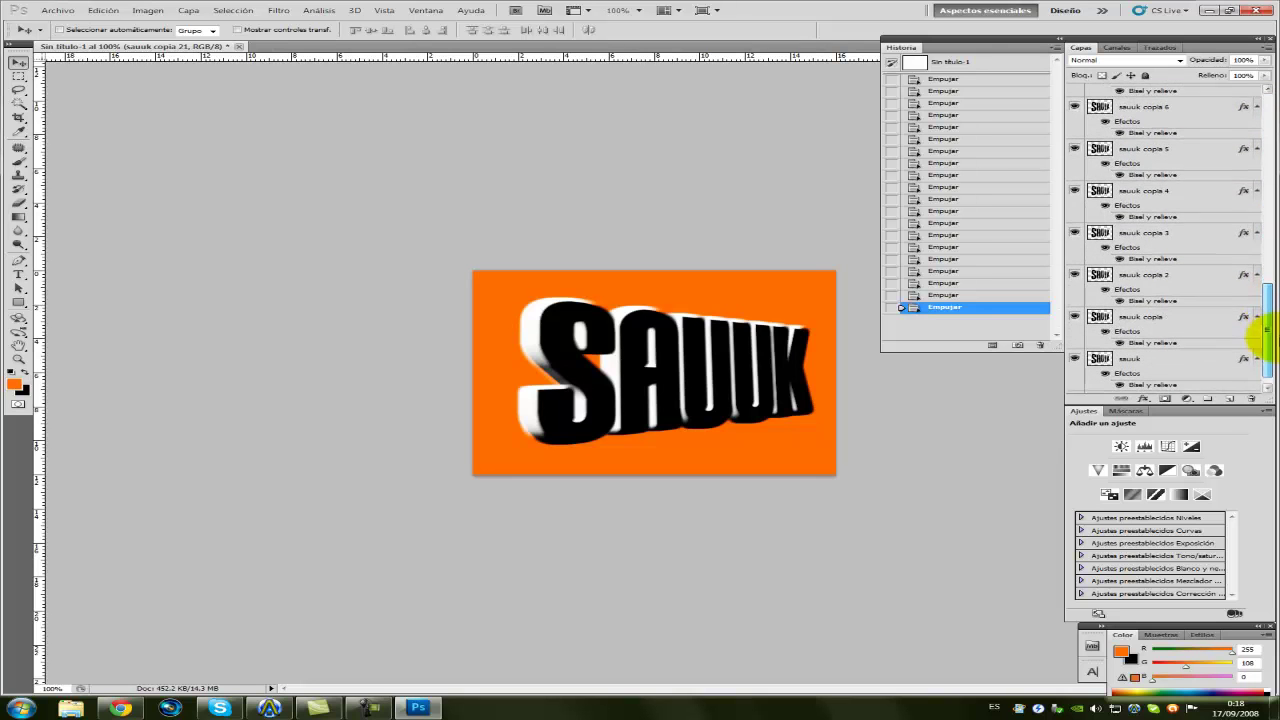
- Delete the sauuk copies and switch the sauuk bevel style to Inglete interior
left_click(1209, 318, "shift")
key("Delete")
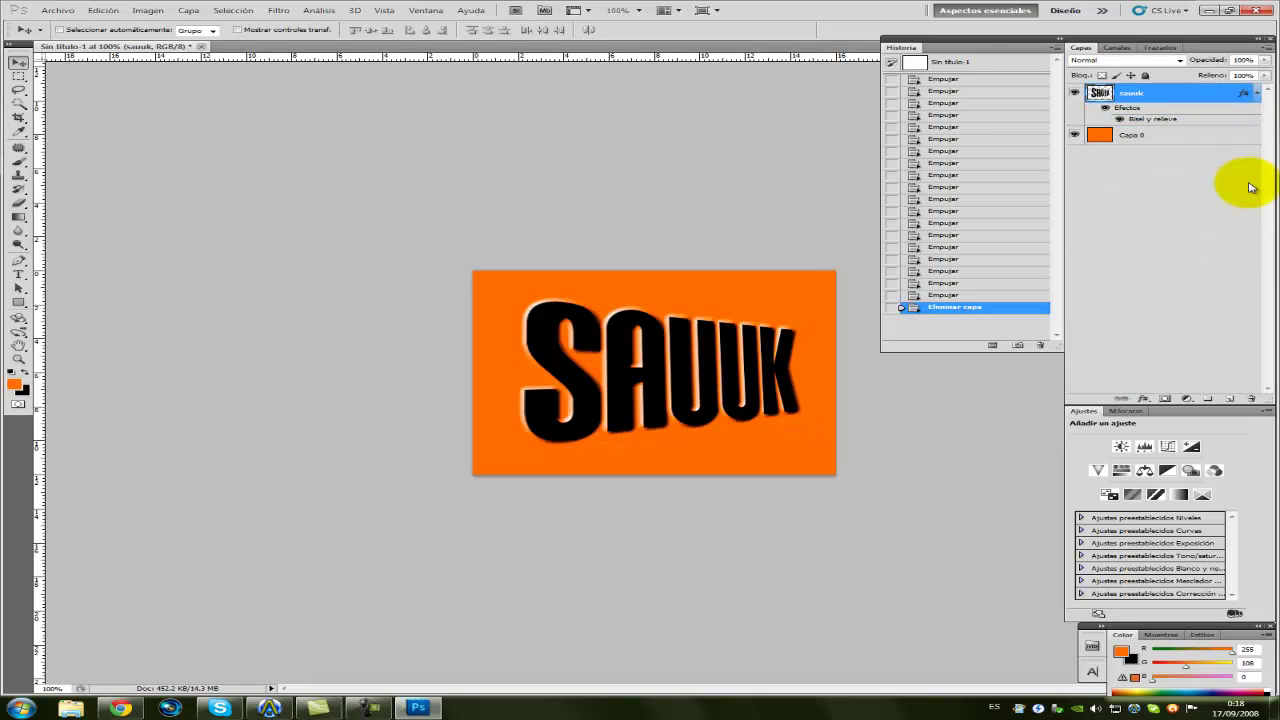
right_click(1131, 94)
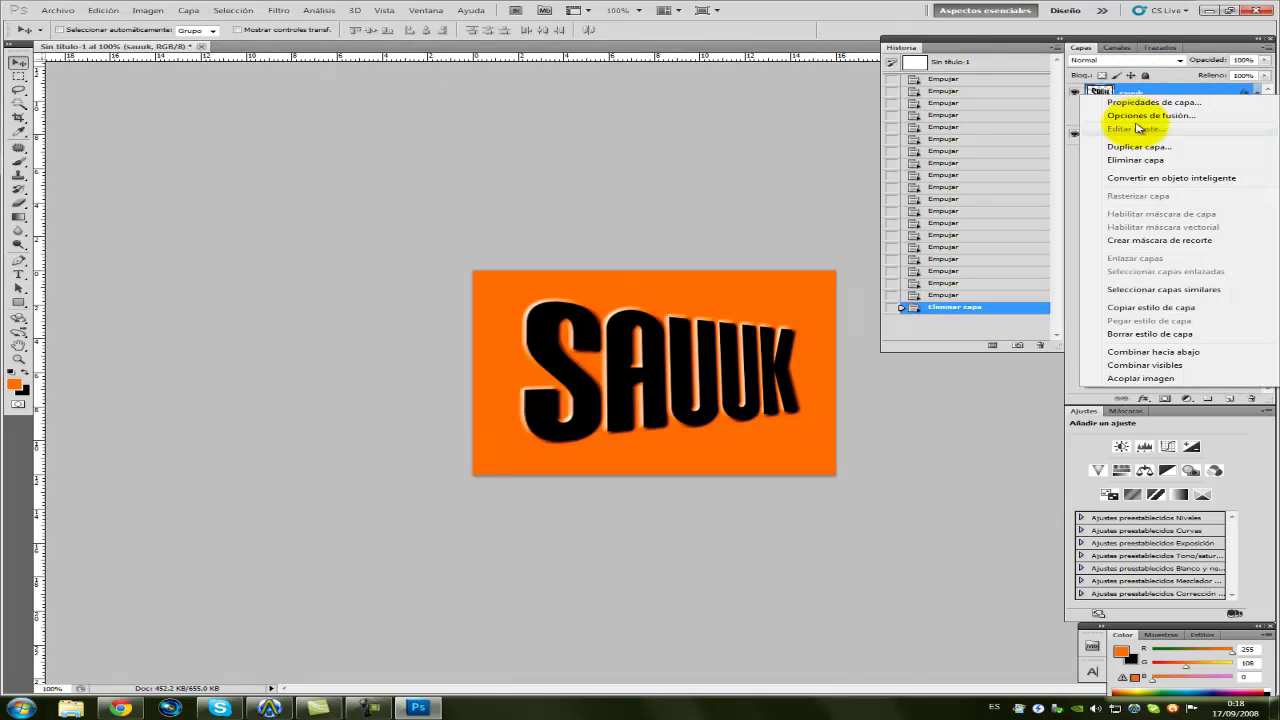
left_click(1140, 116)
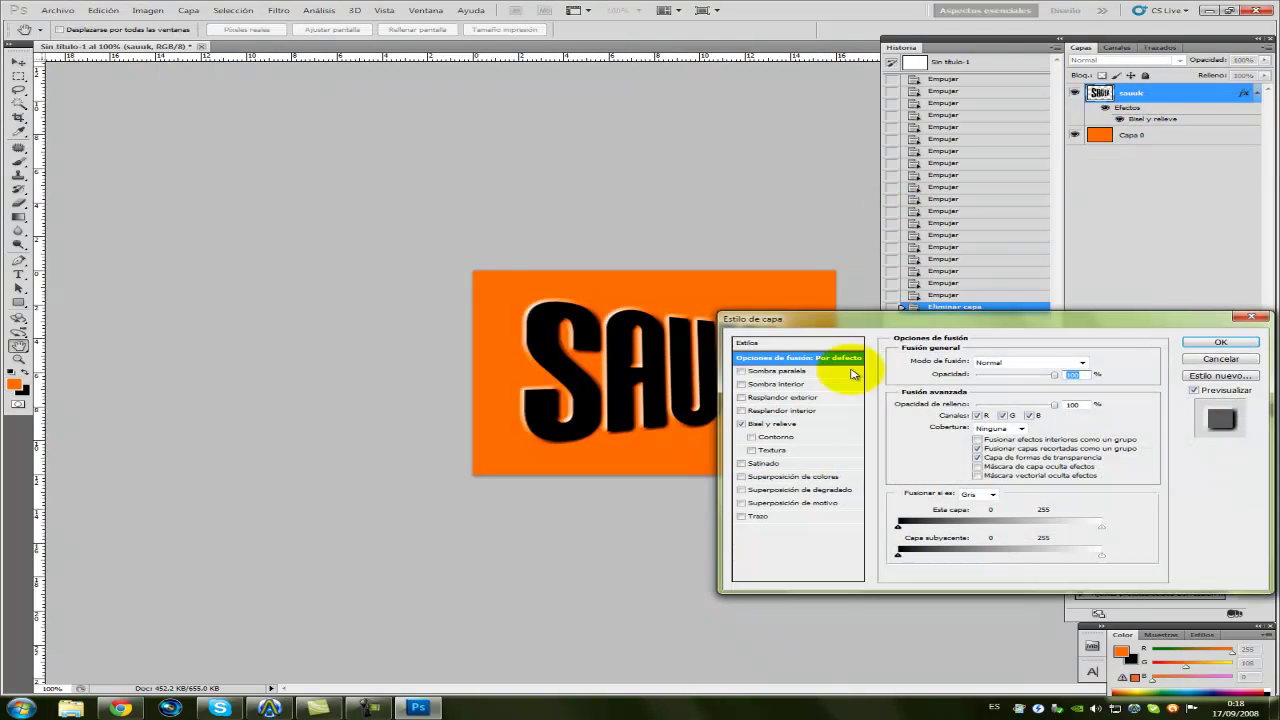
left_click(776, 424)
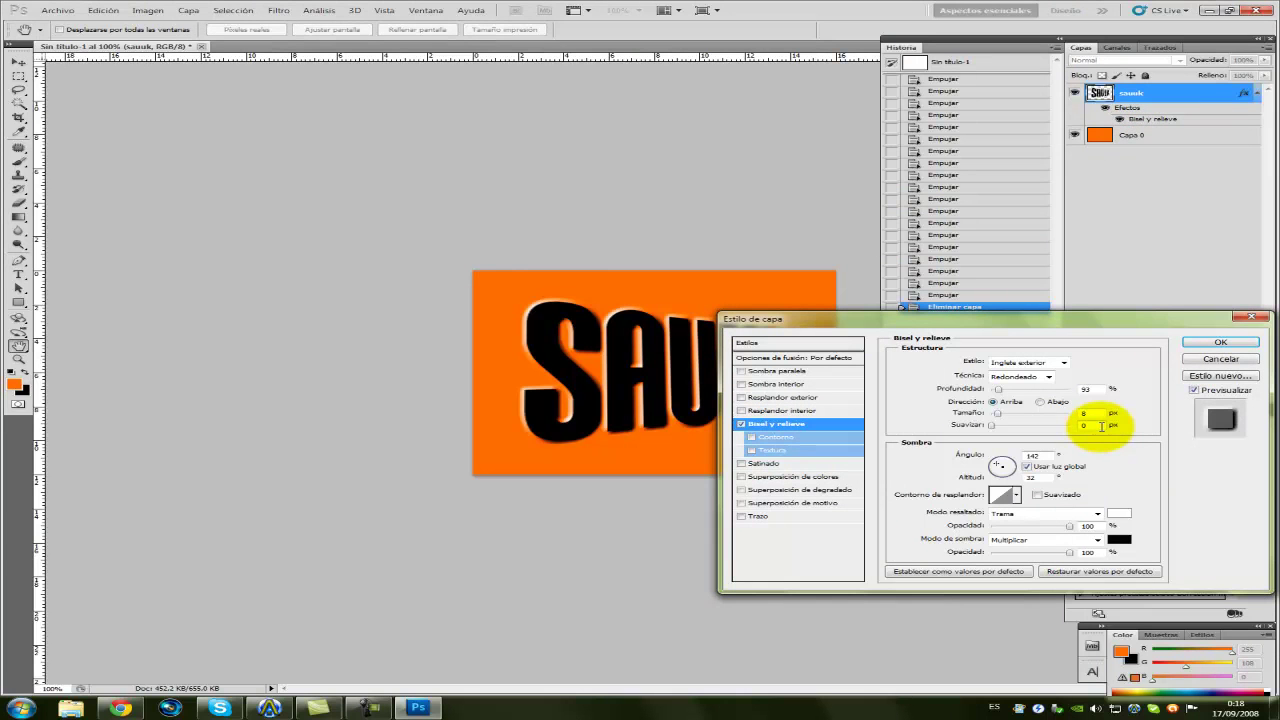
left_click(1057, 363)
left_click(1048, 385)
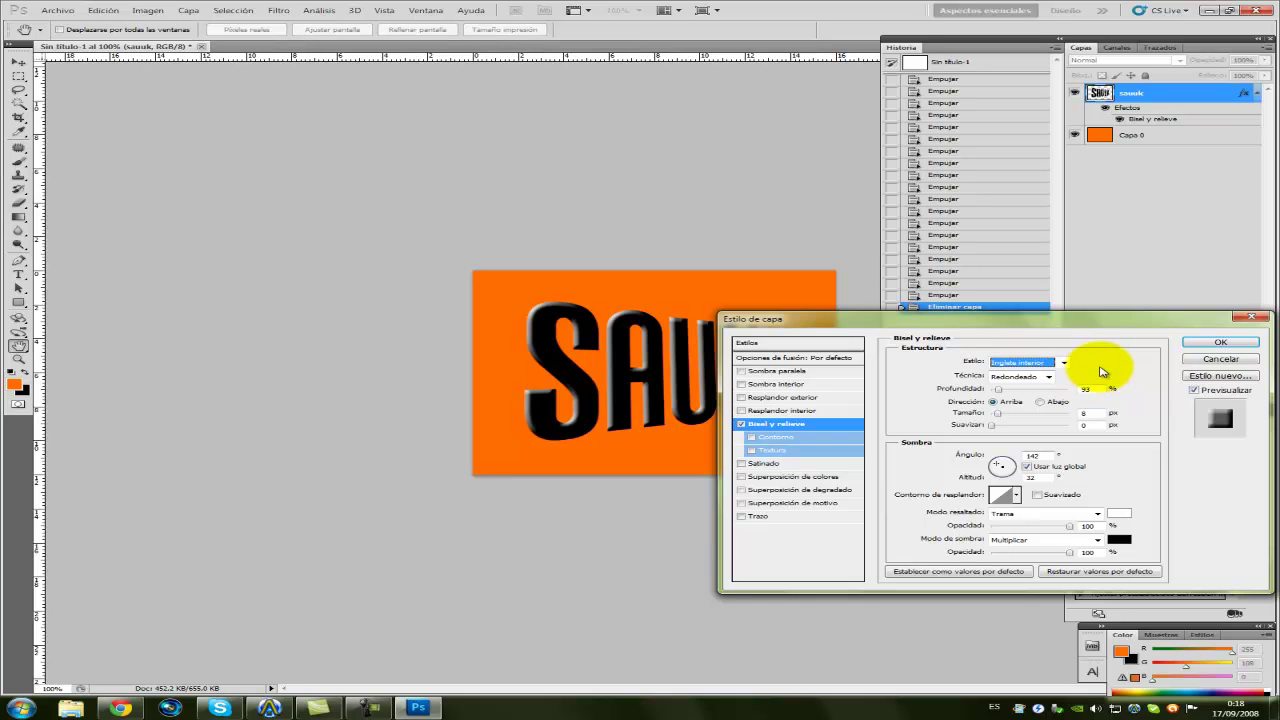
- Lower the bevel highlight opacity to 66%, reduce the shadow opacity, and duplicate sauuk
left_click_drag(1069, 527, 1045, 533)
left_click(1070, 553)
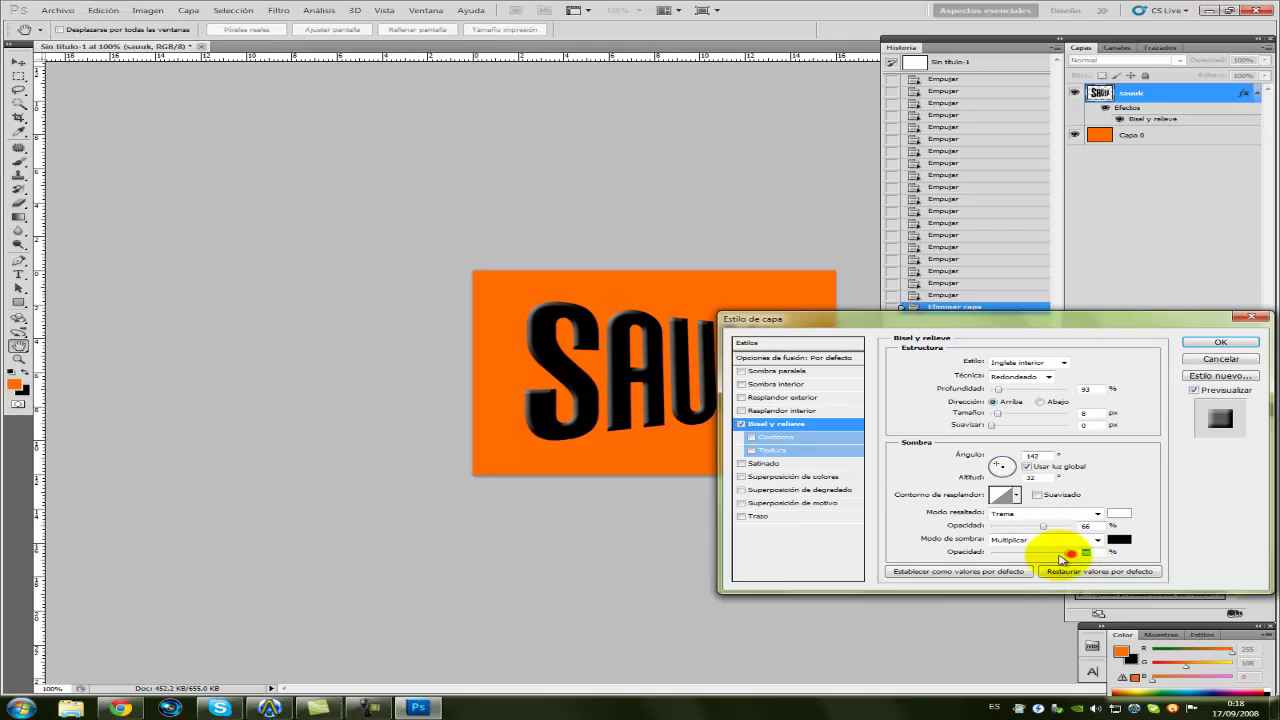
left_click(1244, 343)
left_click_drag(1110, 92, 1230, 399)
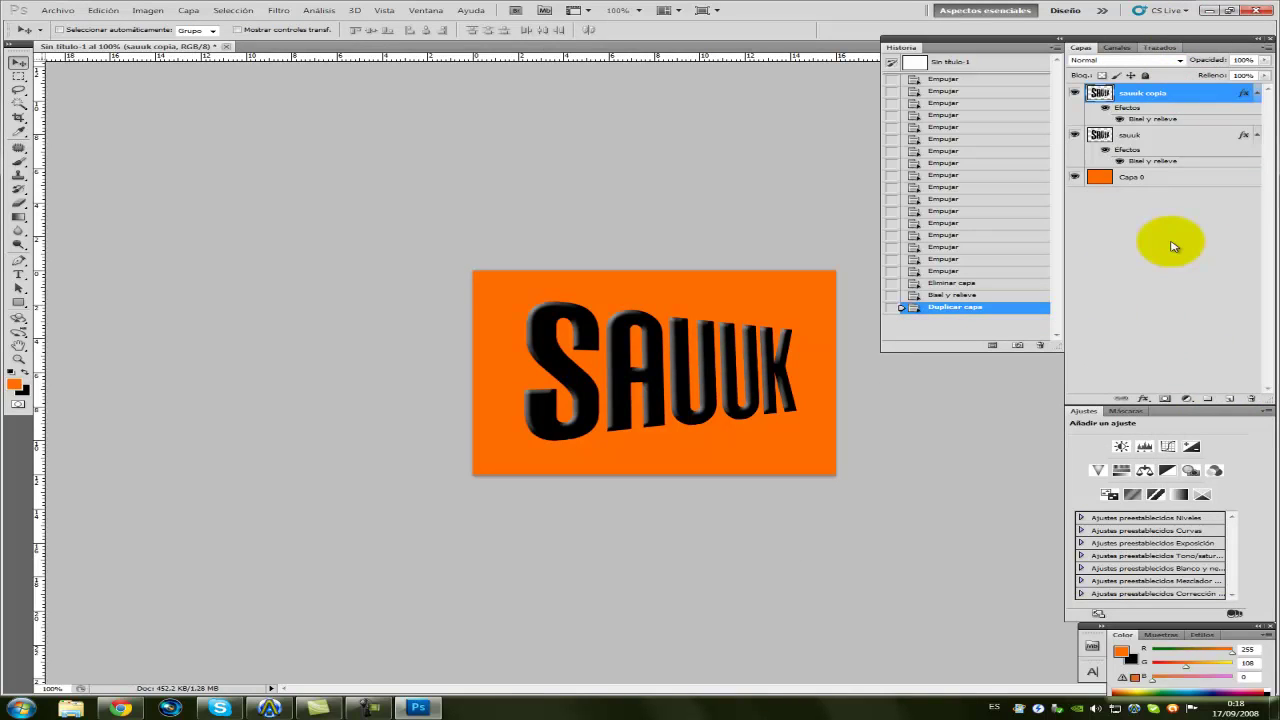
- Nudge-duplicate sauuk up to sauuk copia 30, then select every copy down to sauuk
key("Left")
key("Left")
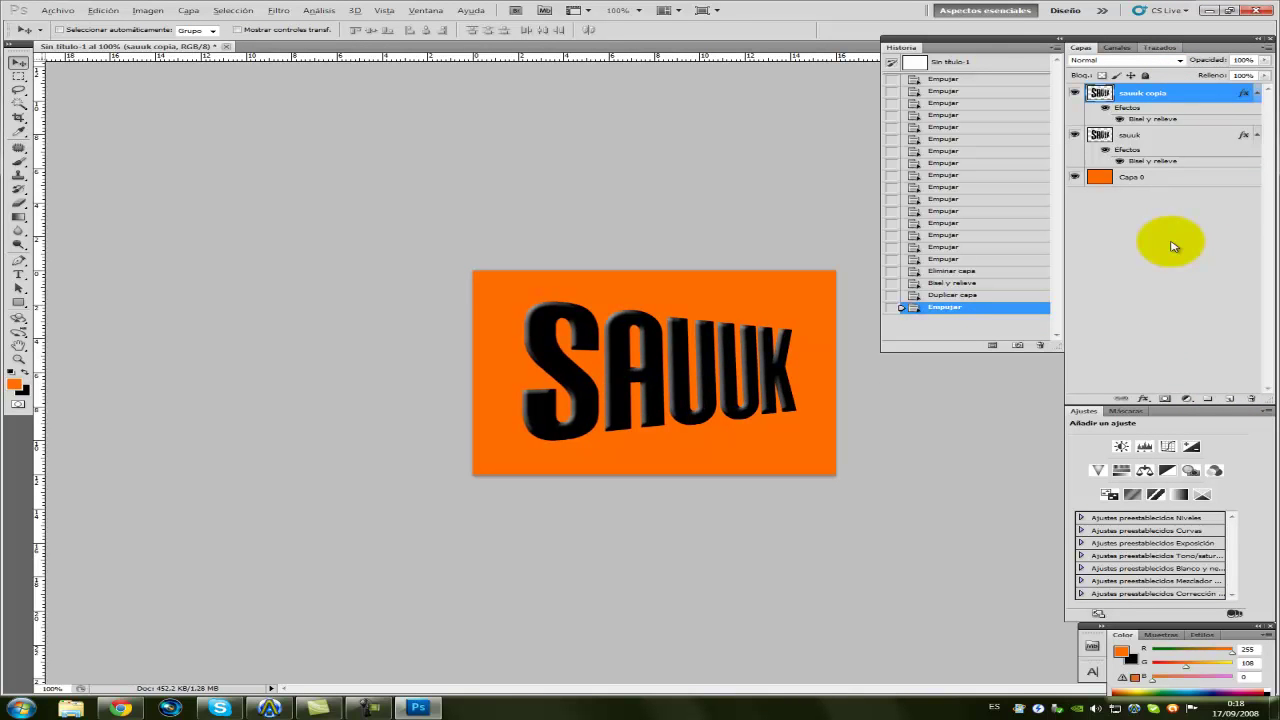
key("alt+Right")
key("alt+Right")
key("alt+Right")
key("alt+Right")
key("alt+Right")
key("alt+Right")
key("alt+Right")
key("alt+Right")
key("alt+Right")
key("alt+Right")
key("alt+Right")
key("alt+Right")
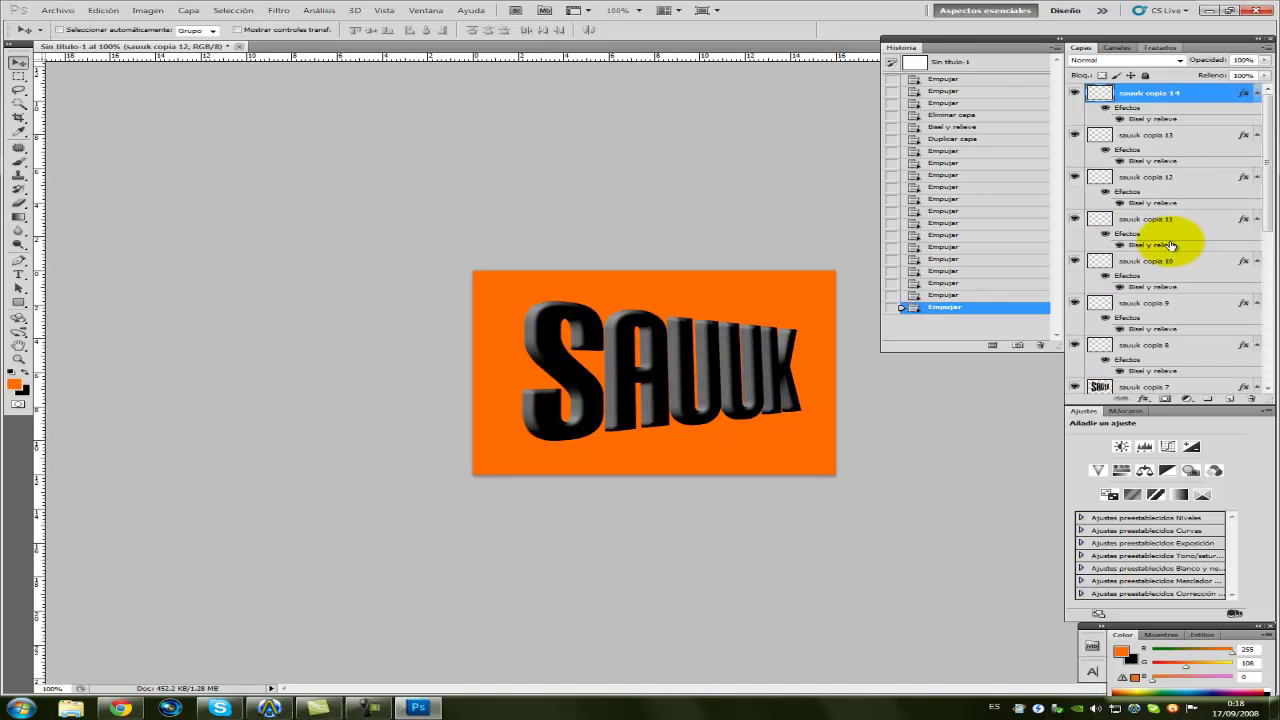
key("alt+Right")
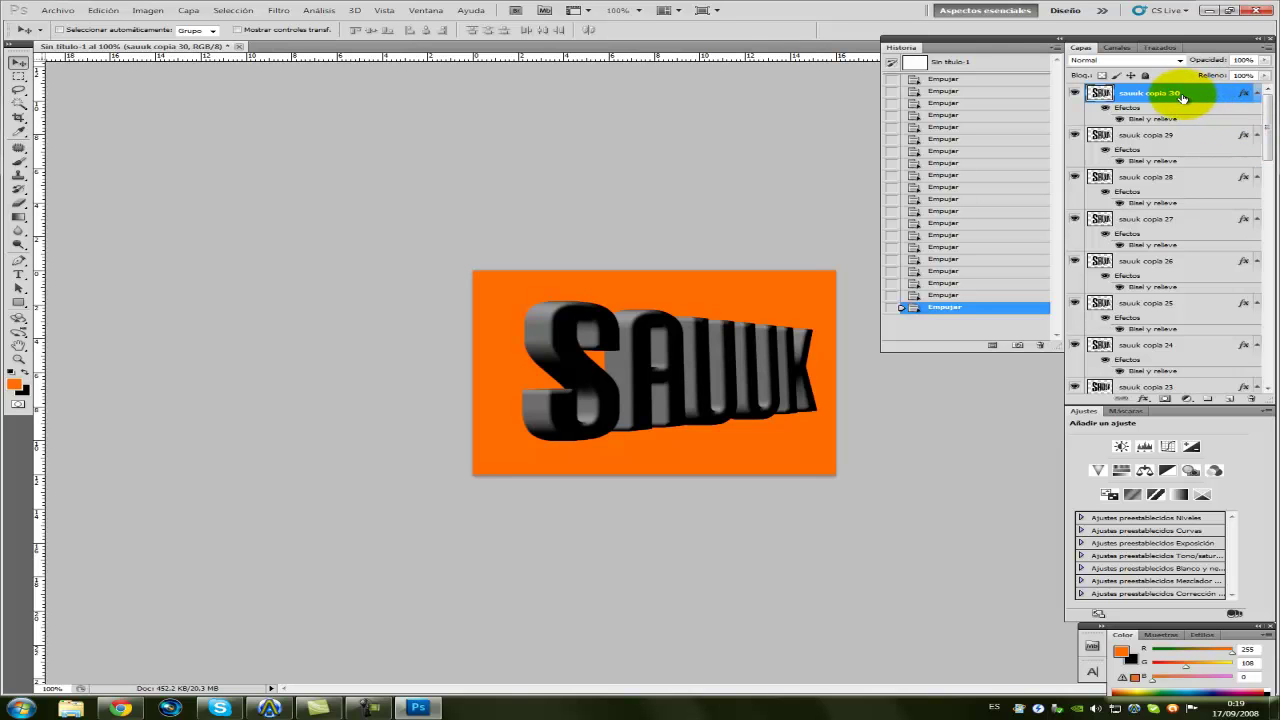
left_click_drag(1269, 119, 1262, 340)
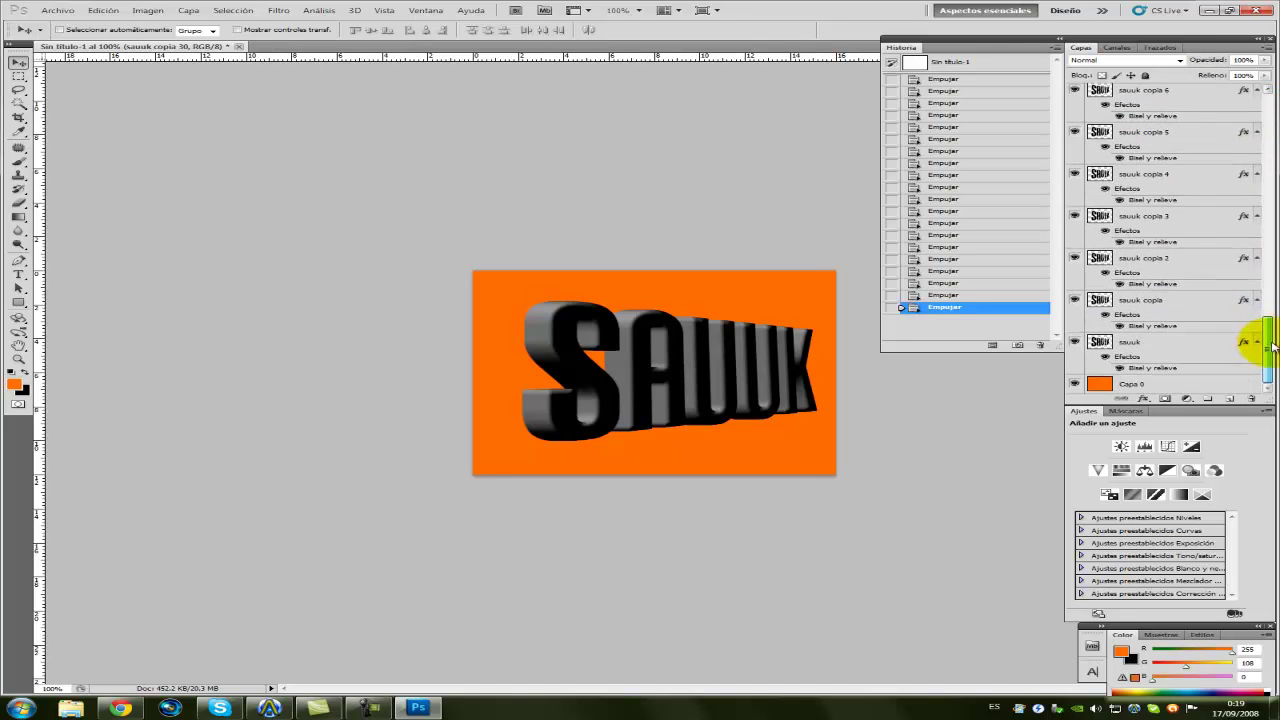
left_click(1165, 342, "shift")
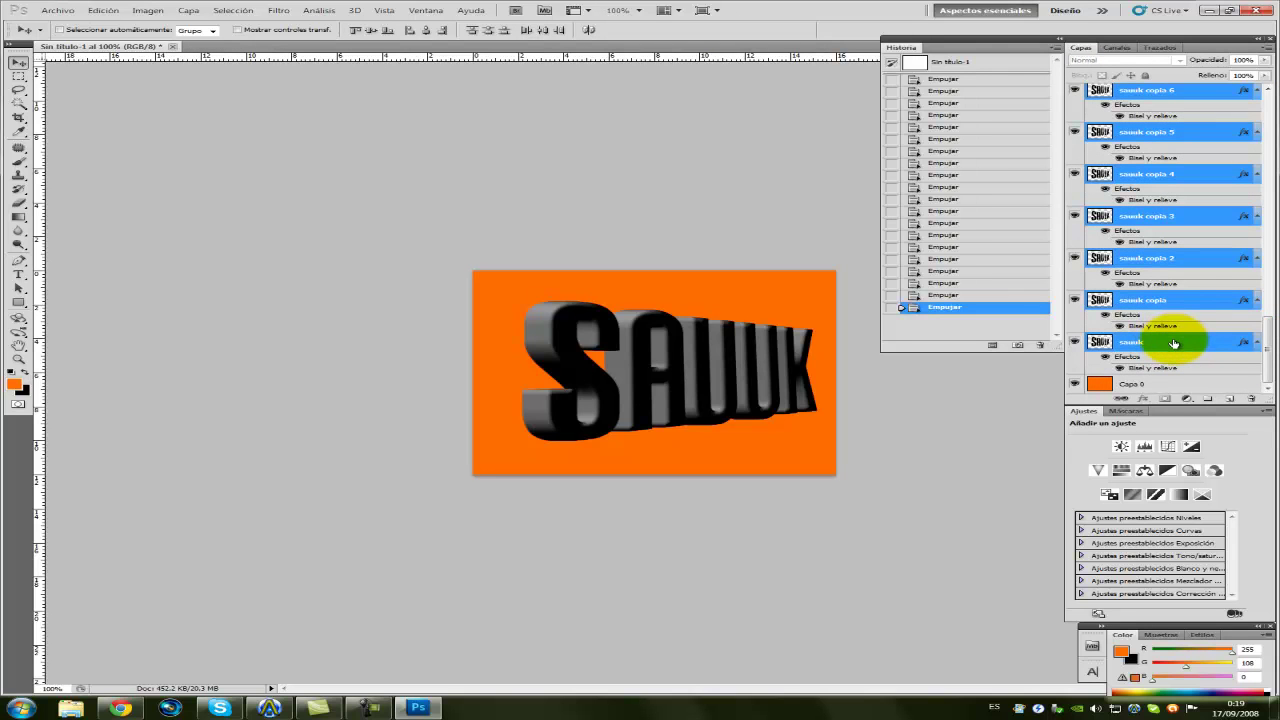
mouse_move(1266, 335)
left_mouse_down()
mouse_move(1257, 120)
mouse_move(1274, 390)
left_mouse_up()
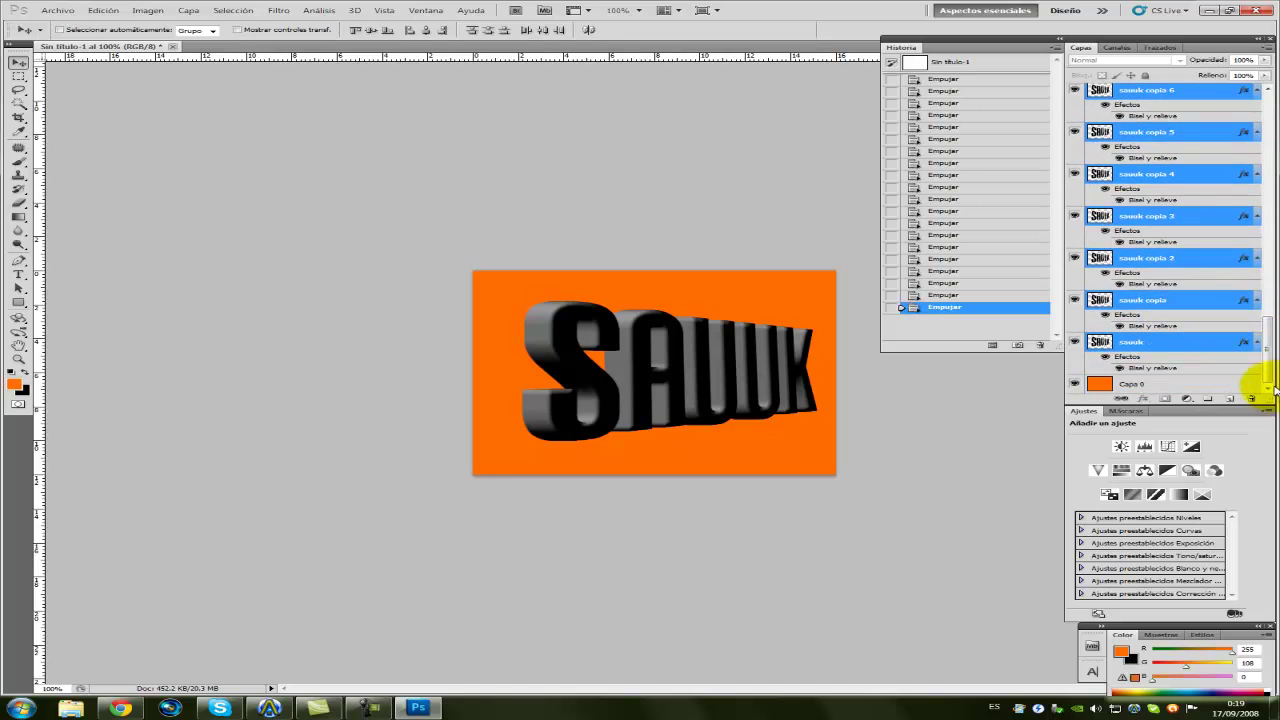
- Merge the selected SAUUK layers with Combinar capas and shrink the merged text slightly
right_click(1223, 343)
left_click(1148, 604)
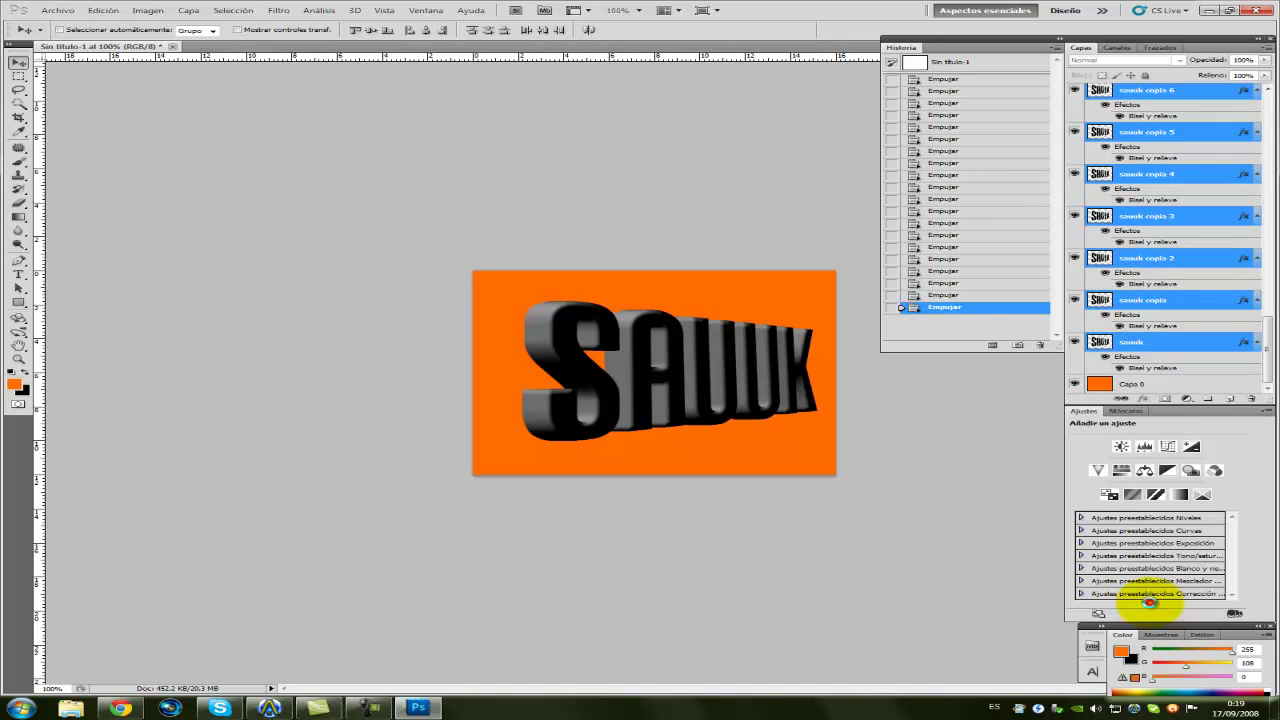
left_click_drag(683, 383, 666, 381)
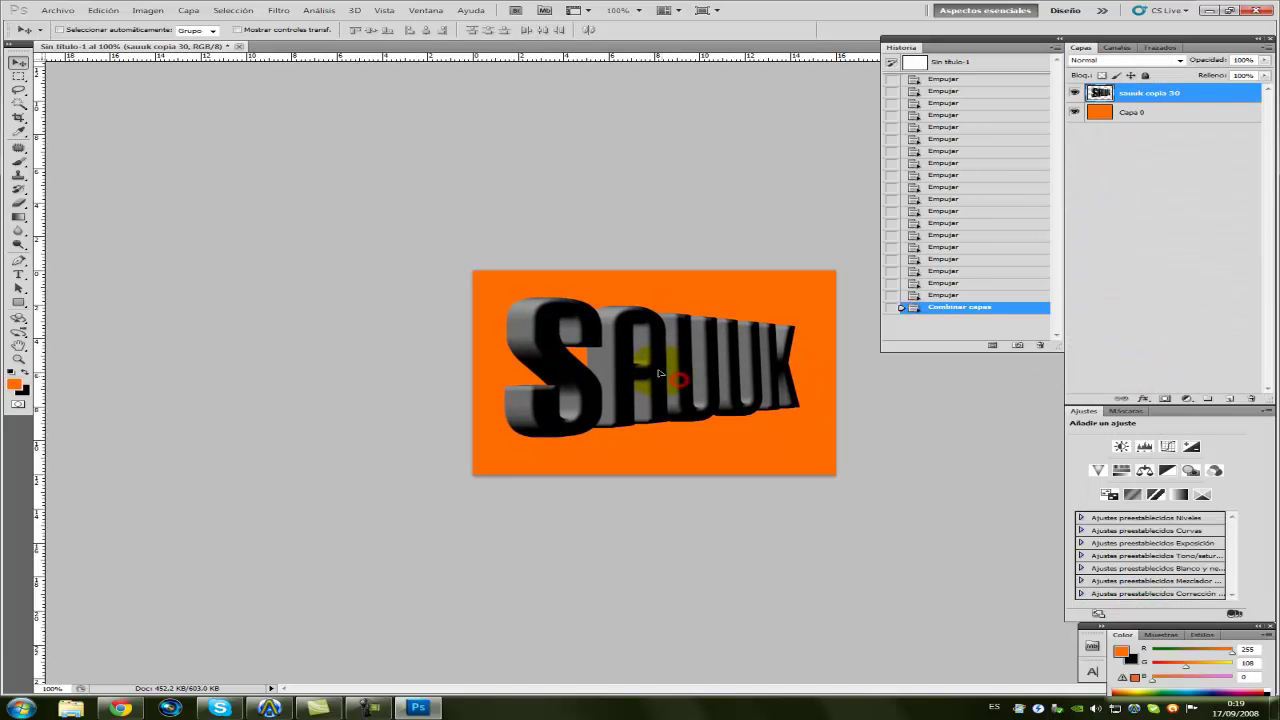
key("ctrl+t")
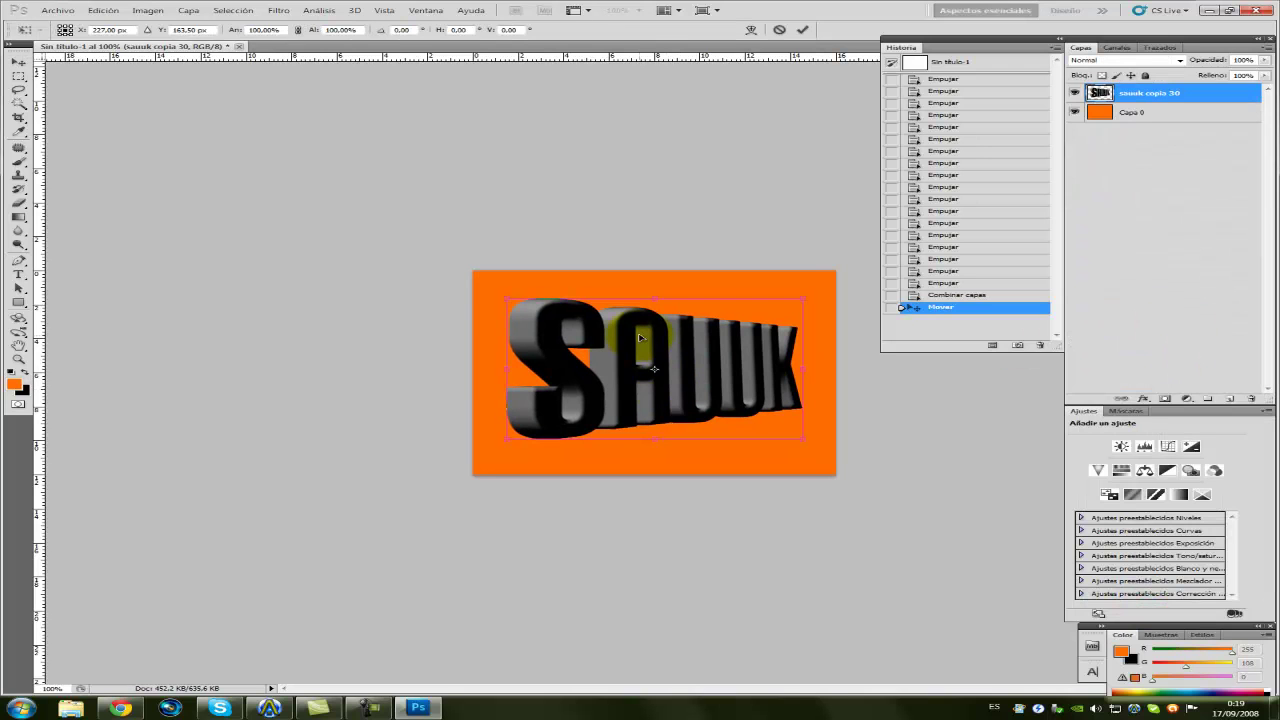
mouse_move(510, 298)
left_mouse_down()
mouse_move(510, 318)
mouse_move(582, 363)
left_mouse_up()
key("Return")
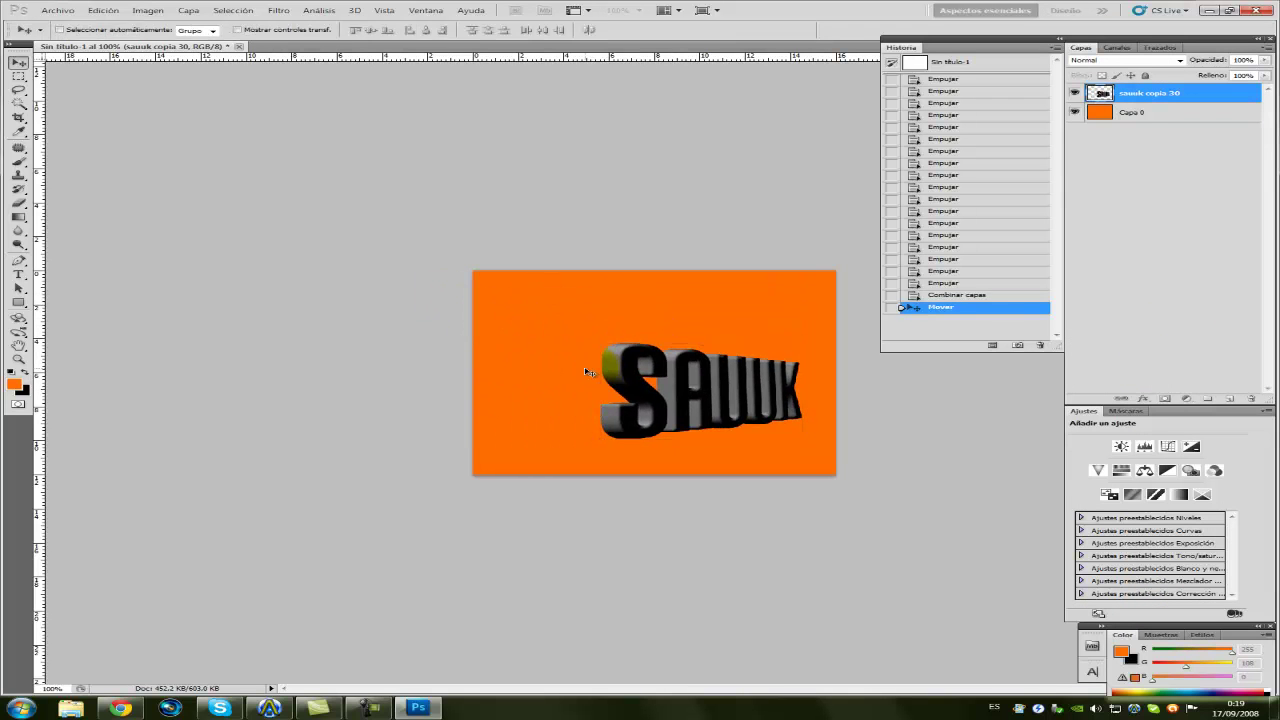
- Rotate SAUUK 30° counter-clockwise, then 15° clockwise, and move it toward the centre
key("ctrl+t")
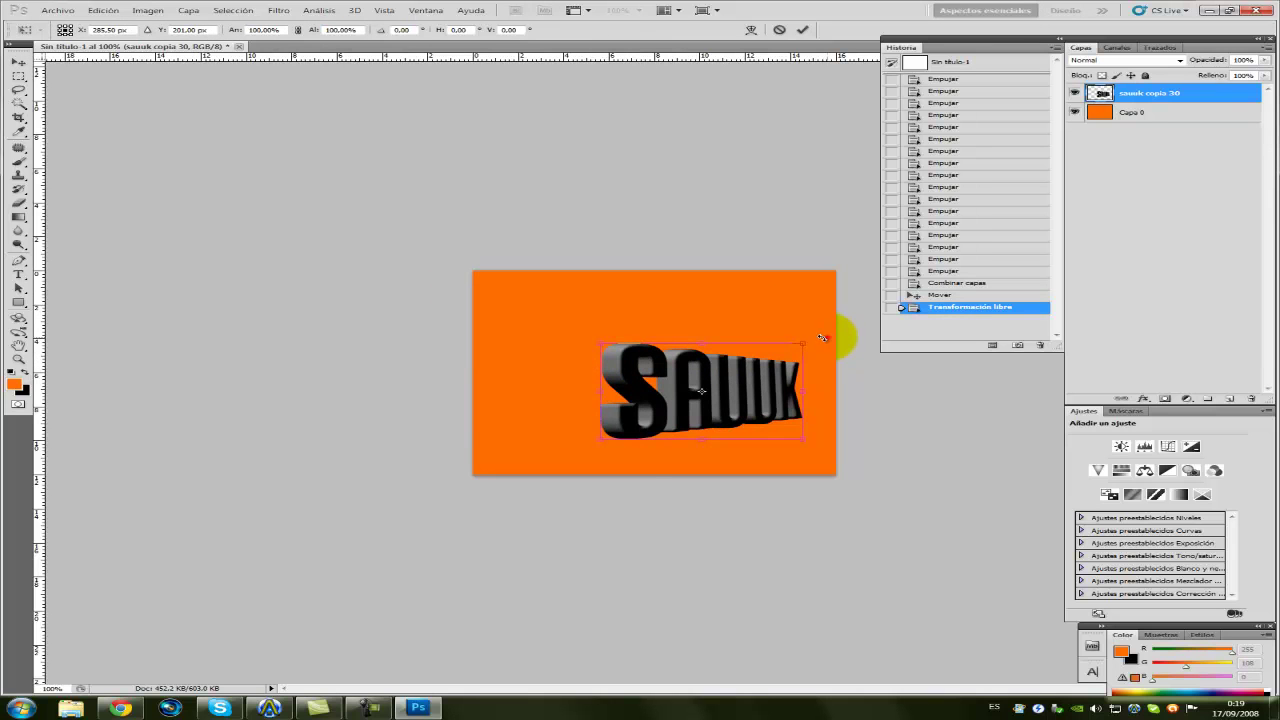
left_click_drag(822, 338, 776, 316)
key("Return")
left_click_drag(700, 390, 670, 375)
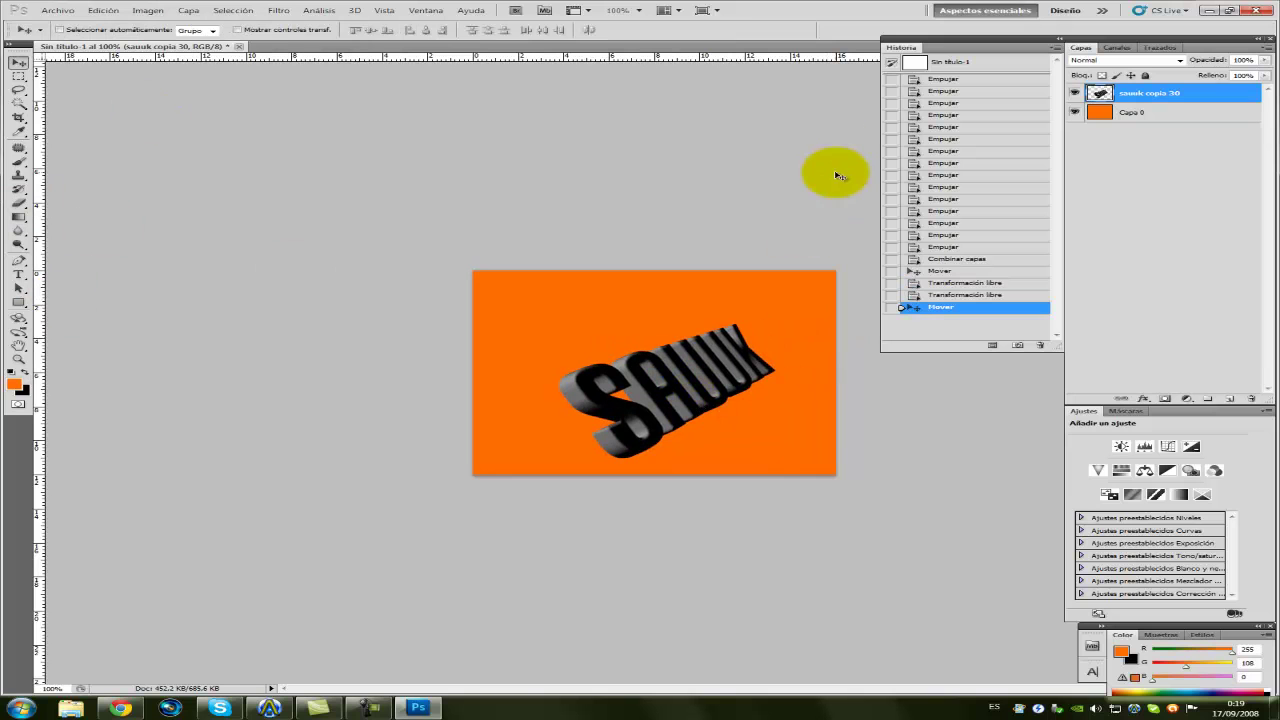
key("ctrl+t")
left_click_drag(800, 261, 833, 328)
key("Return")
left_click_drag(704, 379, 683, 360)
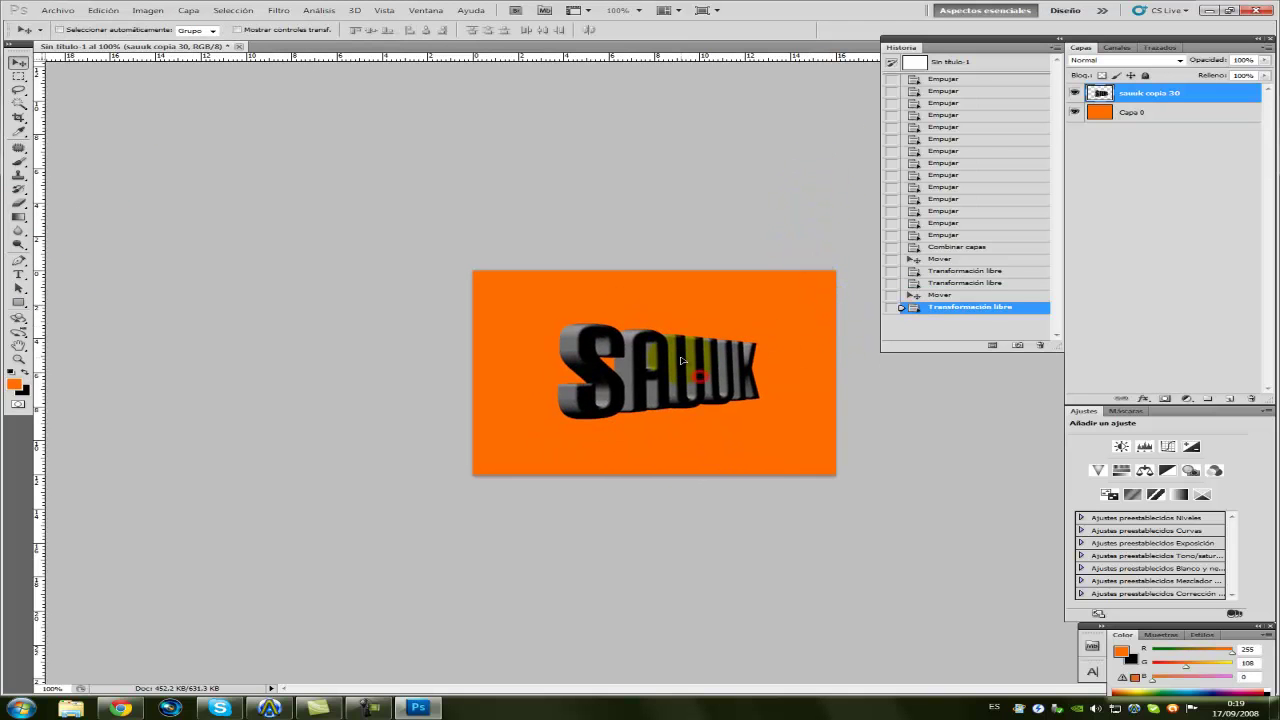
left_click(1110, 112)
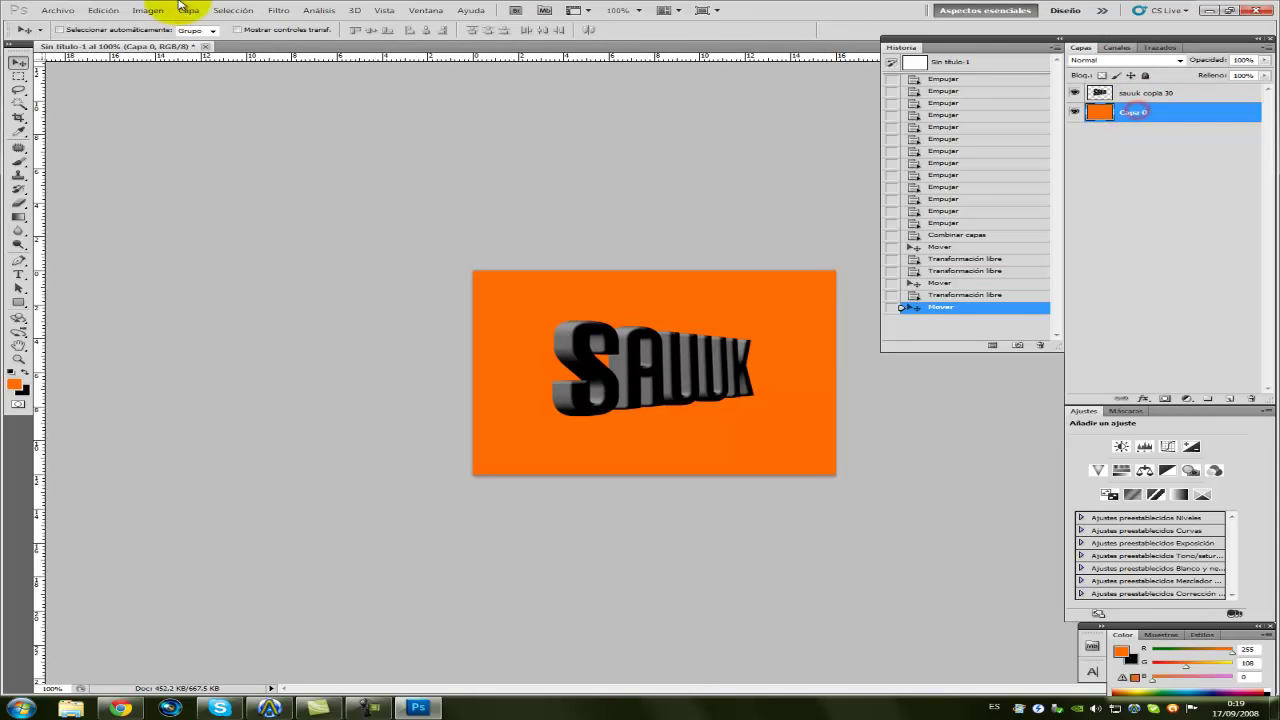
- Fill Capa 0 with 50% gris and nudge the sauuk copia 30 text slightly left
left_click(104, 10)
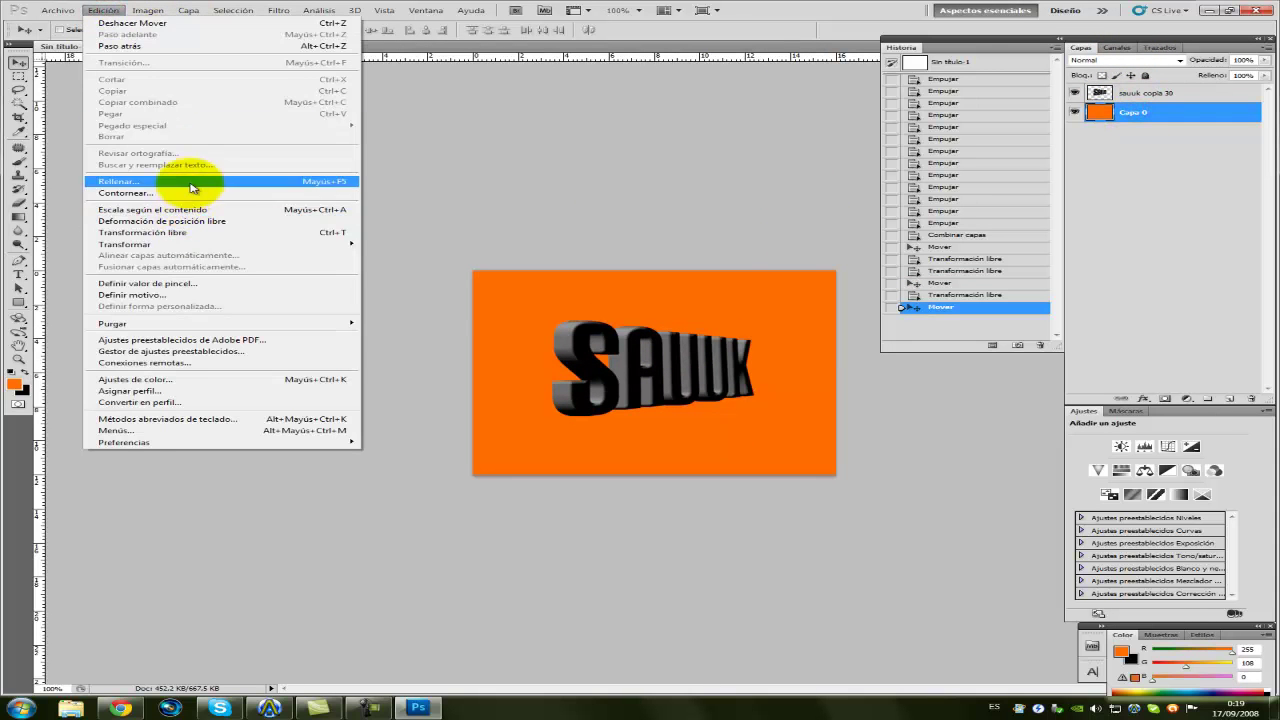
left_click(182, 181)
left_click(628, 206)
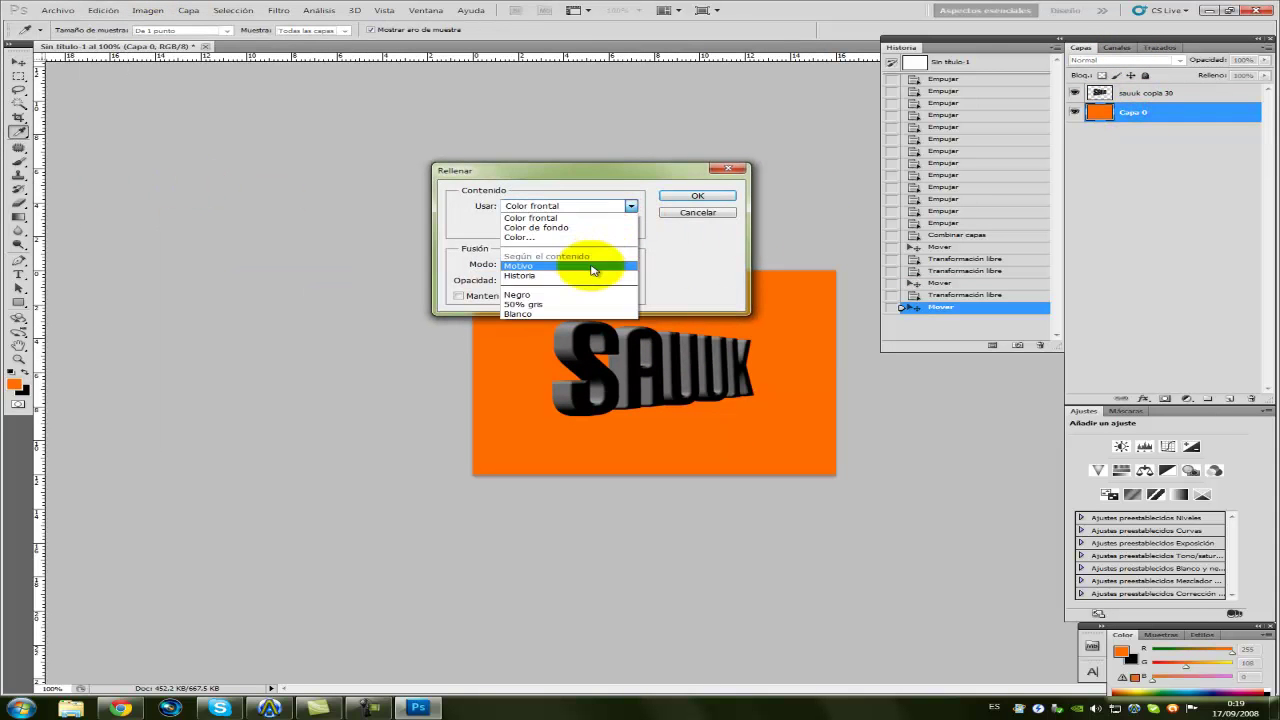
left_click(575, 305)
left_click(697, 196)
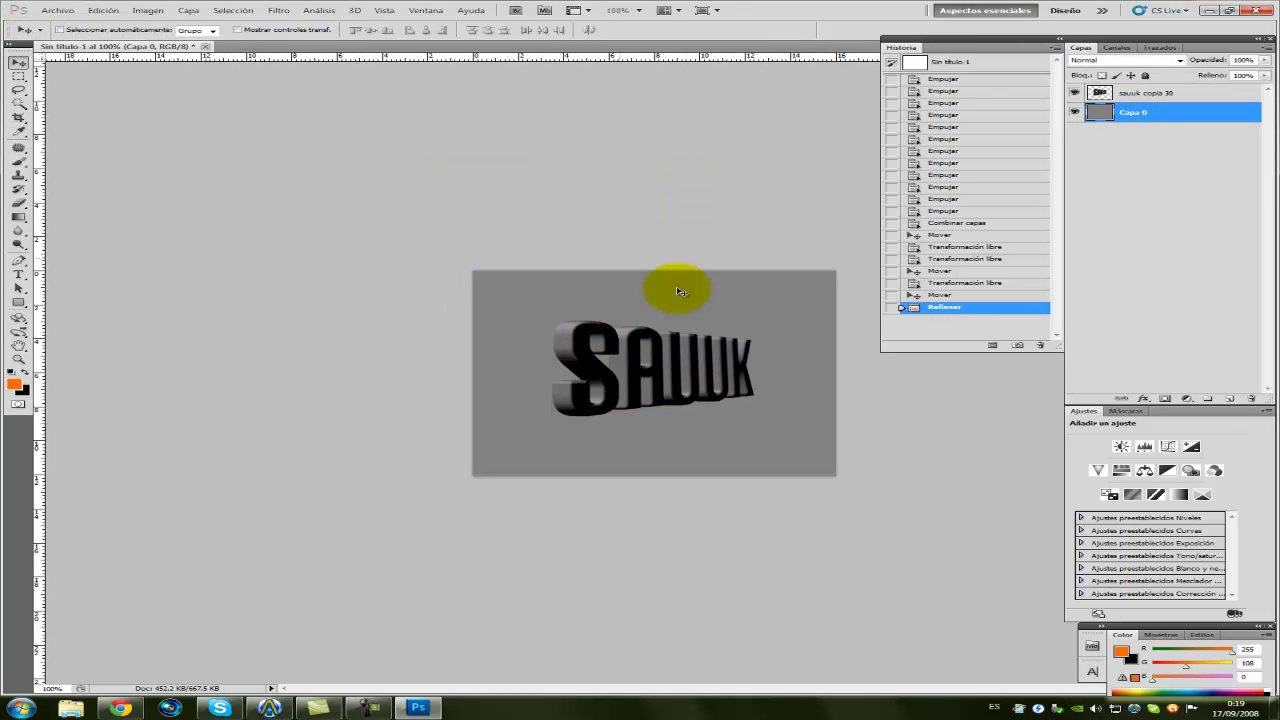
left_click(1137, 100)
left_click_drag(637, 384, 631, 390)
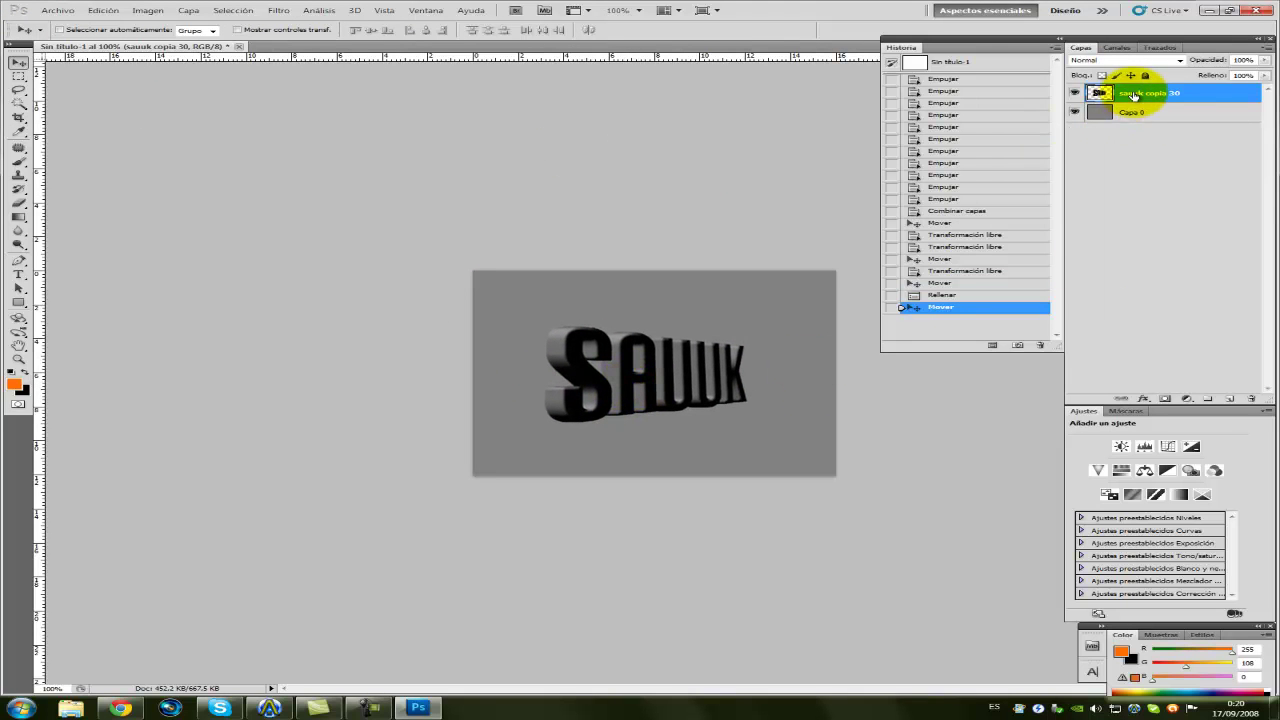
- Add an Outer Glow to sauuk copia 30 and set its colour to white
right_click(1138, 92)
left_click(1152, 114)
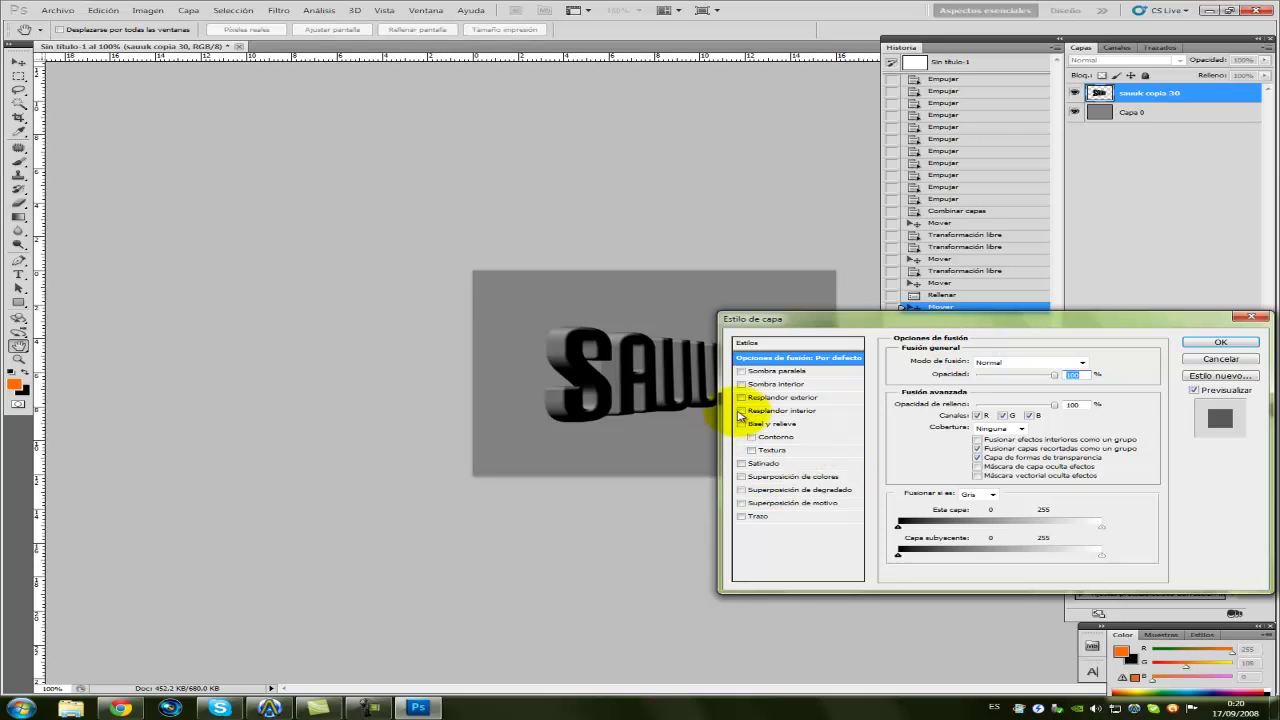
left_click(745, 398)
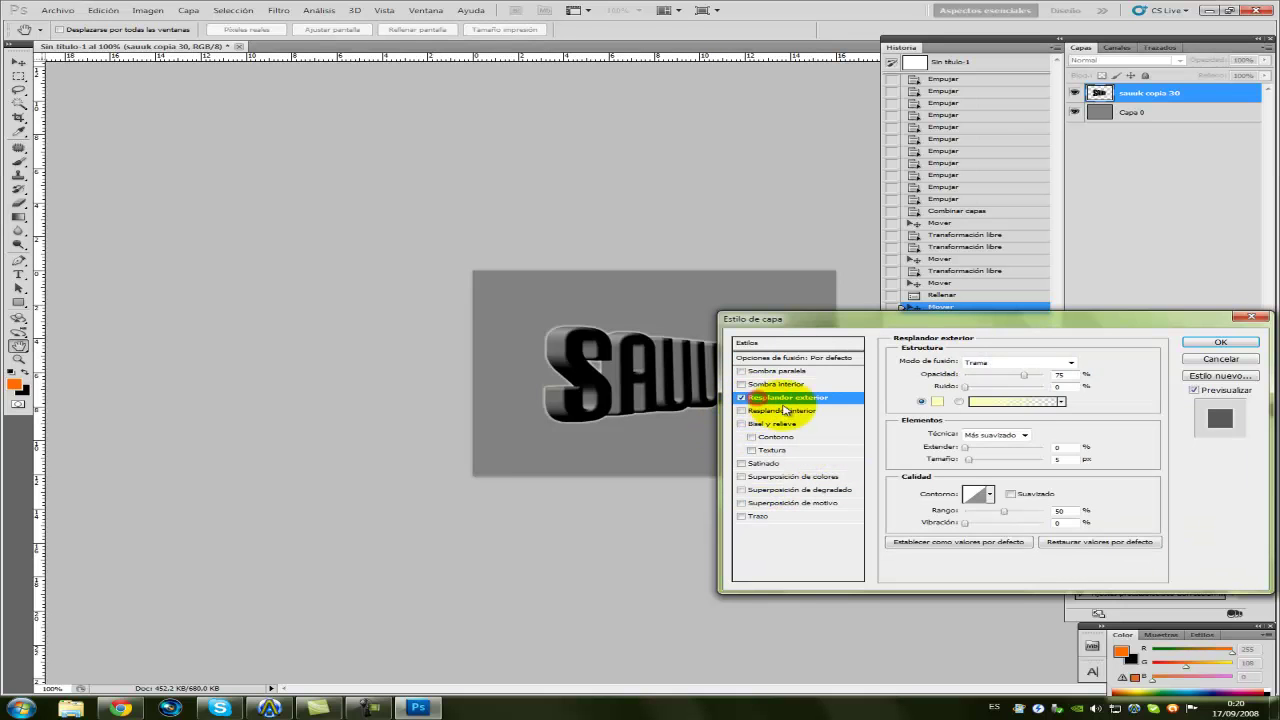
left_click(938, 401)
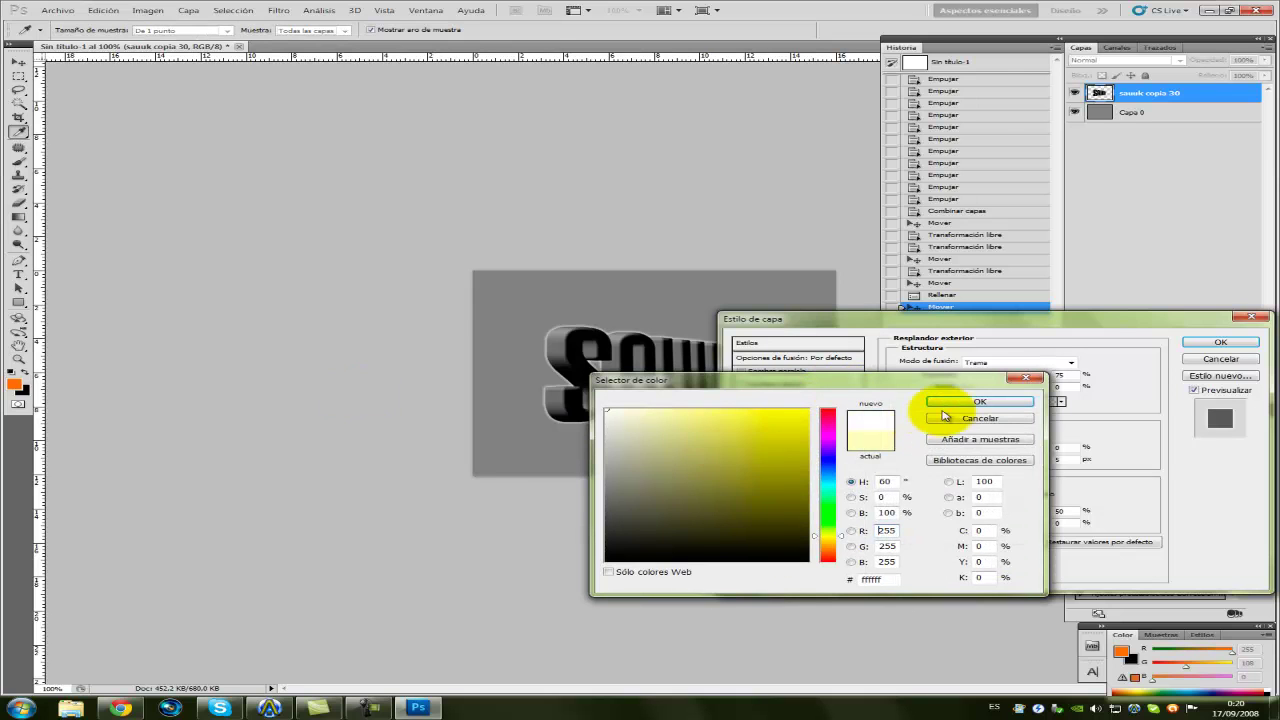
left_click(975, 401)
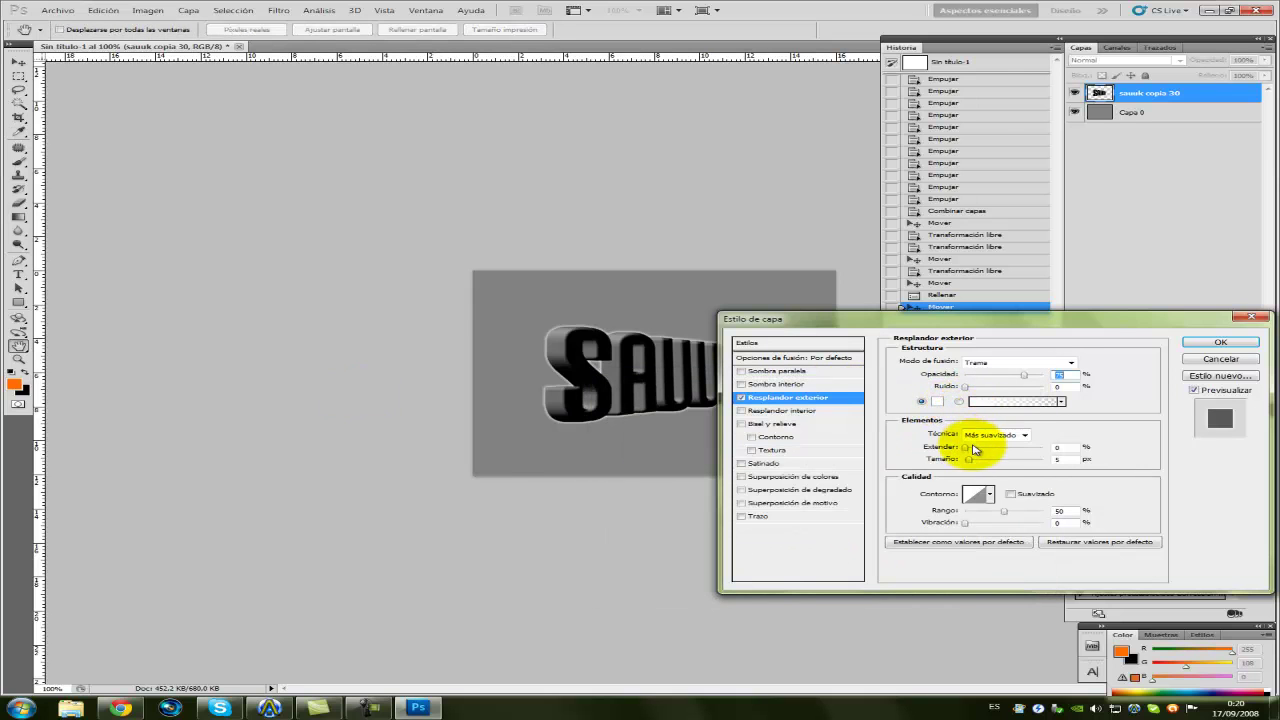
- Give the glow 6% spread, Softer technique, 90 px size and lower opacity
mouse_move(967, 451)
left_mouse_down()
mouse_move(986, 464)
mouse_move(960, 450)
mouse_move(997, 462)
mouse_move(1051, 445)
mouse_move(972, 456)
left_mouse_up()
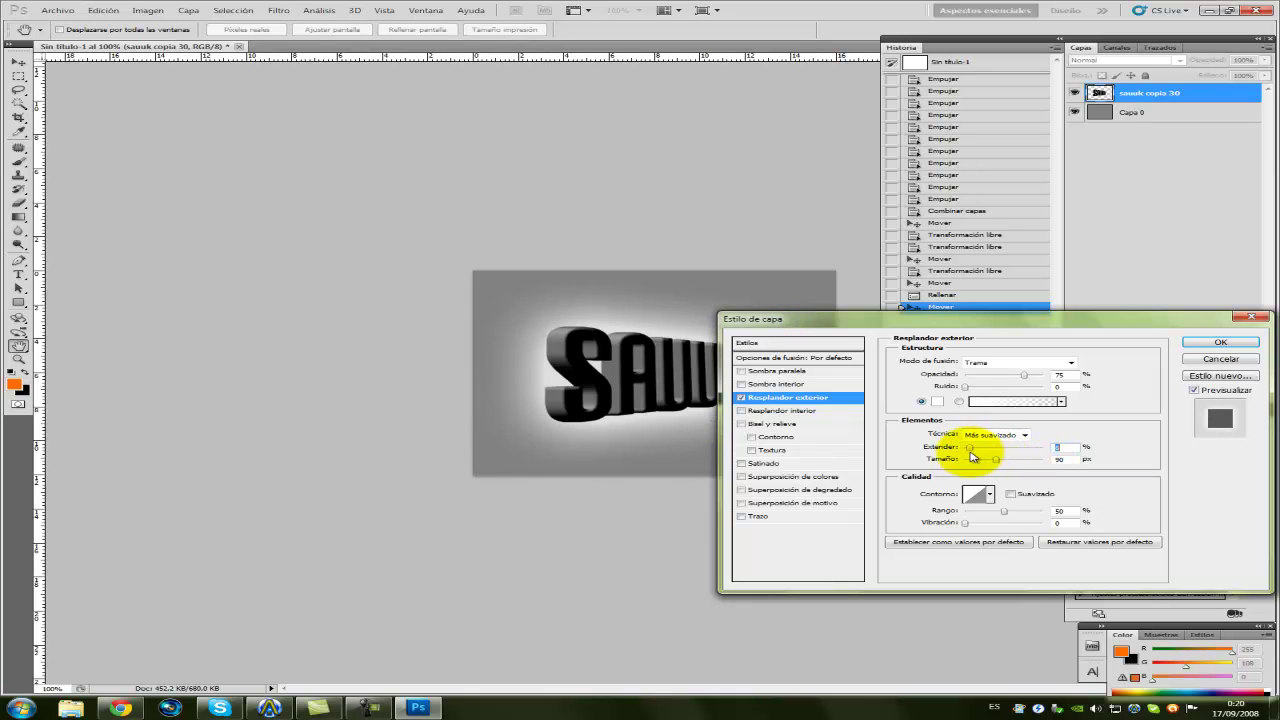
type("6")
left_click(995, 457)
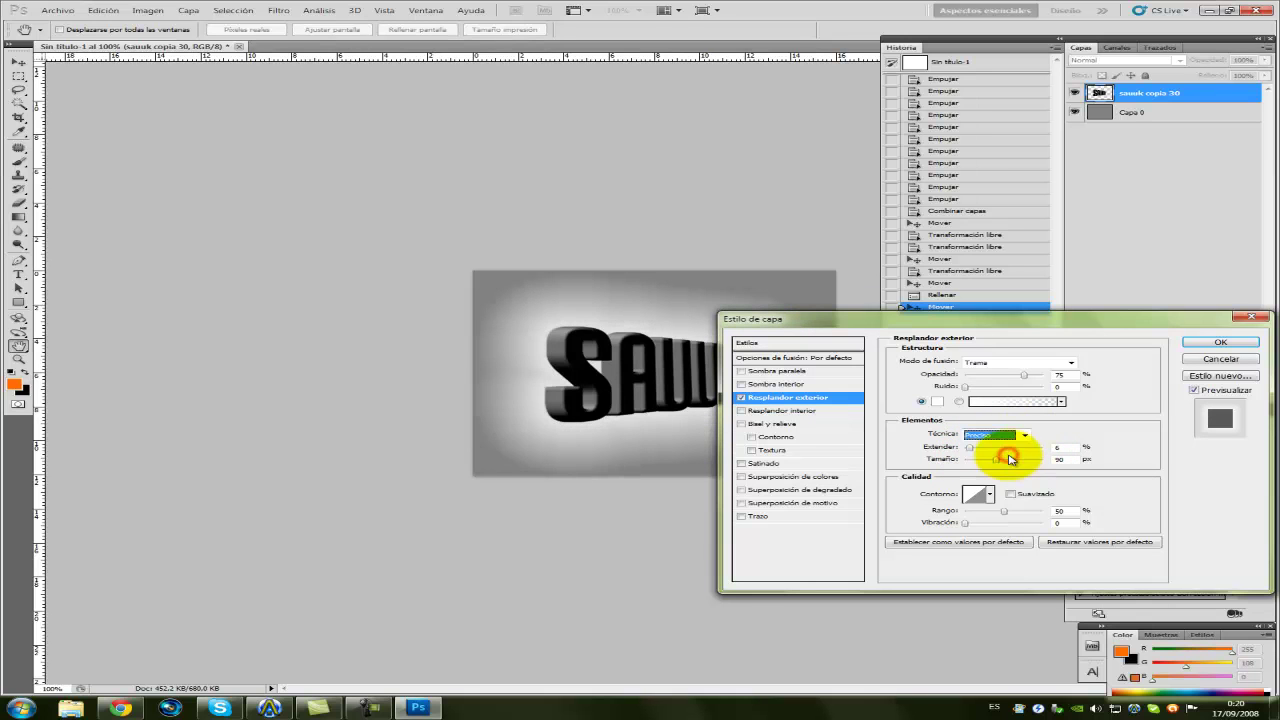
left_click(1021, 437)
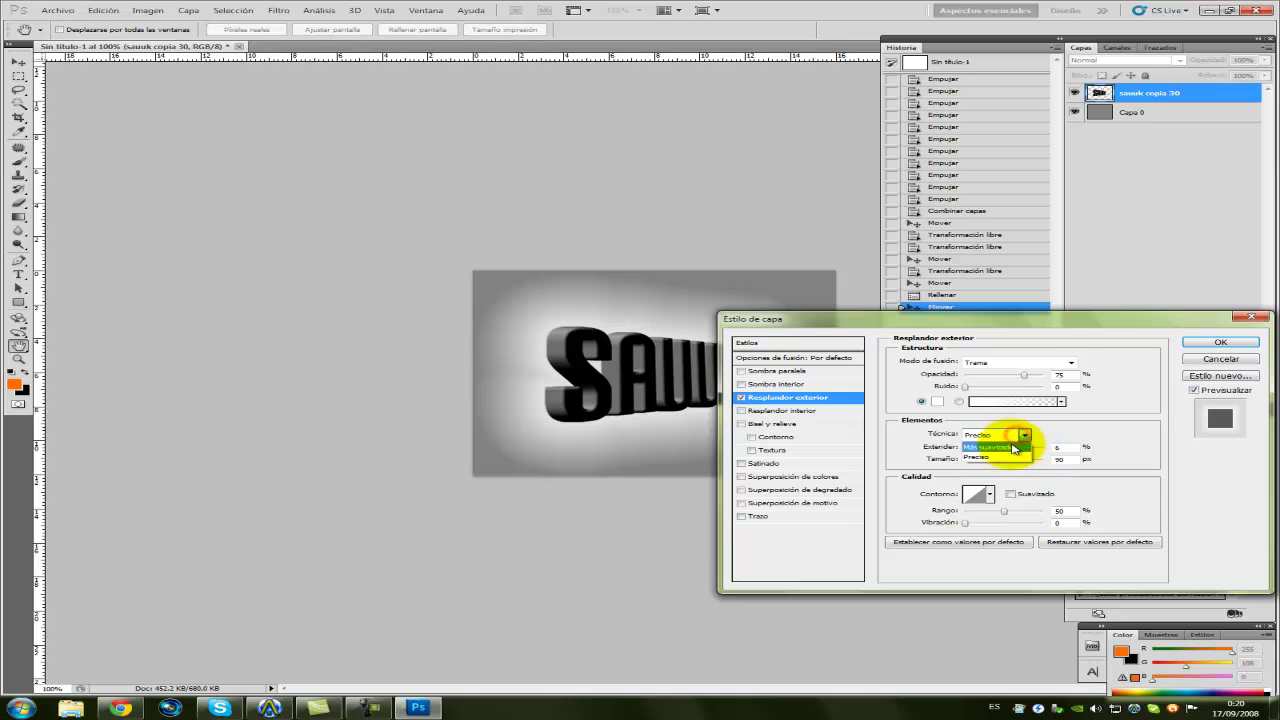
left_click(1013, 447)
mouse_move(1025, 379)
left_mouse_down()
mouse_move(981, 385)
mouse_move(1005, 385)
left_mouse_up()
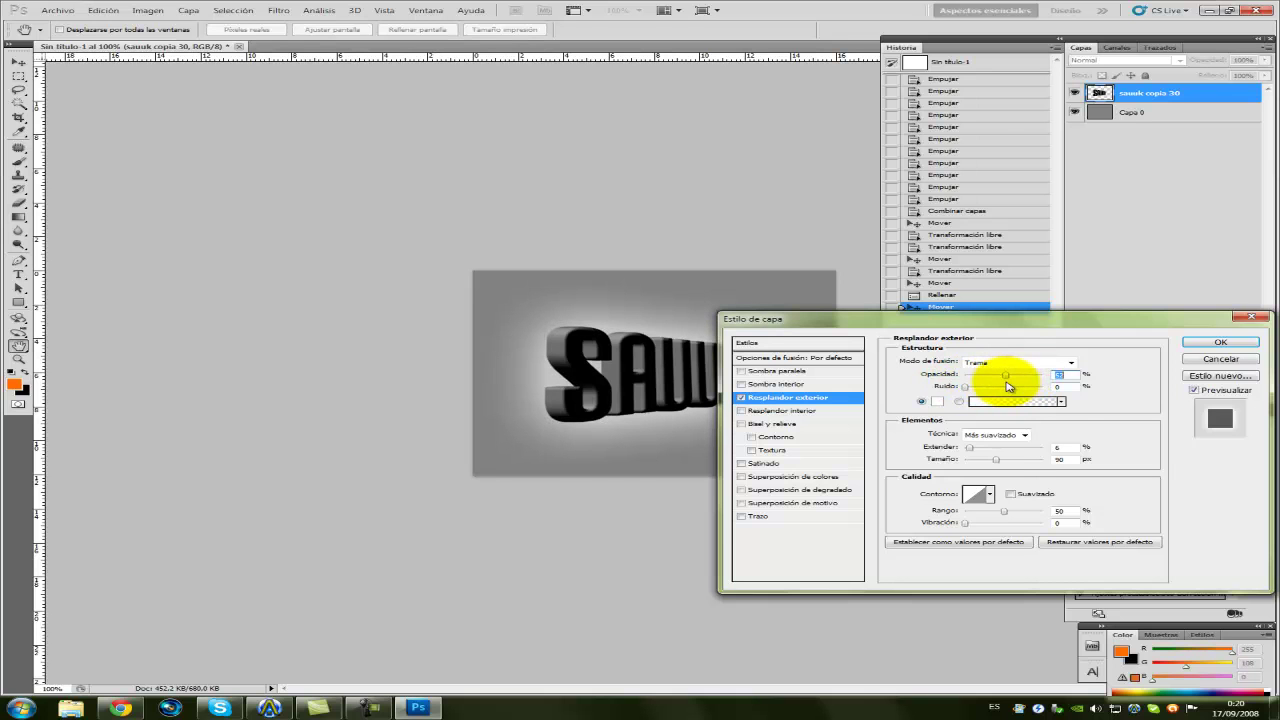
left_click(1220, 342)
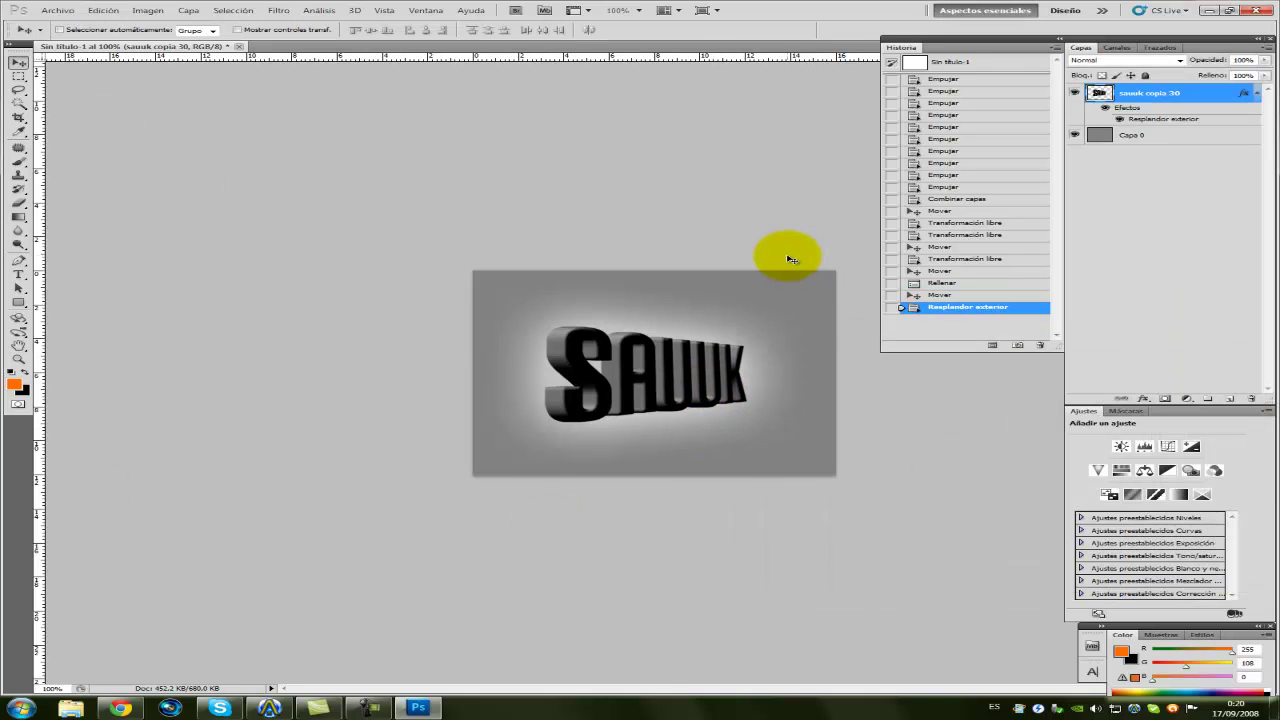
key("ctrl+t")
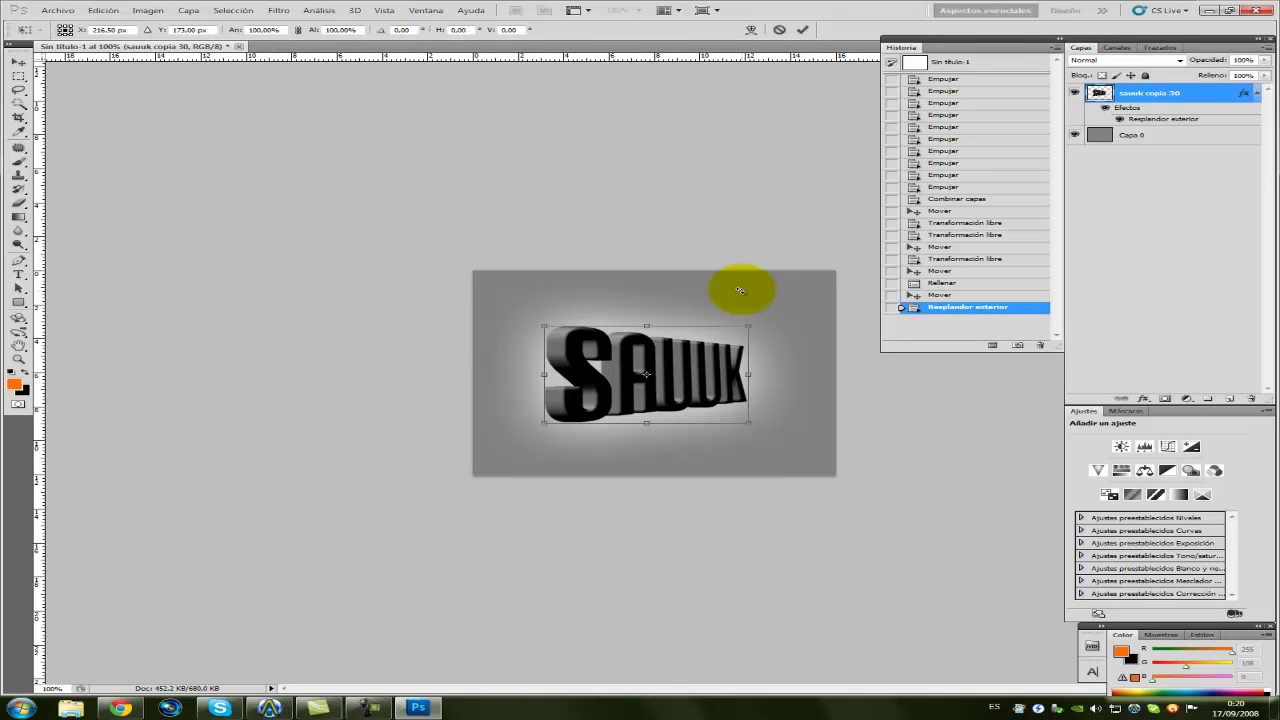
left_click_drag(752, 330, 772, 302)
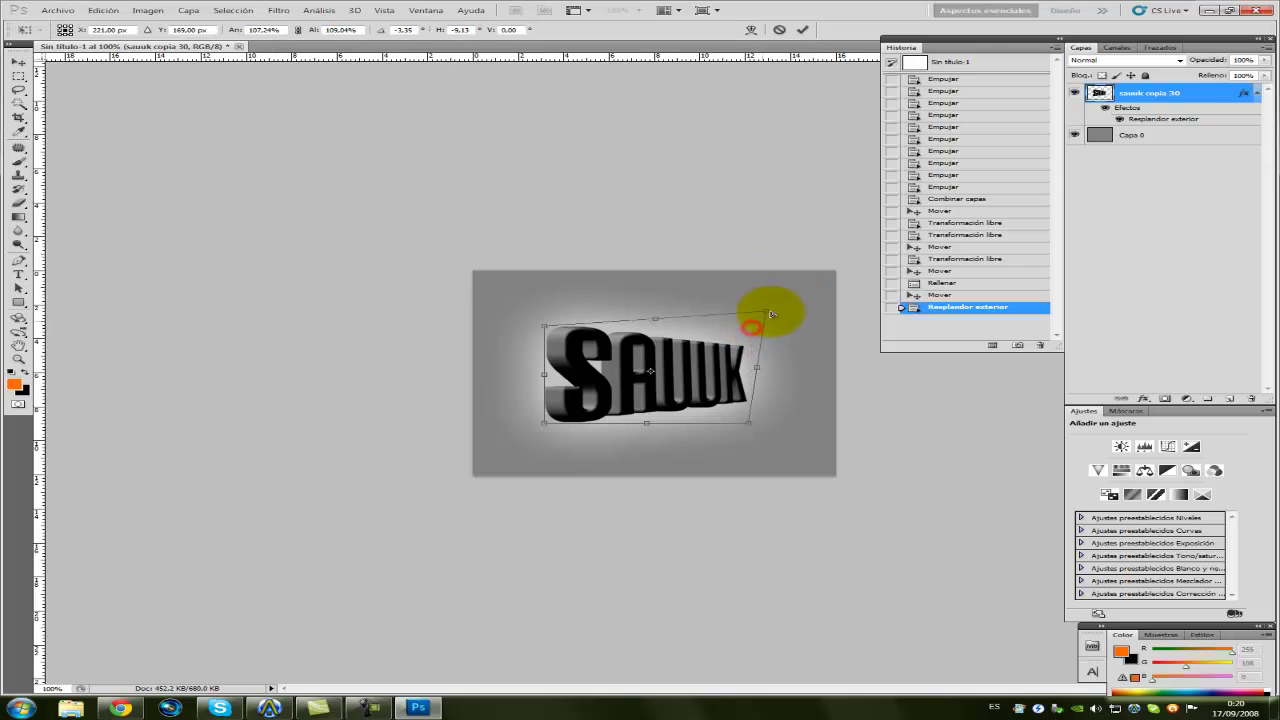
left_click_drag(747, 428, 781, 448)
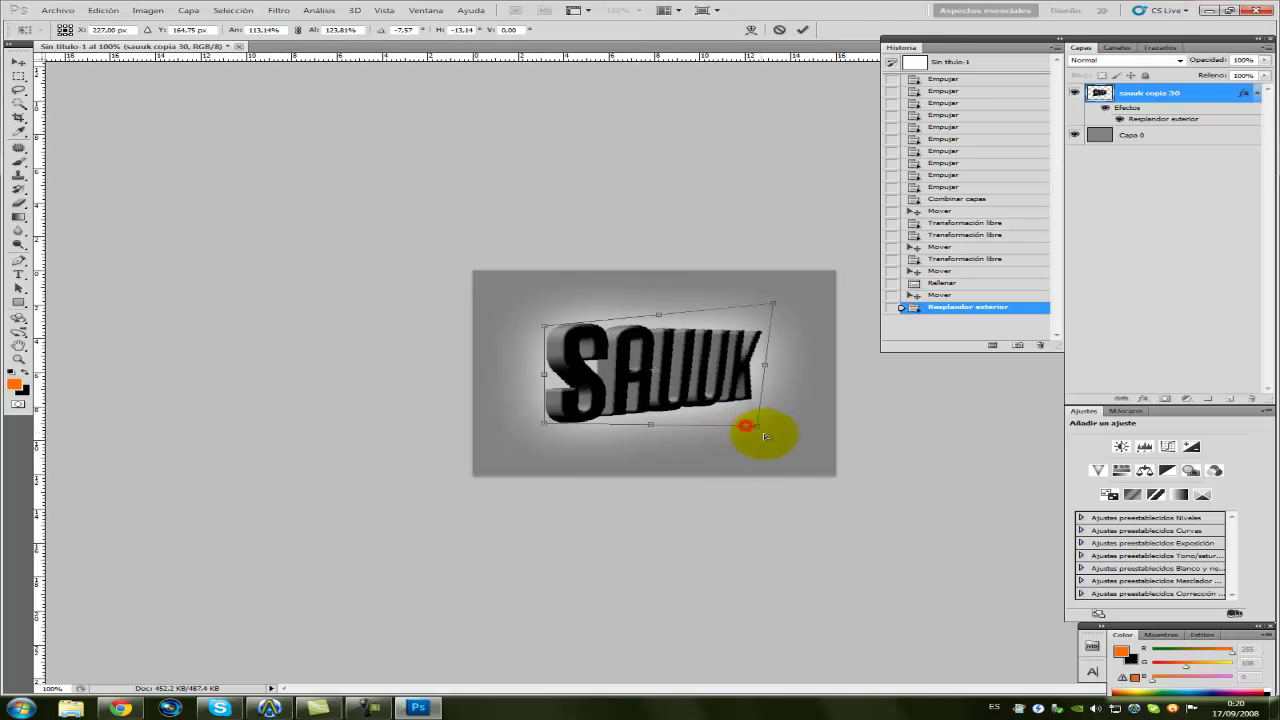
key("Return")
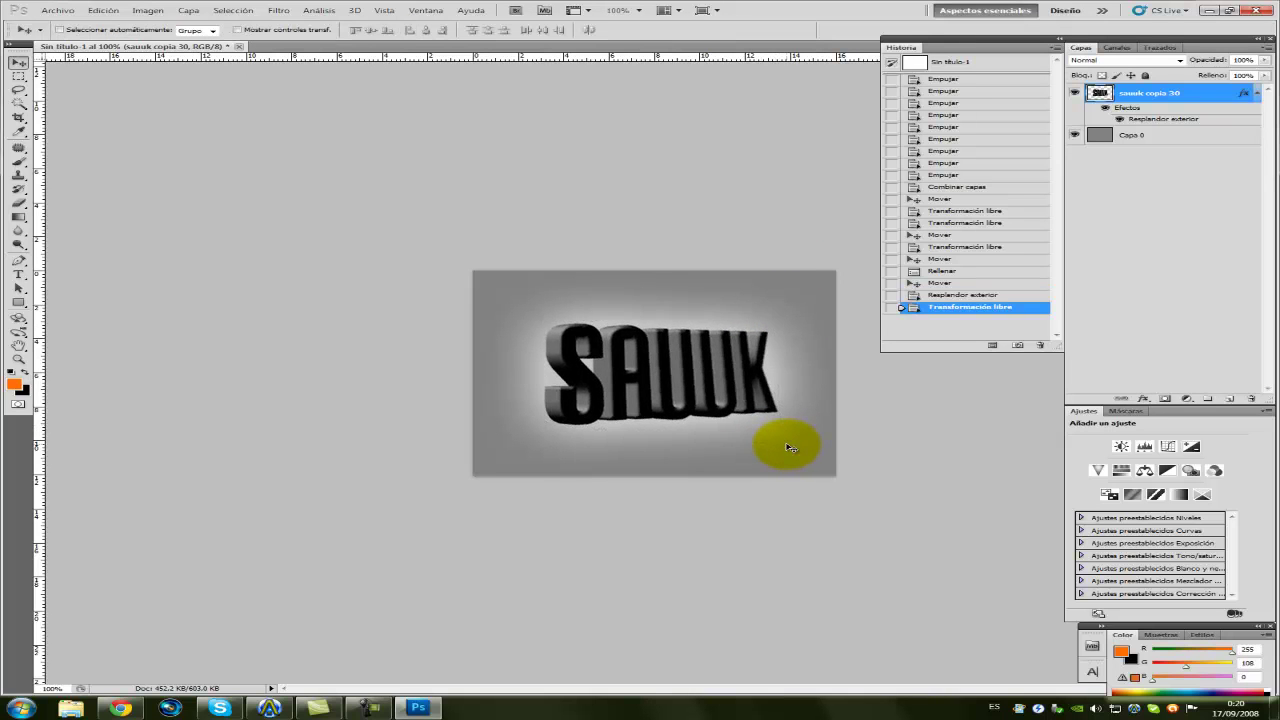
key("ctrl+t")
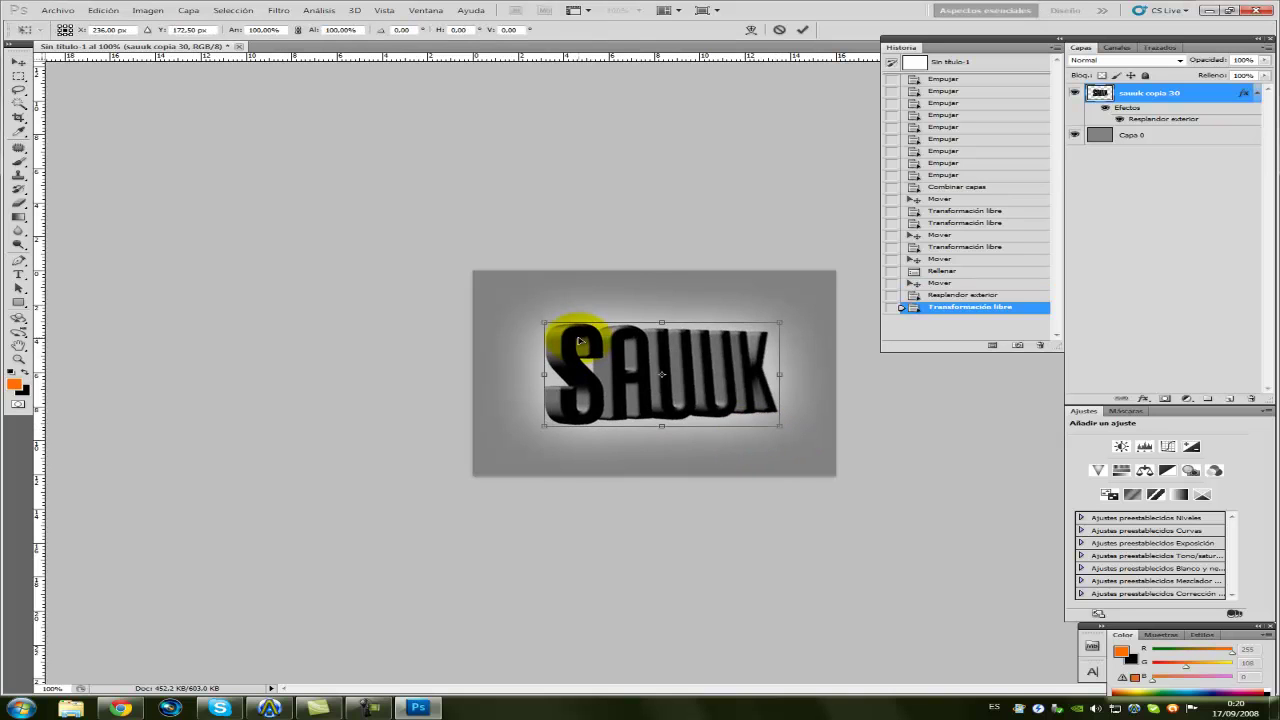
mouse_move(544, 326)
left_mouse_down()
mouse_move(549, 426)
mouse_move(578, 416)
left_mouse_up()
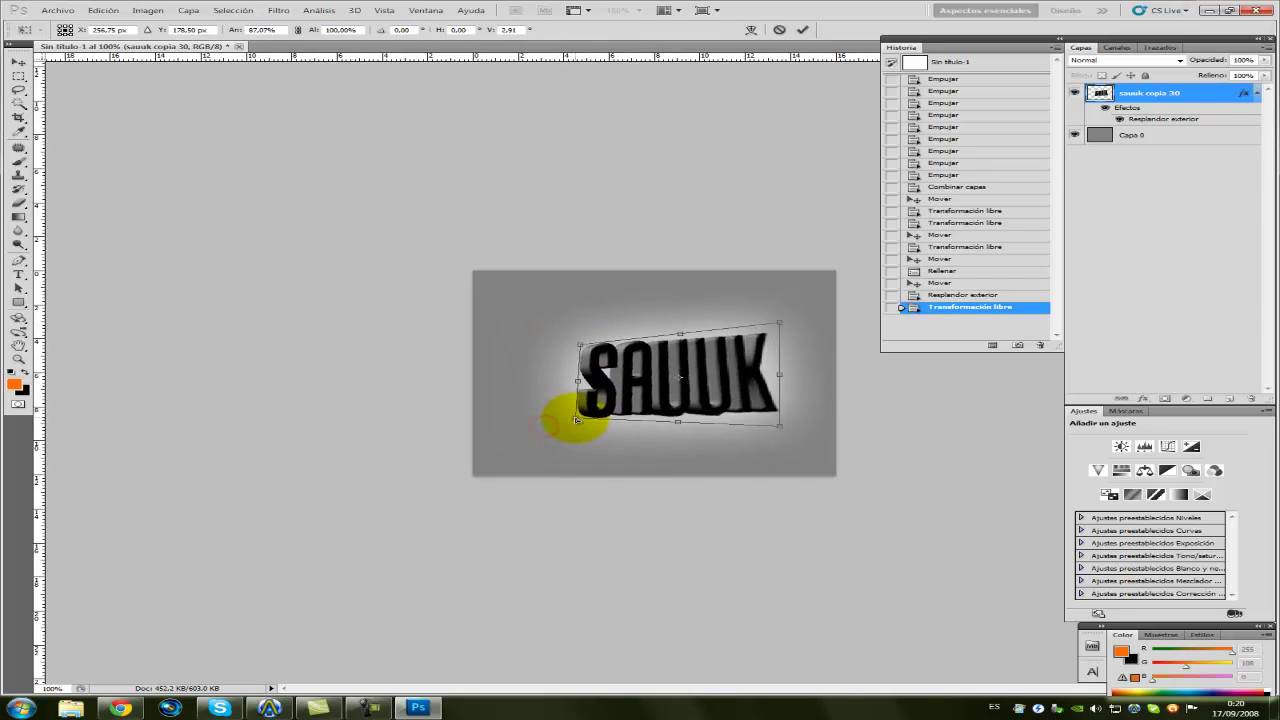
left_click_drag(781, 324, 811, 288)
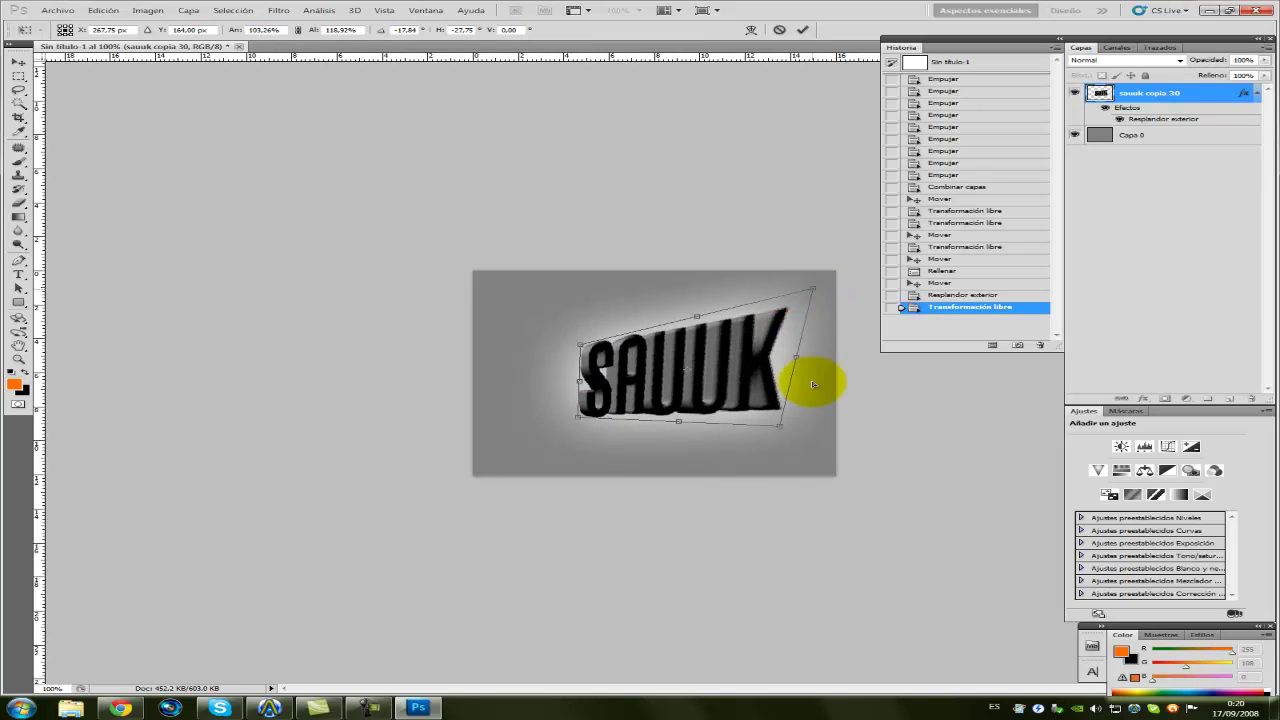
left_click_drag(778, 427, 818, 457)
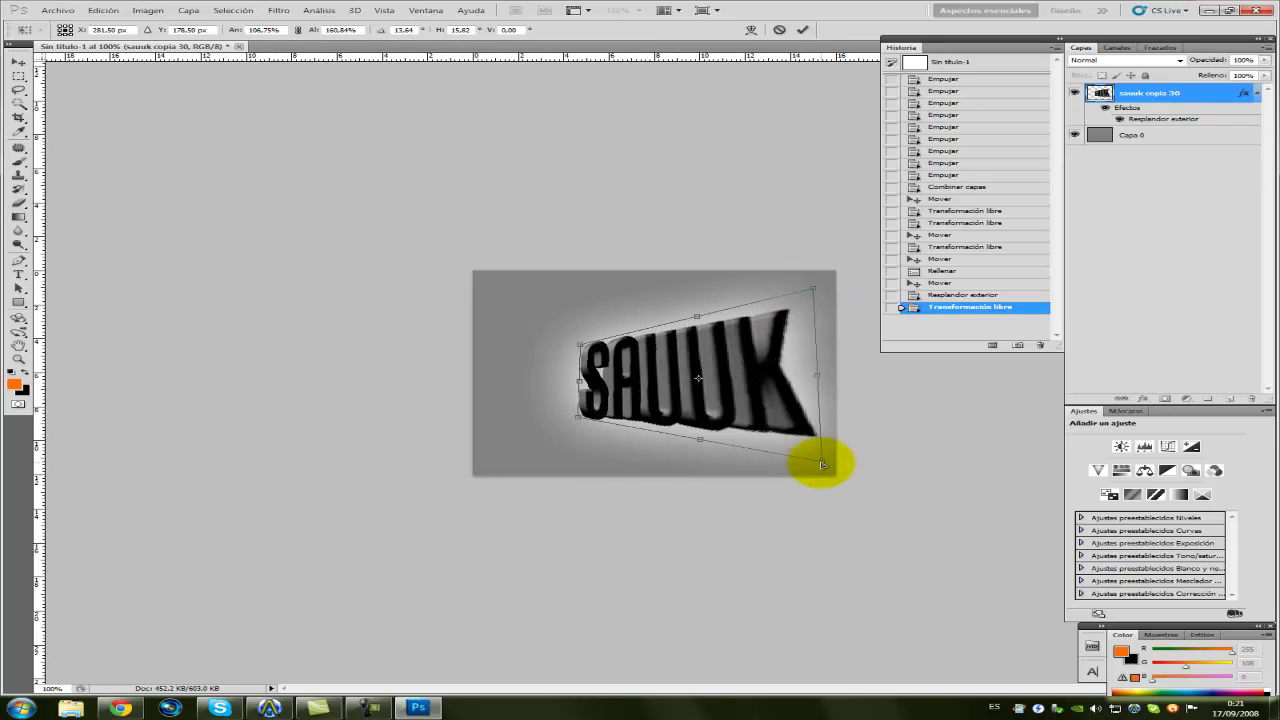
key("Return")
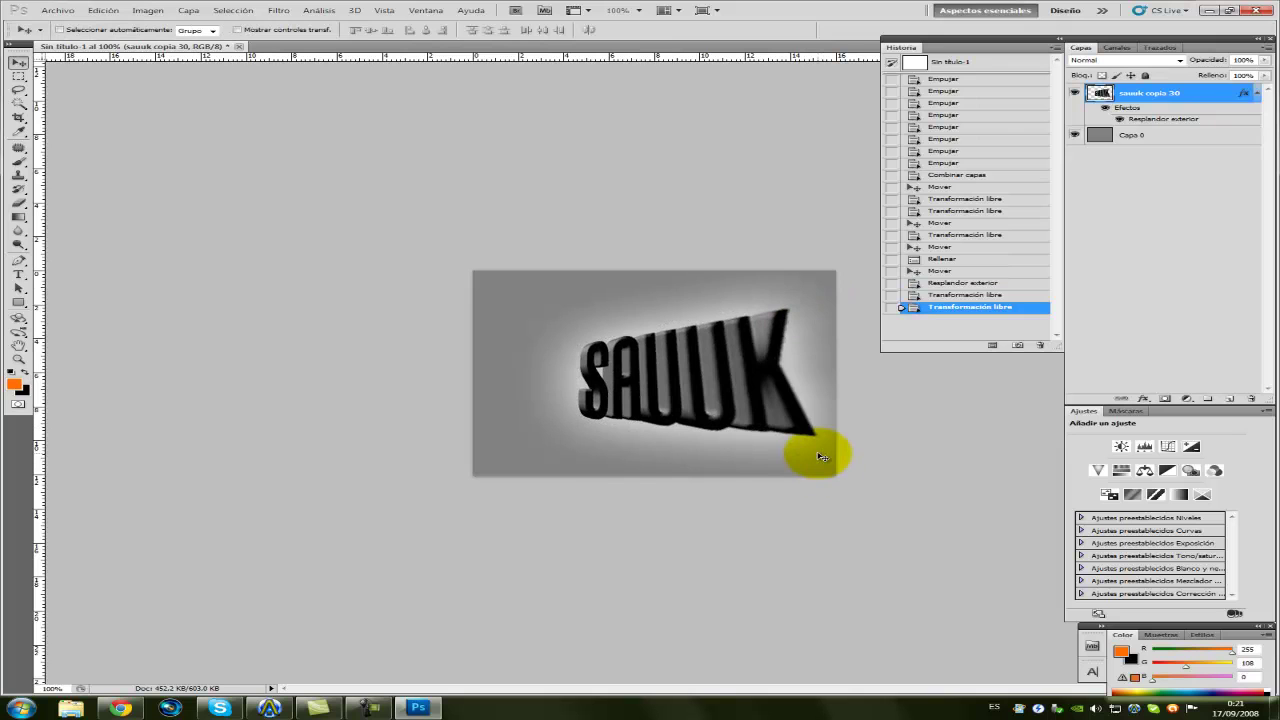
key("ctrl+t")
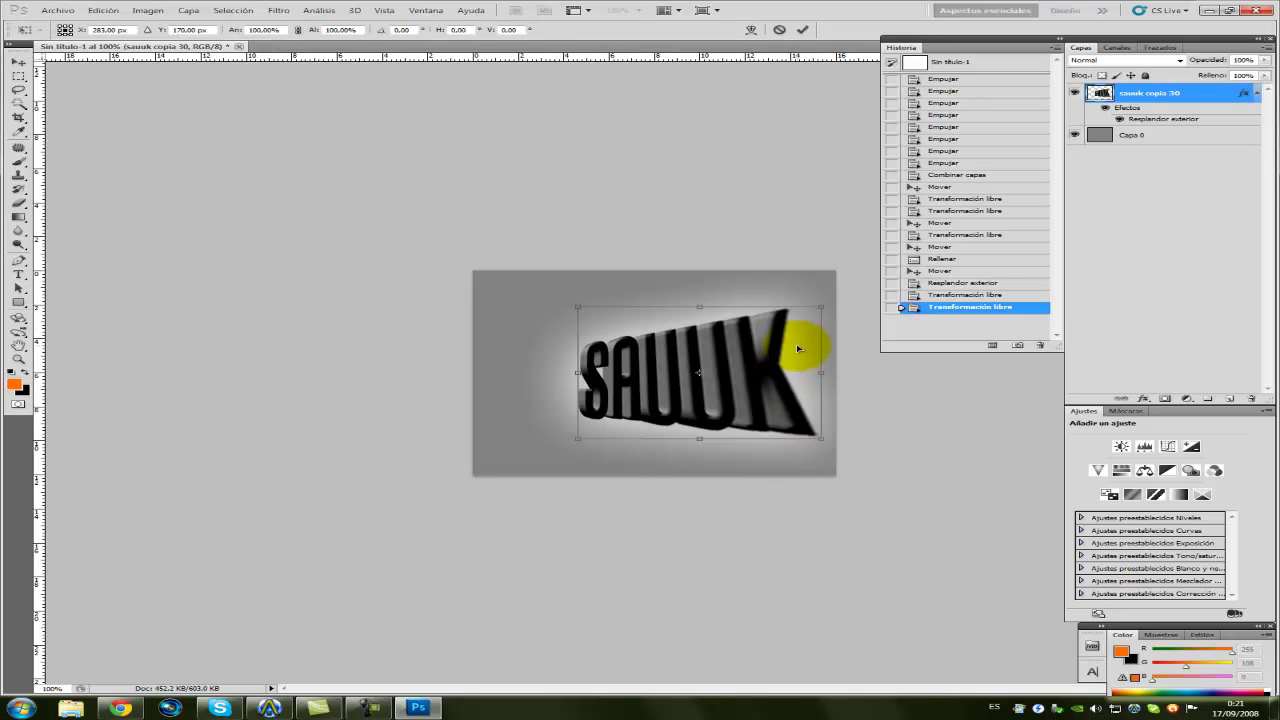
left_click_drag(822, 308, 766, 322)
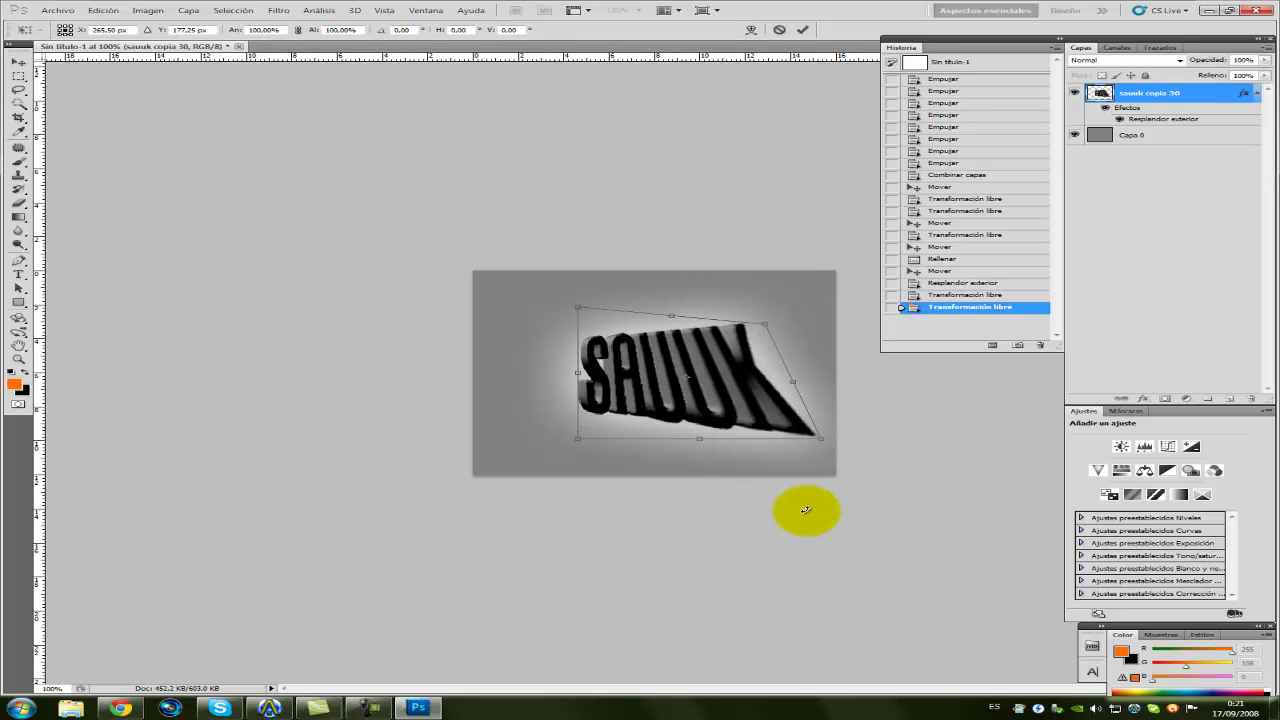
left_click_drag(820, 443, 768, 425)
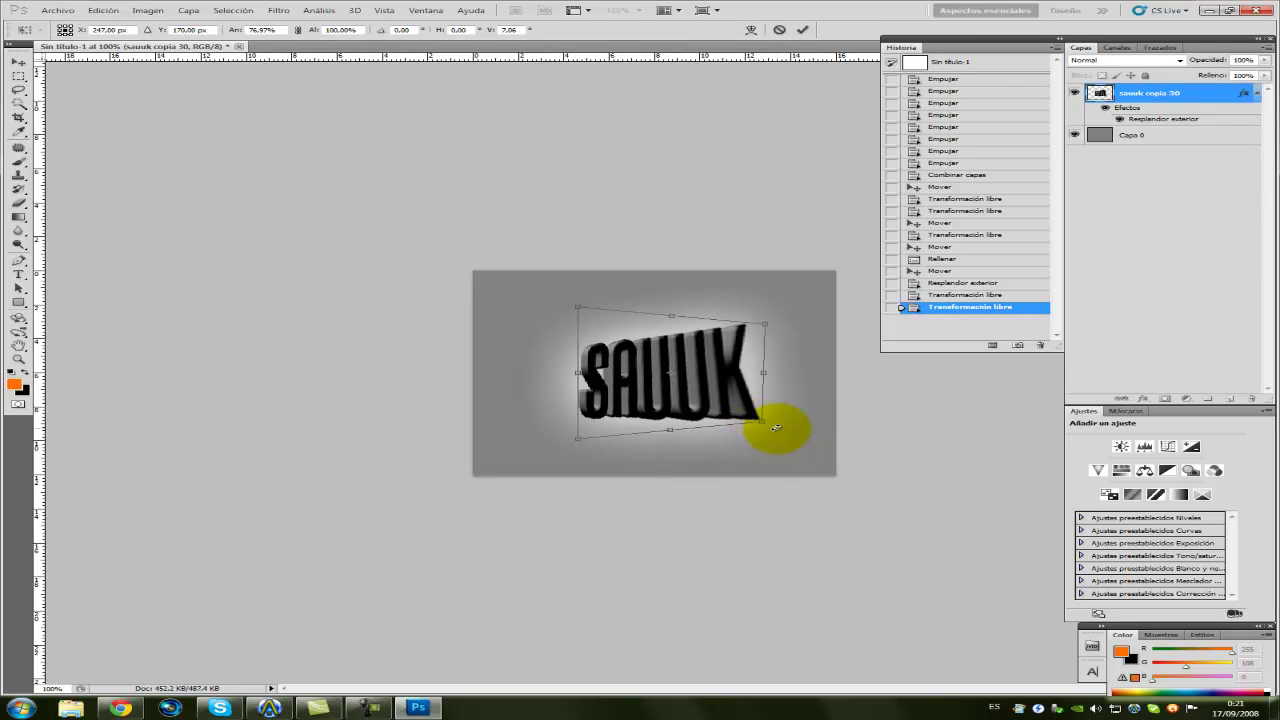
key("Return")
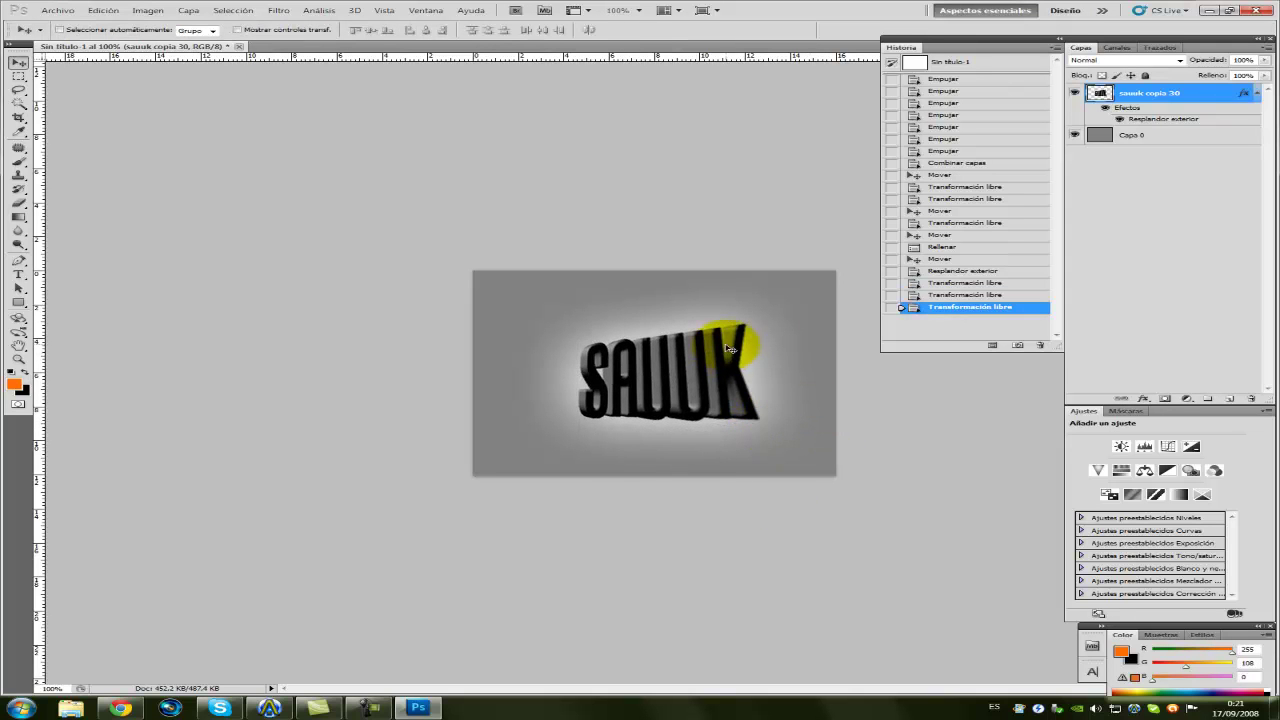
key("ctrl+alt+z")
key("ctrl+alt+z")
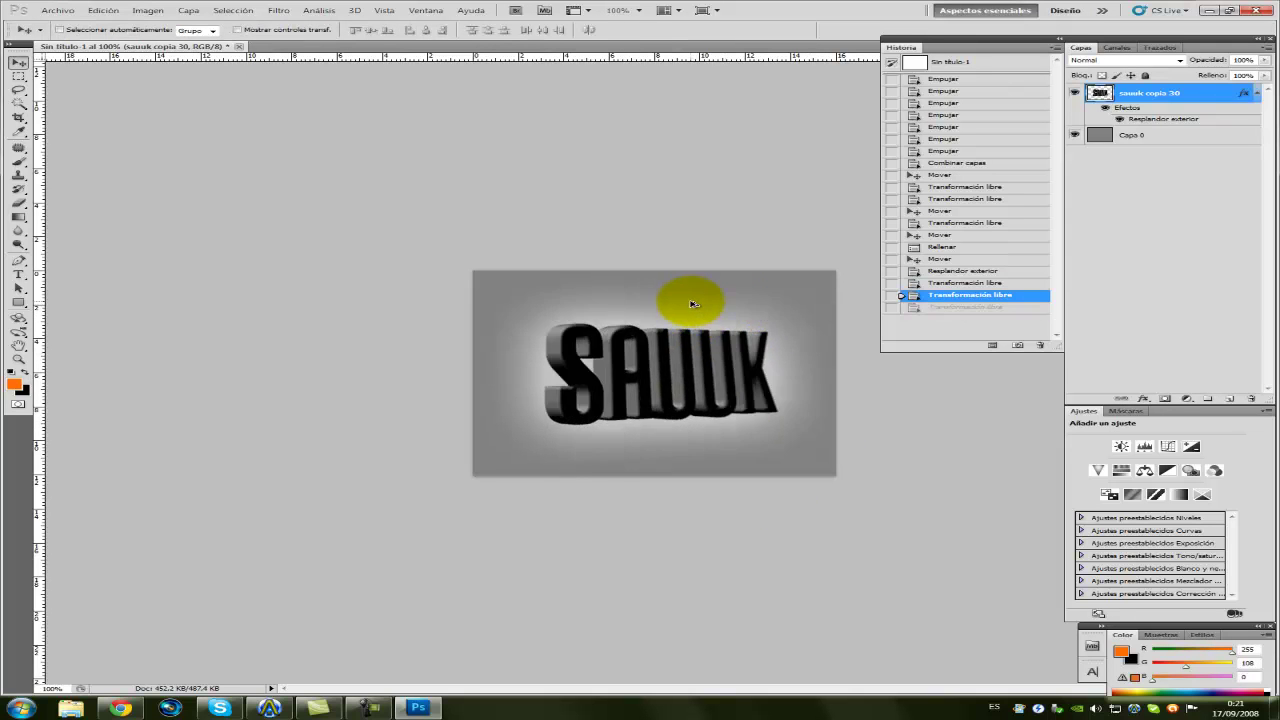
key("ctrl+alt+z")
key("ctrl+alt+z")
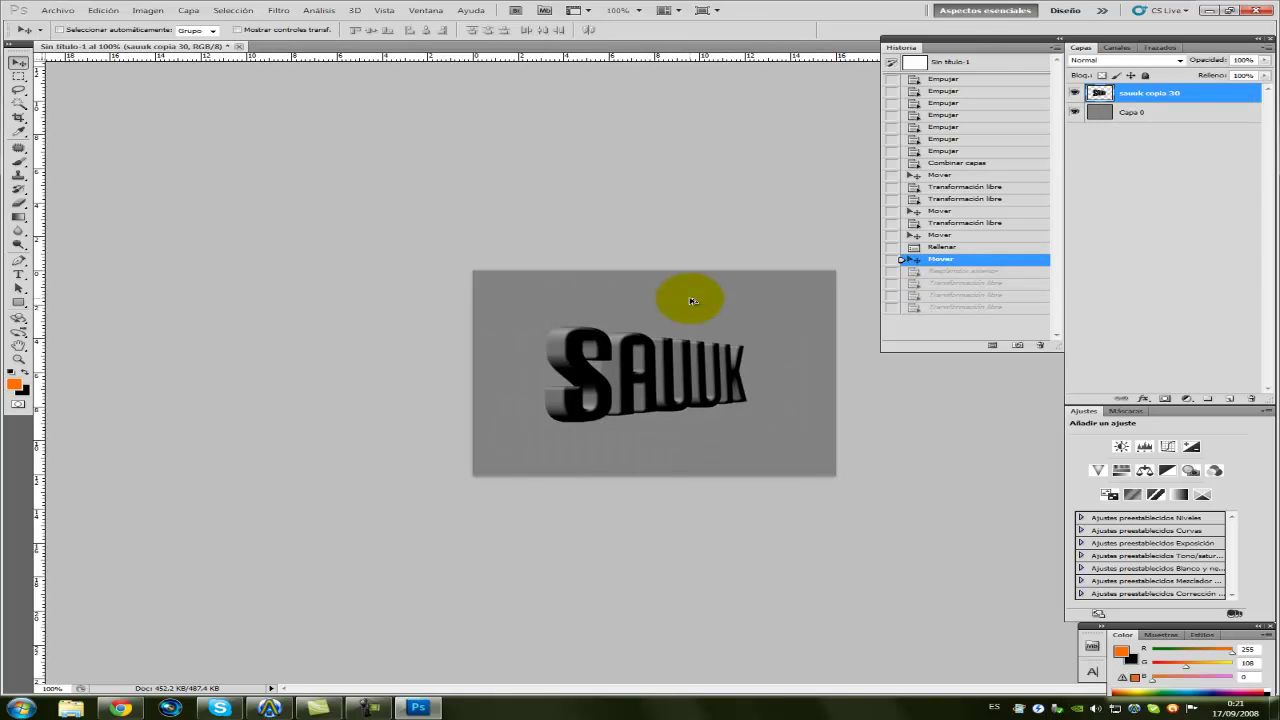
left_click(95, 12)
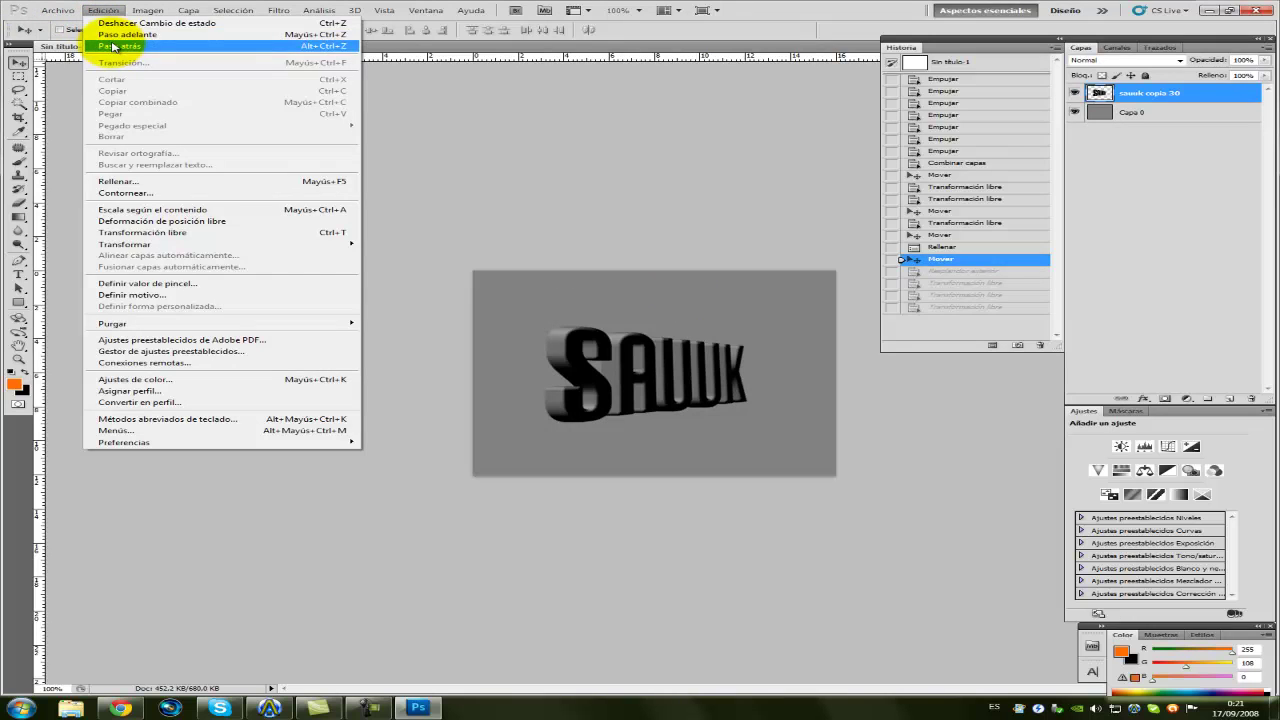
left_click(112, 36)
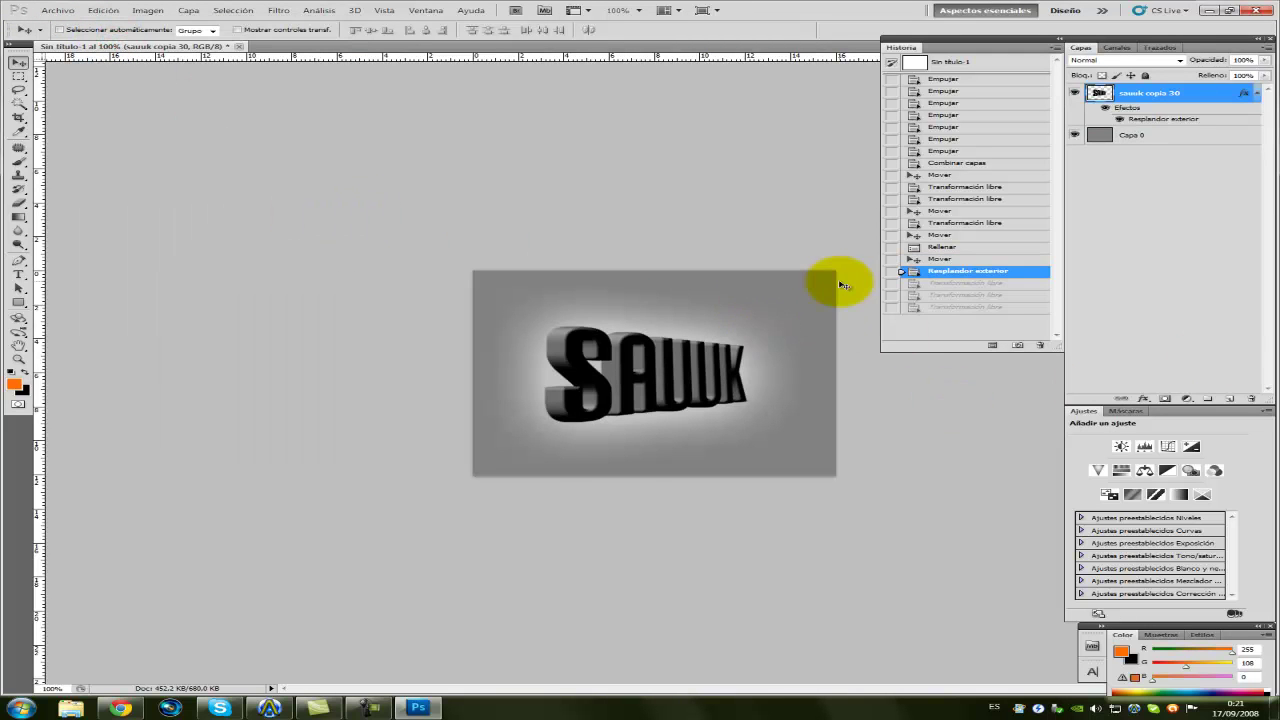
left_click(1204, 13)
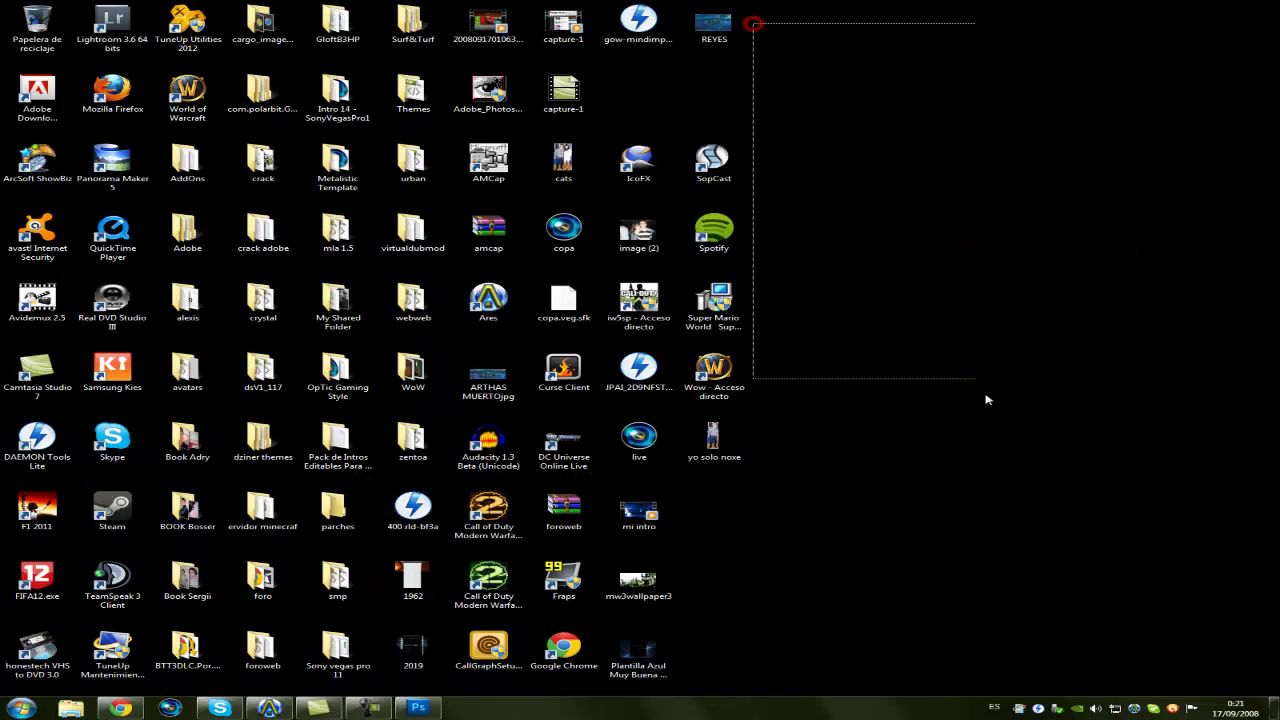
left_click(114, 709)
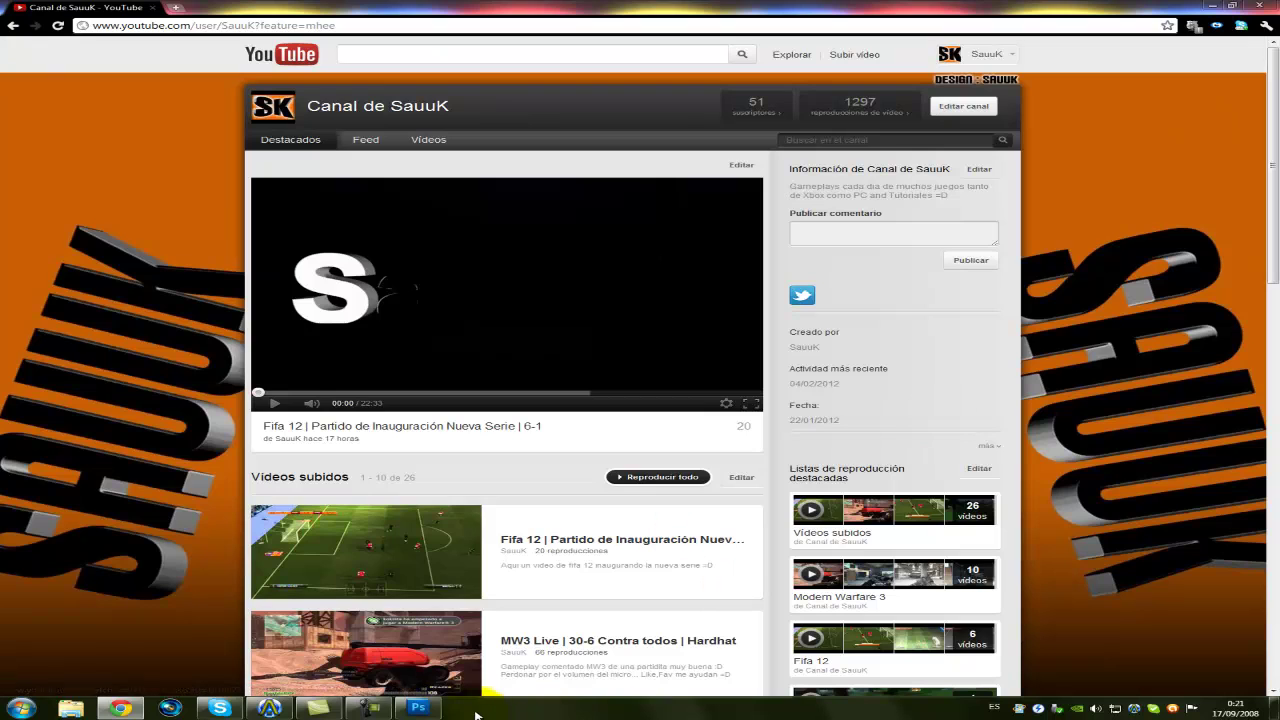
left_click(428, 708)
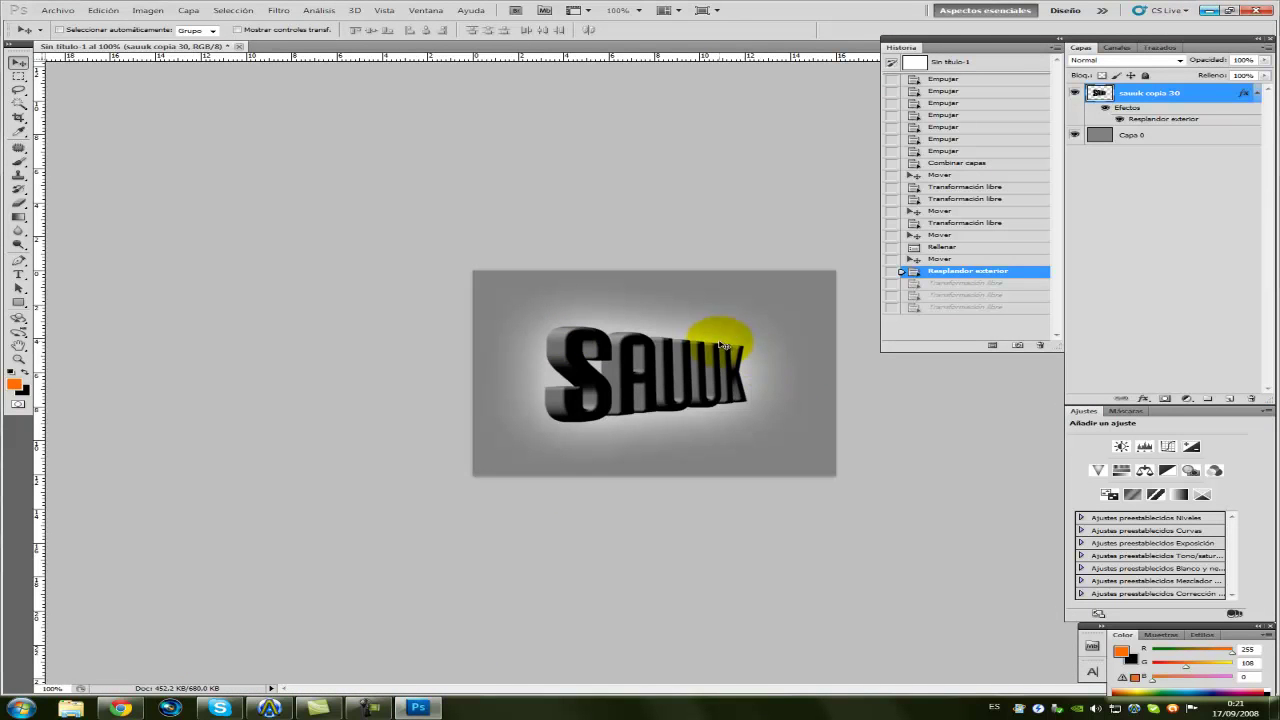
- Enlarge the glowing SAUUK text to about 138% and minimize Photoshop to show YouTube
key("ctrl+t")
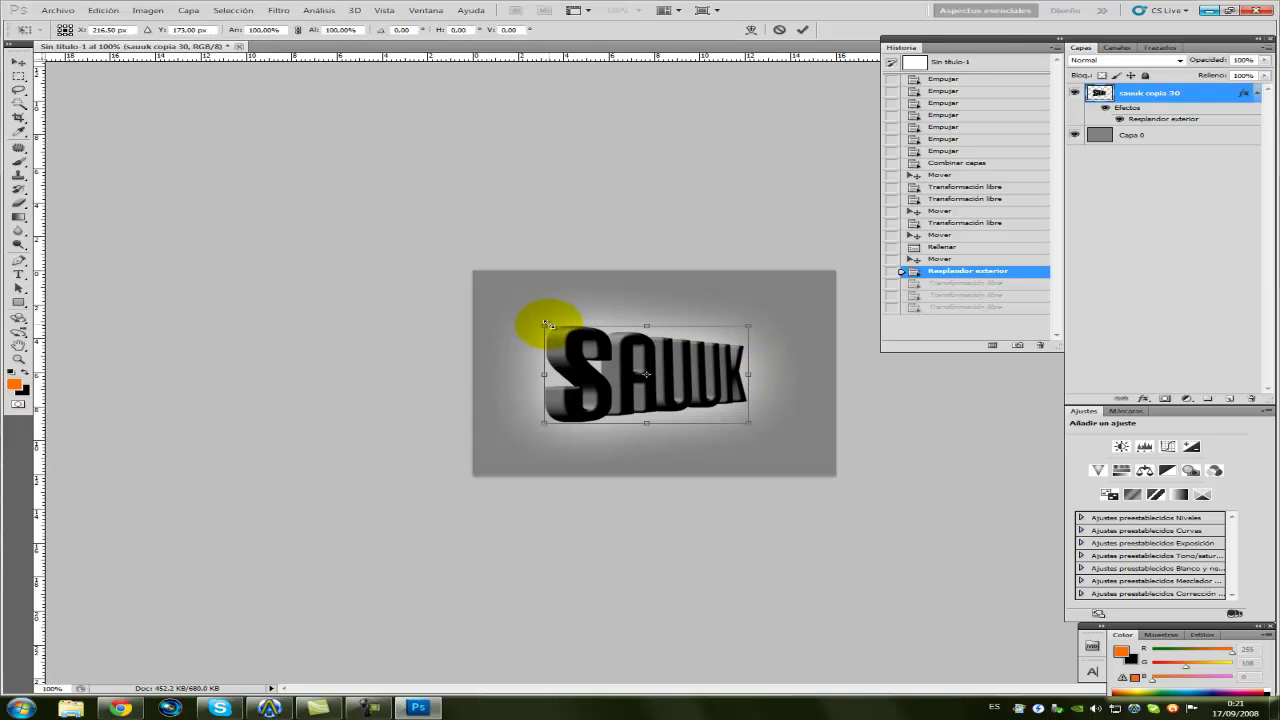
mouse_move(547, 328)
left_mouse_down()
mouse_move(612, 346)
mouse_move(586, 351)
left_mouse_up()
left_click_drag(537, 314, 490, 294)
key("Return")
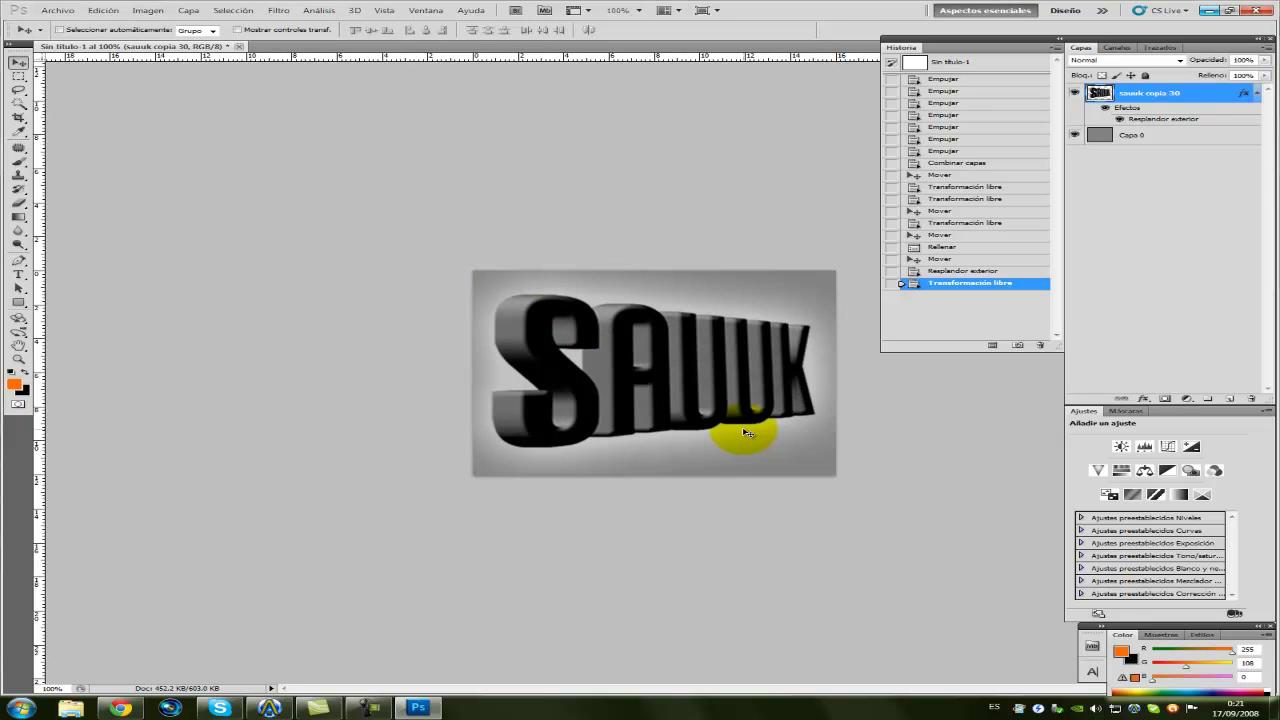
left_click(1210, 10)
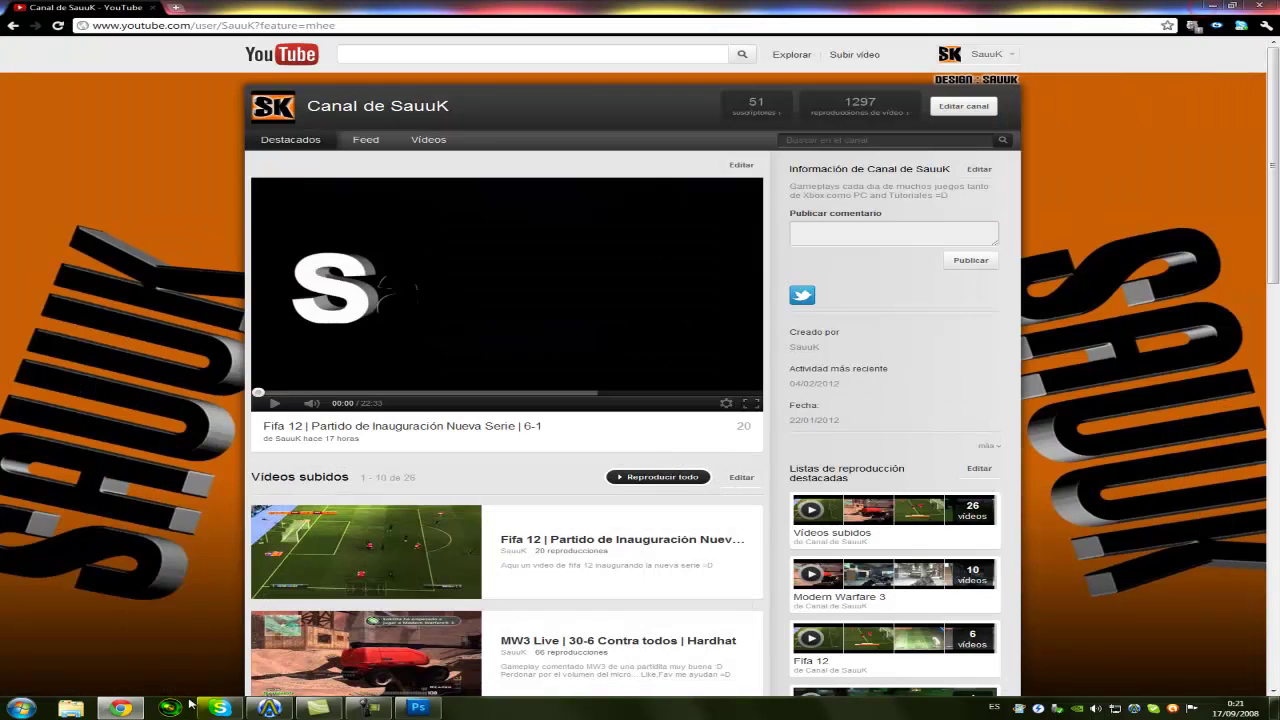